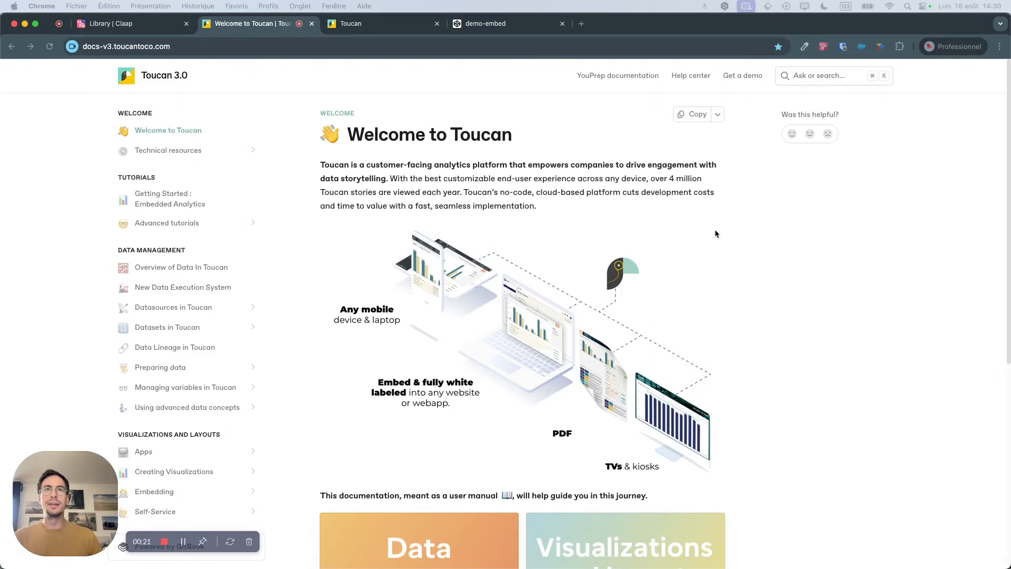
Look over the Toucan documentation's welcome page and open the "Getting Started : Embedded Analytics" tutorial.
scroll(715, 231, down, 7)
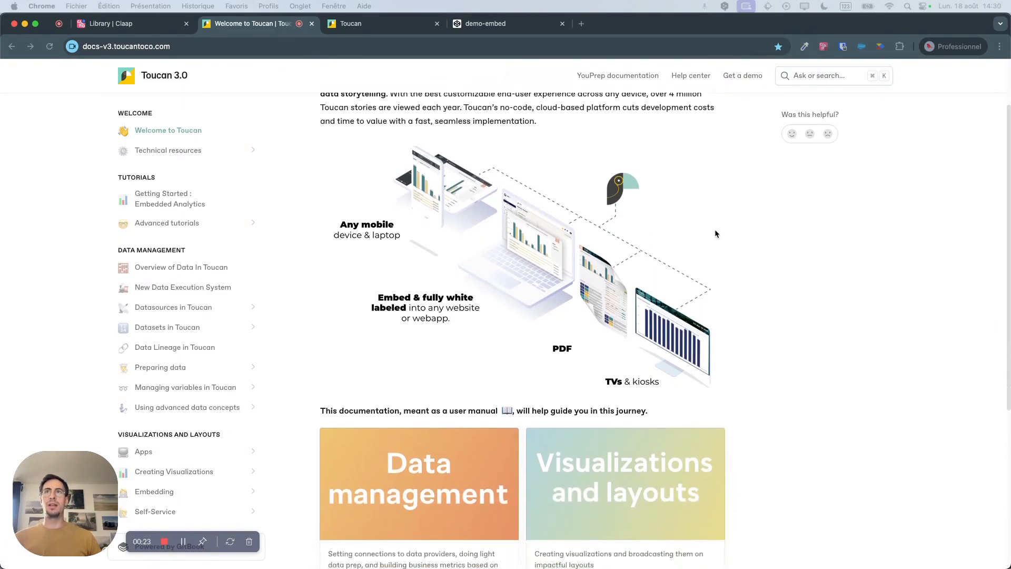
scroll(715, 232, up, 7)
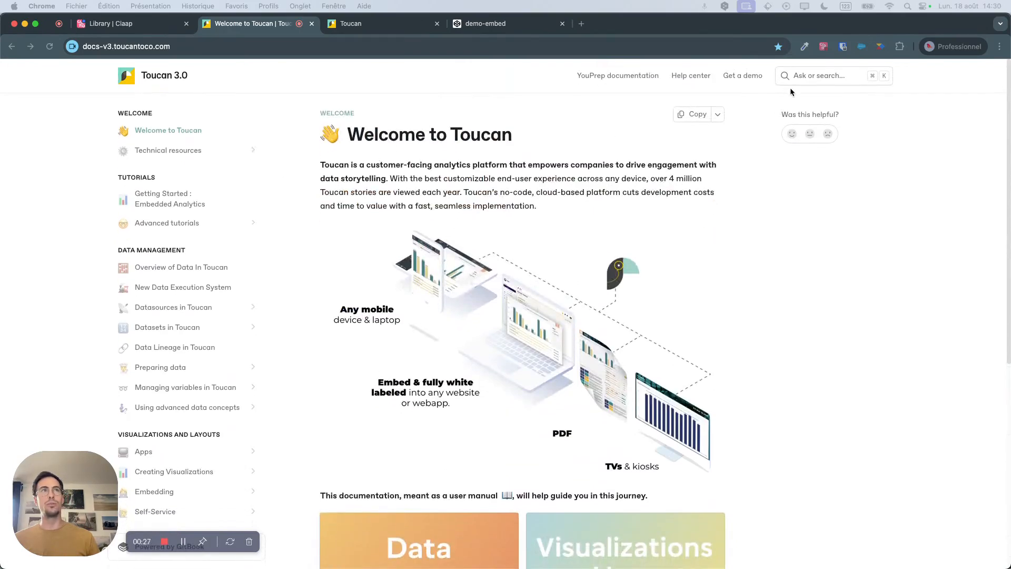
click(798, 76)
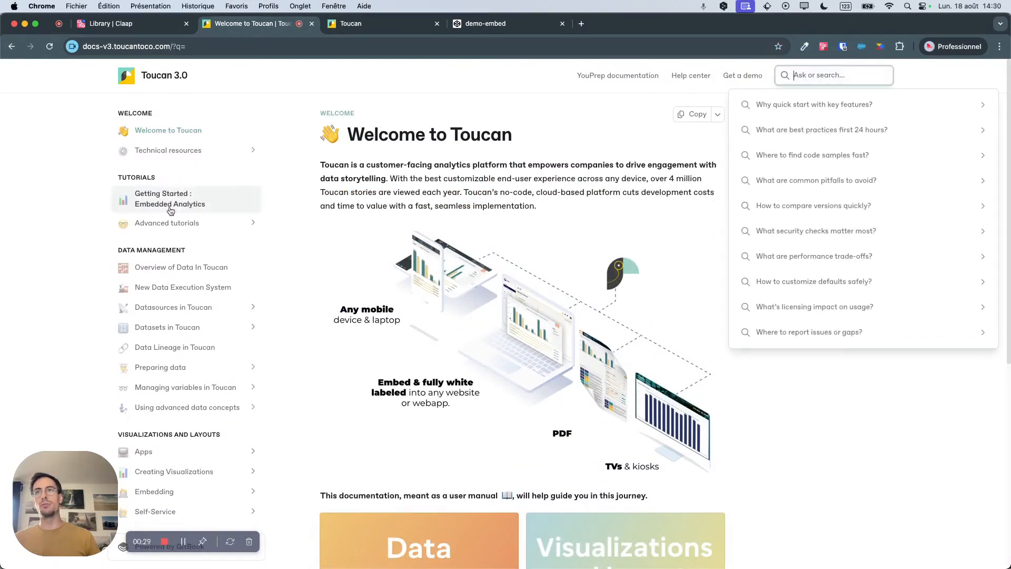
click(170, 210)
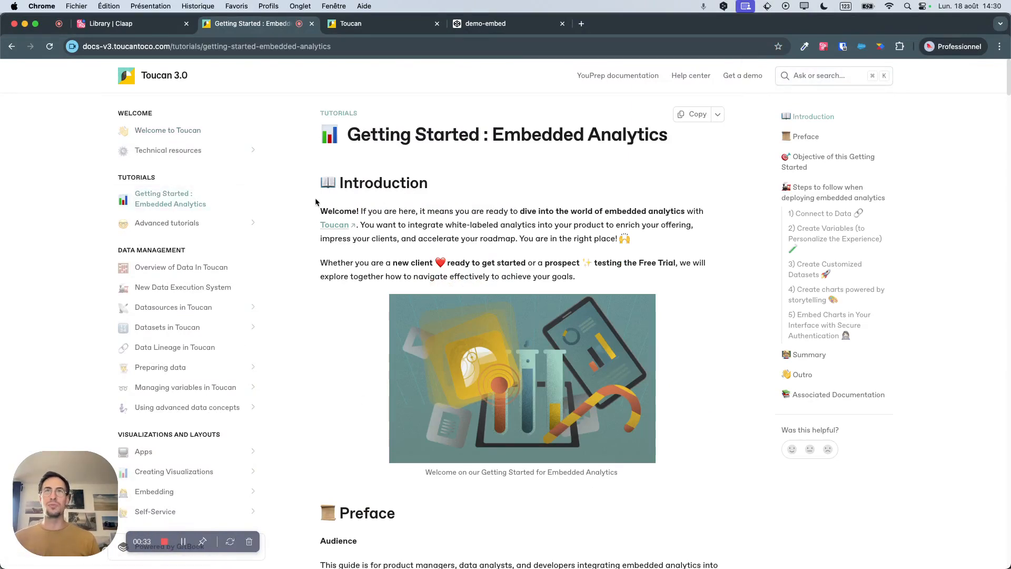
Switch to the Toucan app store, open the Sales Performance app and review the tiles on its home dashboard.
click(384, 24)
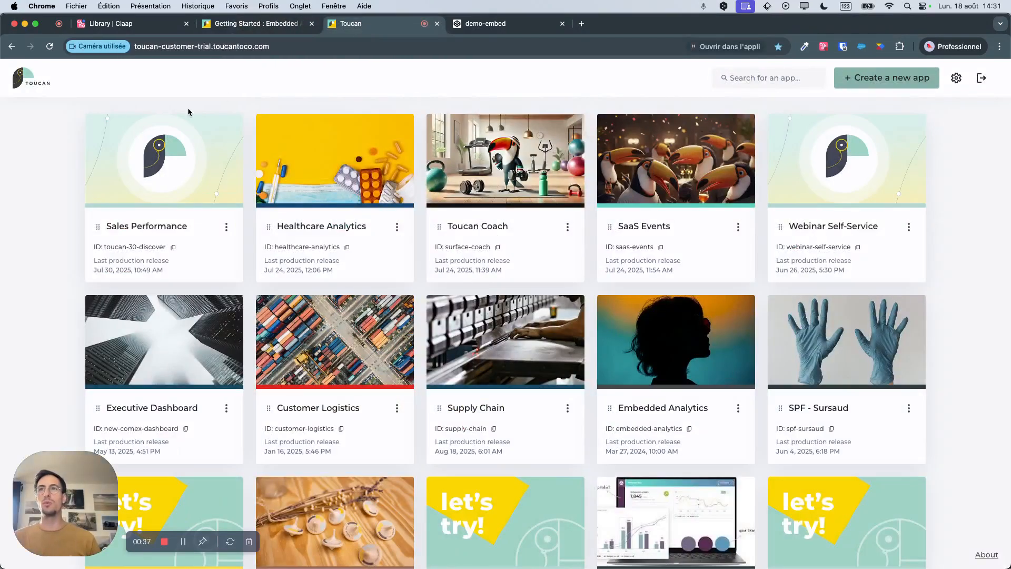
click(179, 162)
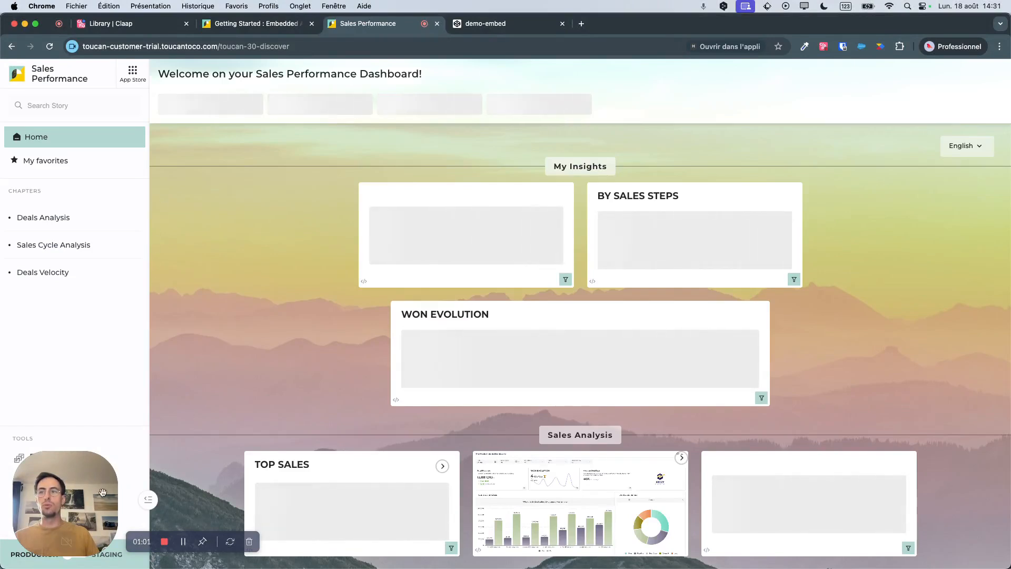
drag(103, 491, 106, 439)
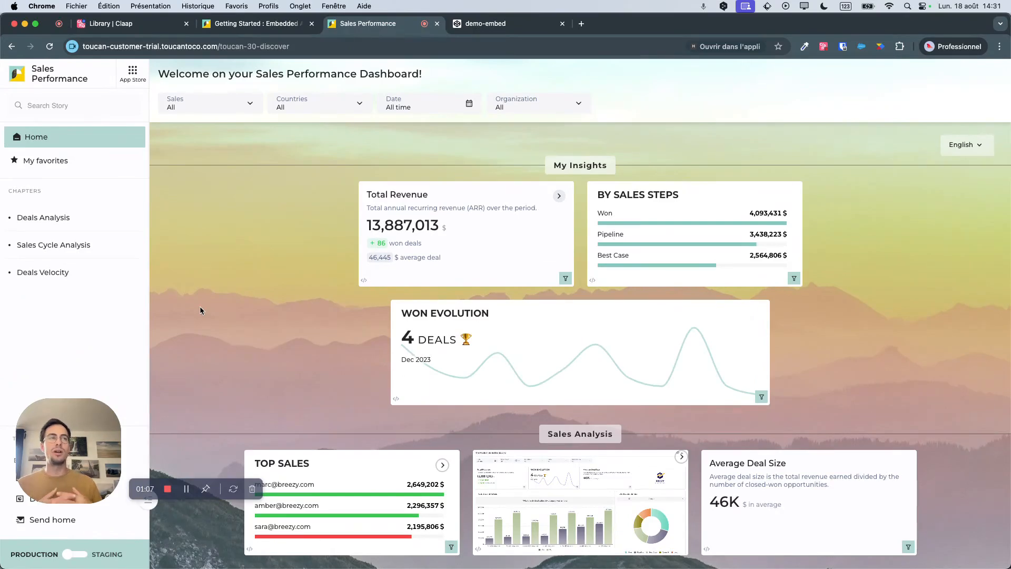
scroll(200, 310, down, 10)
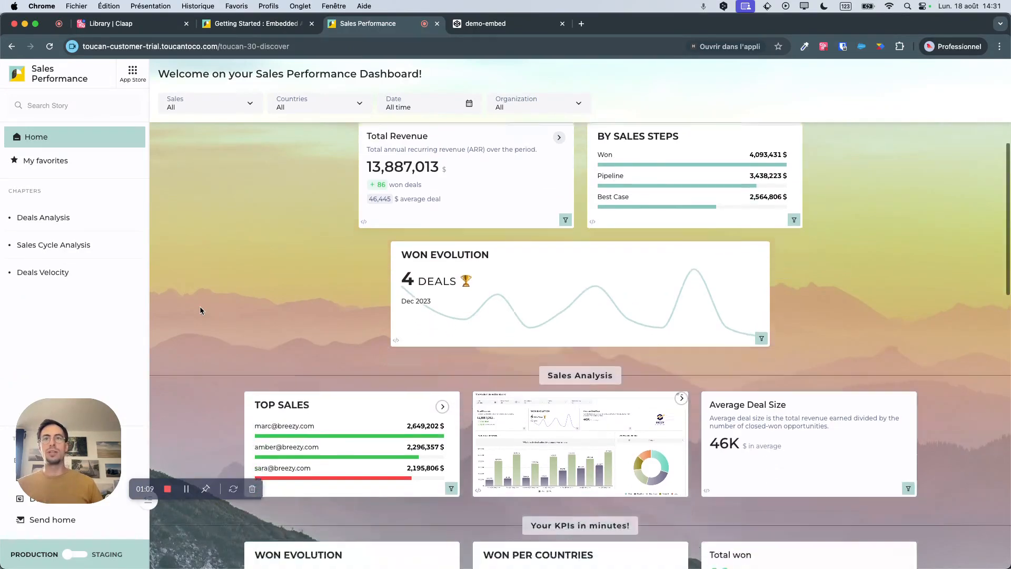
scroll(200, 310, down, 3)
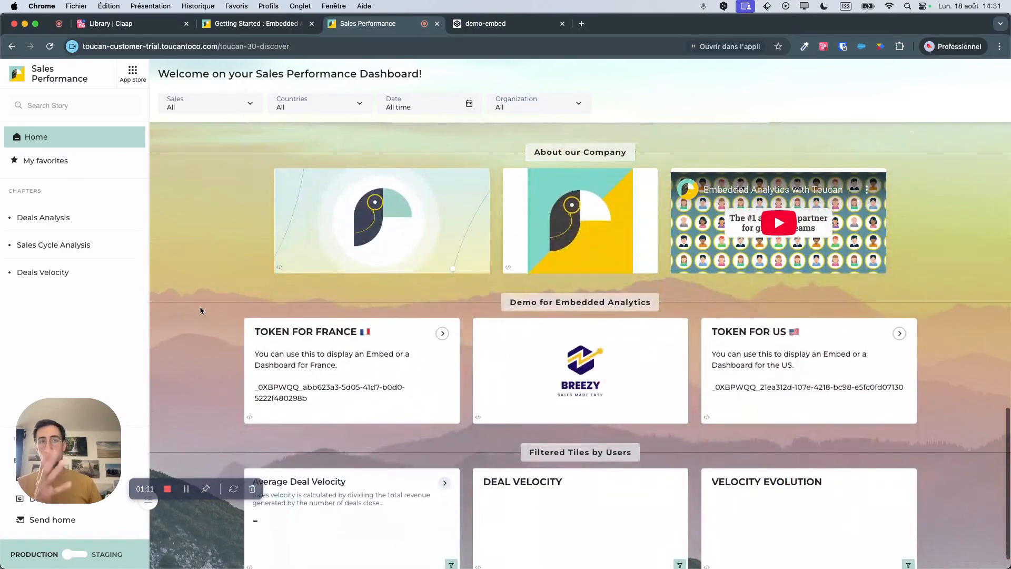
scroll(199, 315, up, 15)
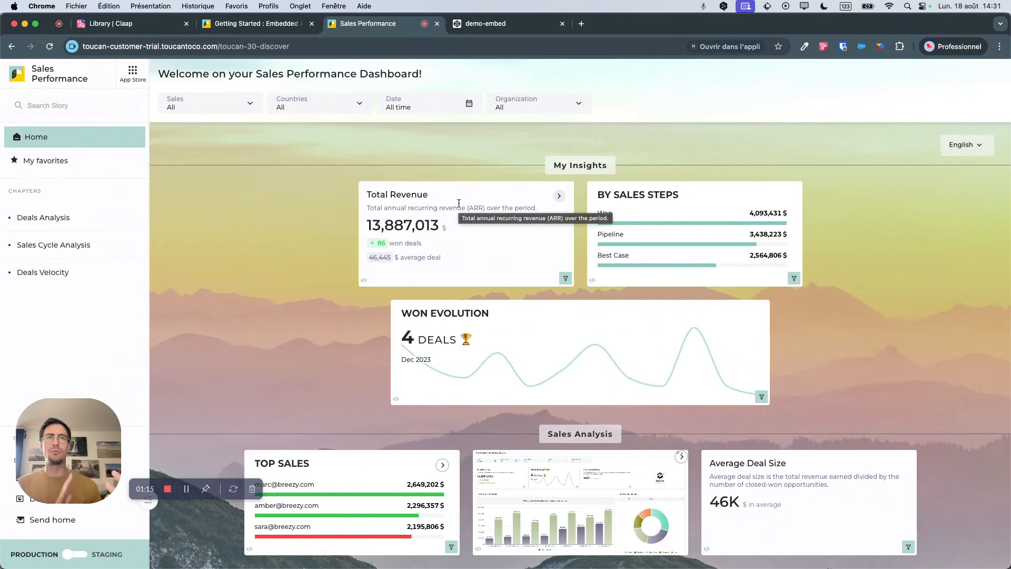
Filter the home dashboard to United Kingdom and set the Countries filter back to All.
click(285, 103)
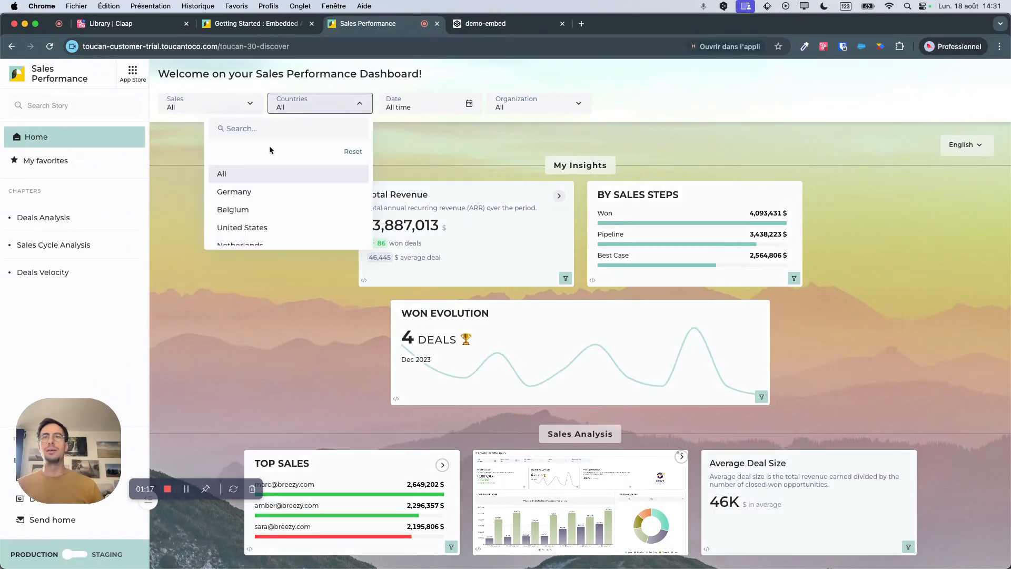
scroll(264, 200, down, 5)
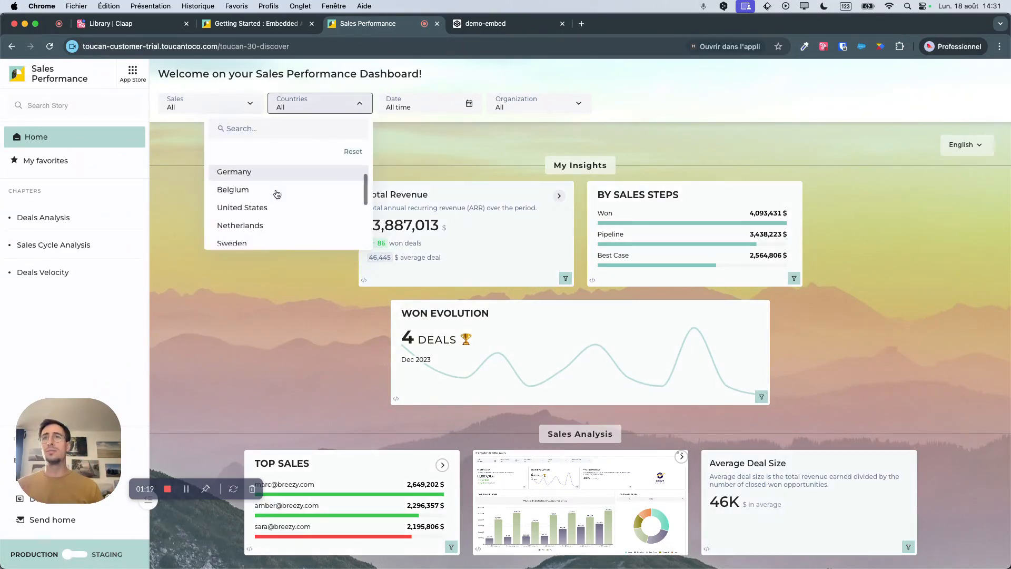
click(264, 190)
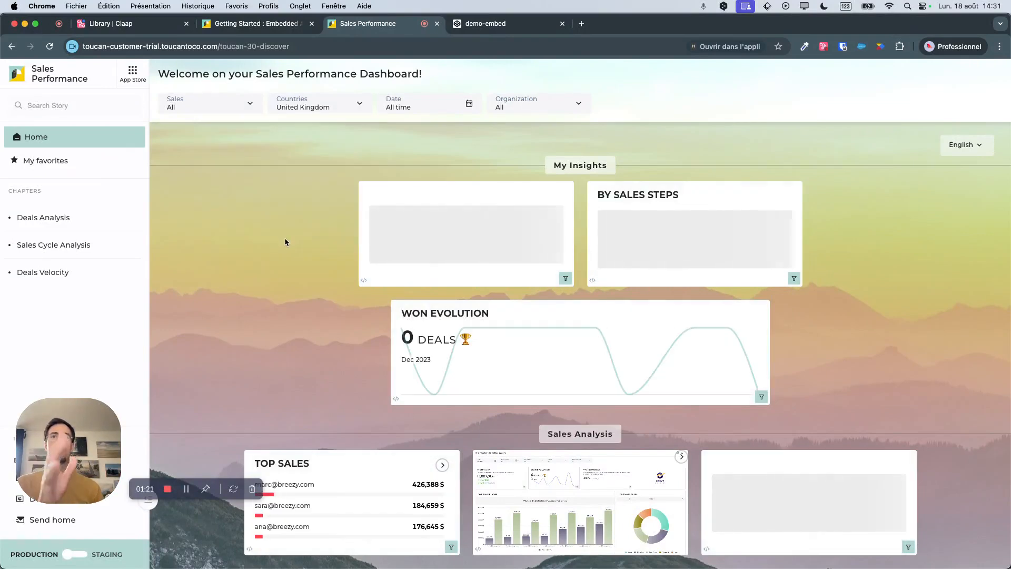
click(327, 106)
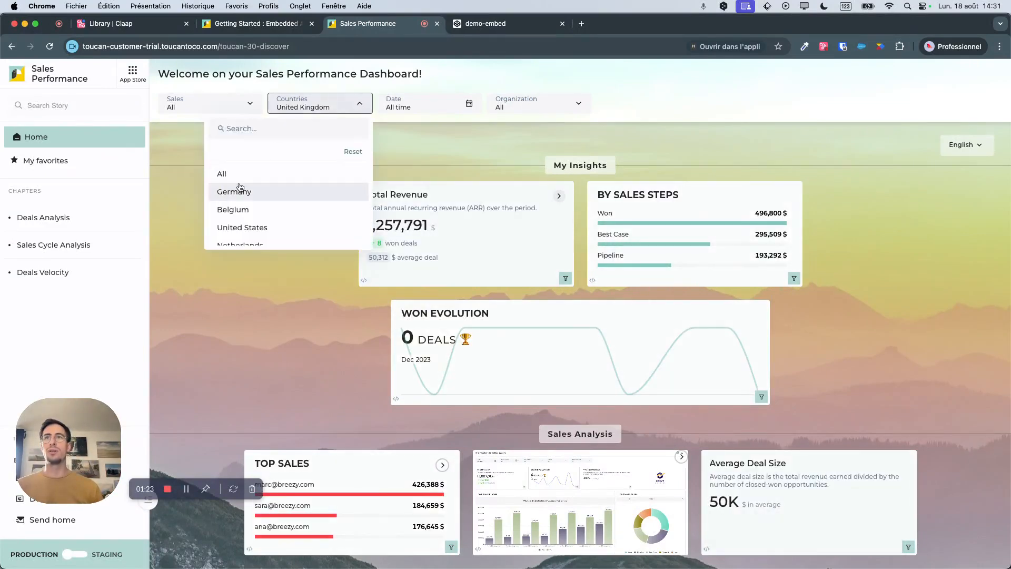
click(242, 175)
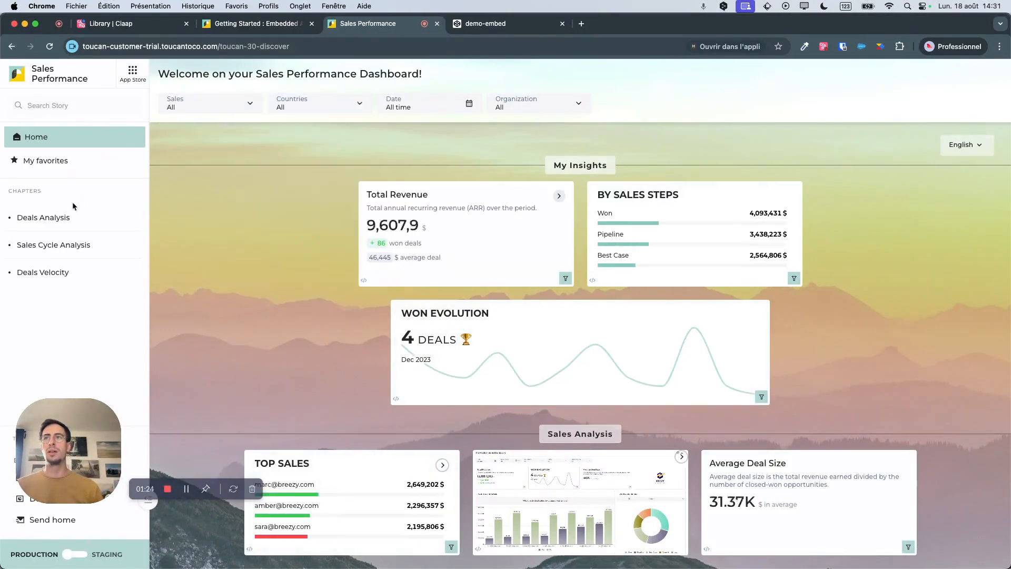
Open the Sales Funnel story in the Deals Analysis chapter and examine its March 2023 data, chart title and tip.
click(52, 221)
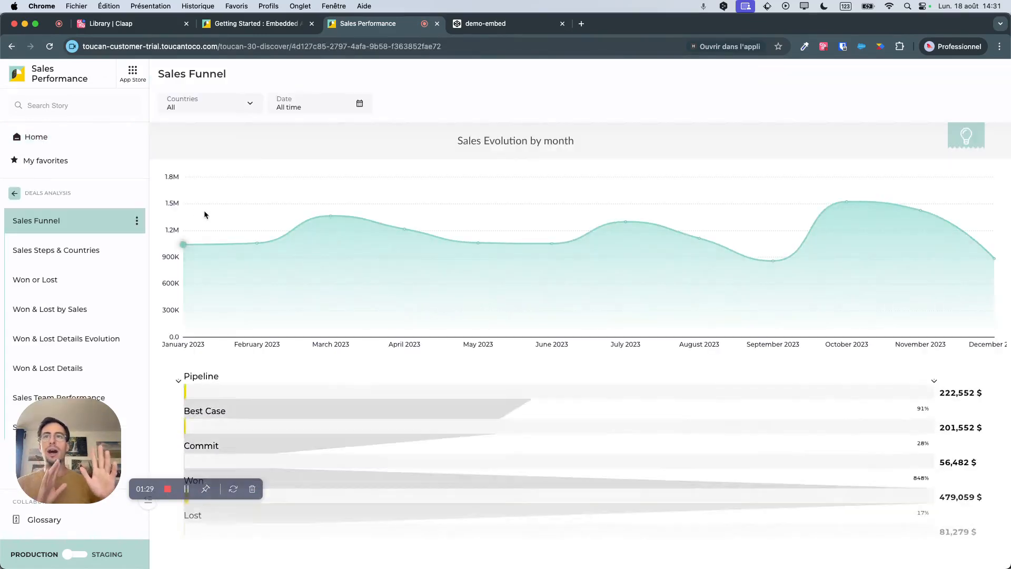
mouse_move(330, 219)
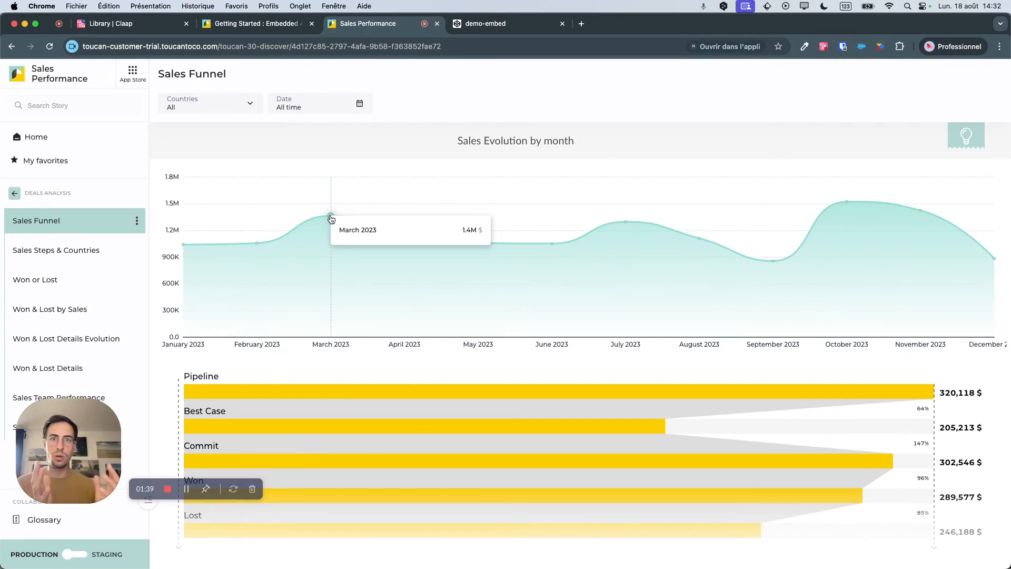
drag(469, 138, 584, 140)
click(586, 142)
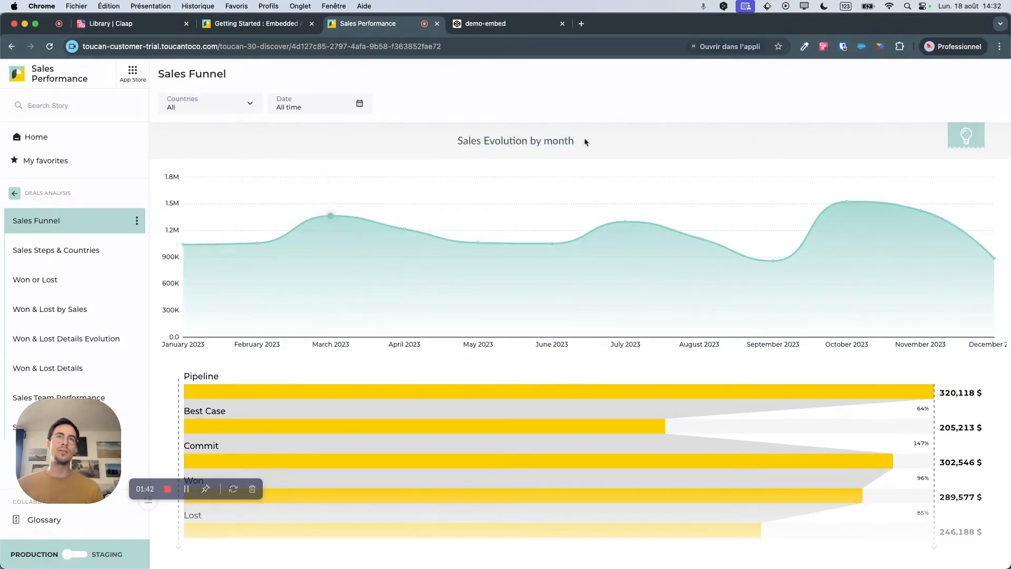
click(965, 140)
click(978, 151)
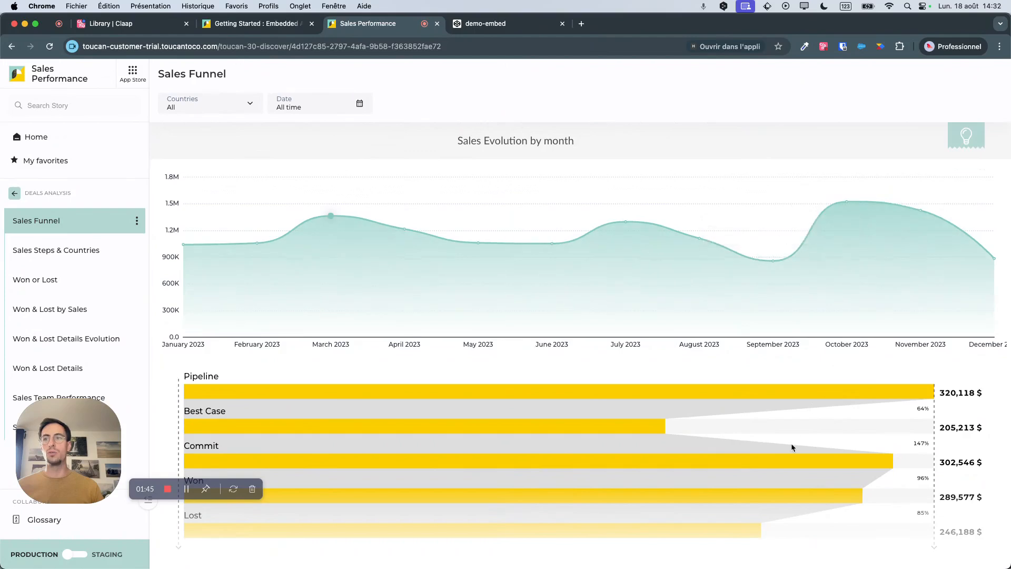
View the glossary and the export, embed and sharing options of the Sales Funnel story, closing both.
click(32, 519)
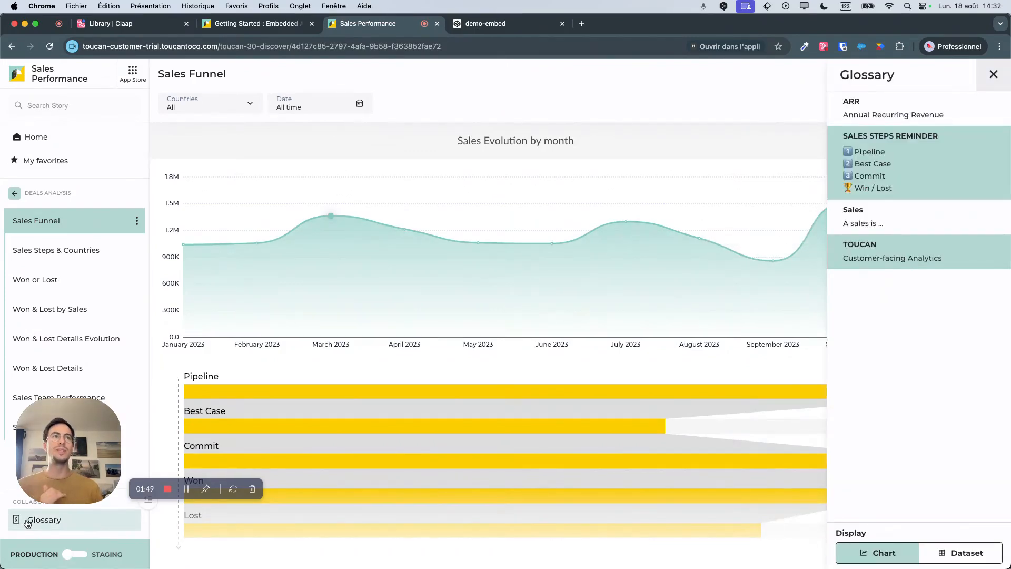
click(28, 521)
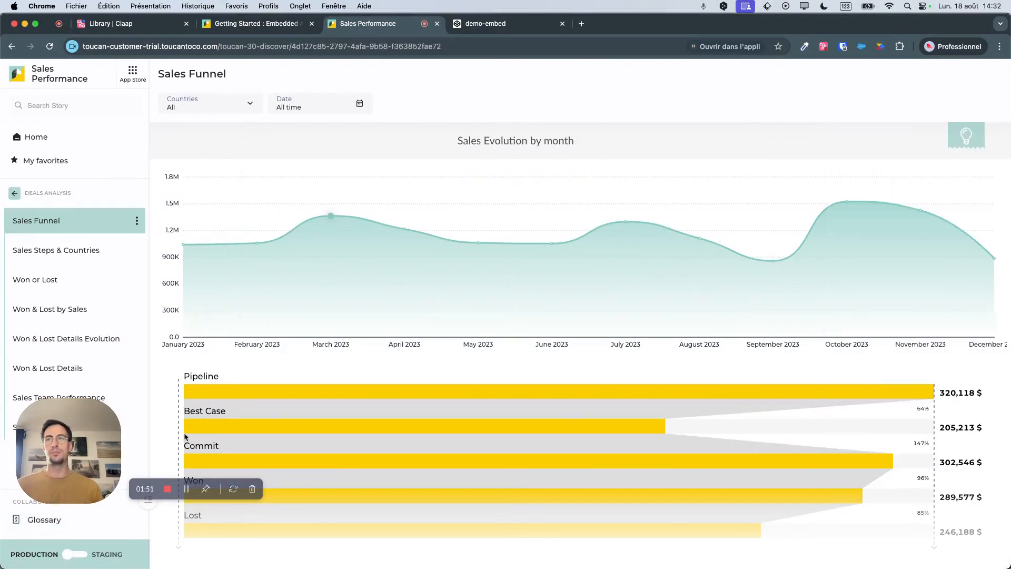
click(137, 221)
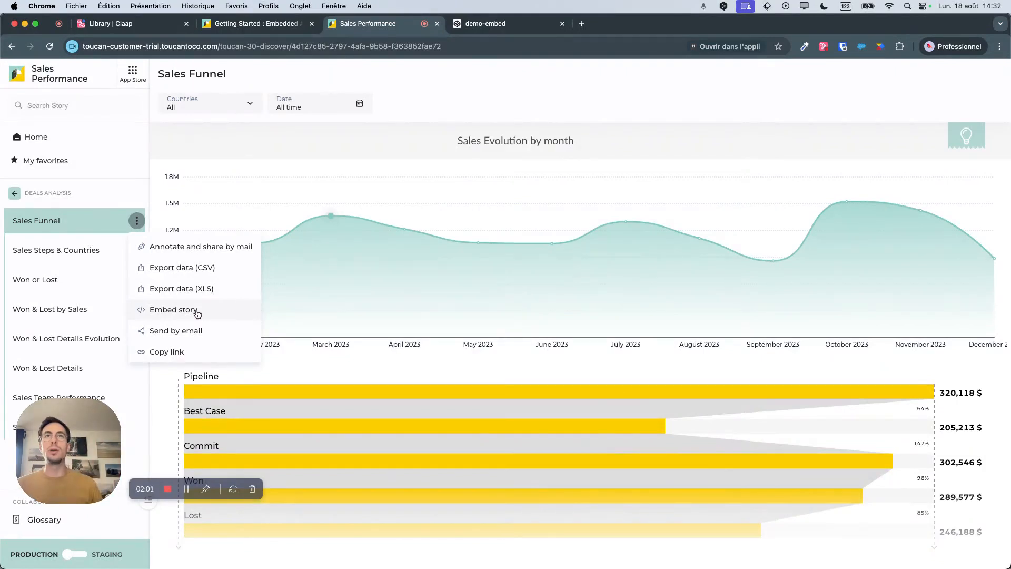
click(261, 197)
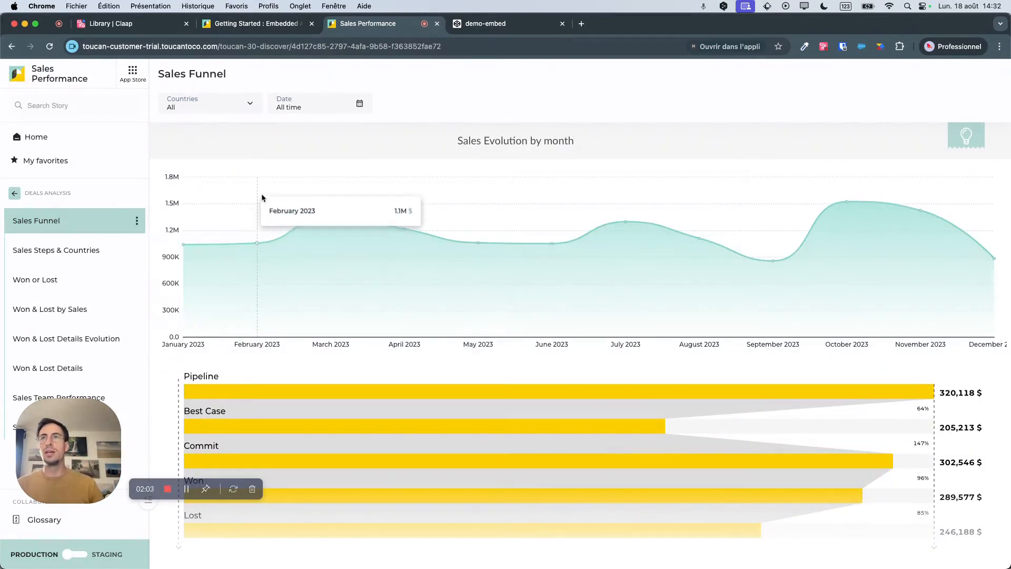
Leave the Deals Analysis chapter for the home page and switch the app from production to staging.
drag(75, 442, 95, 335)
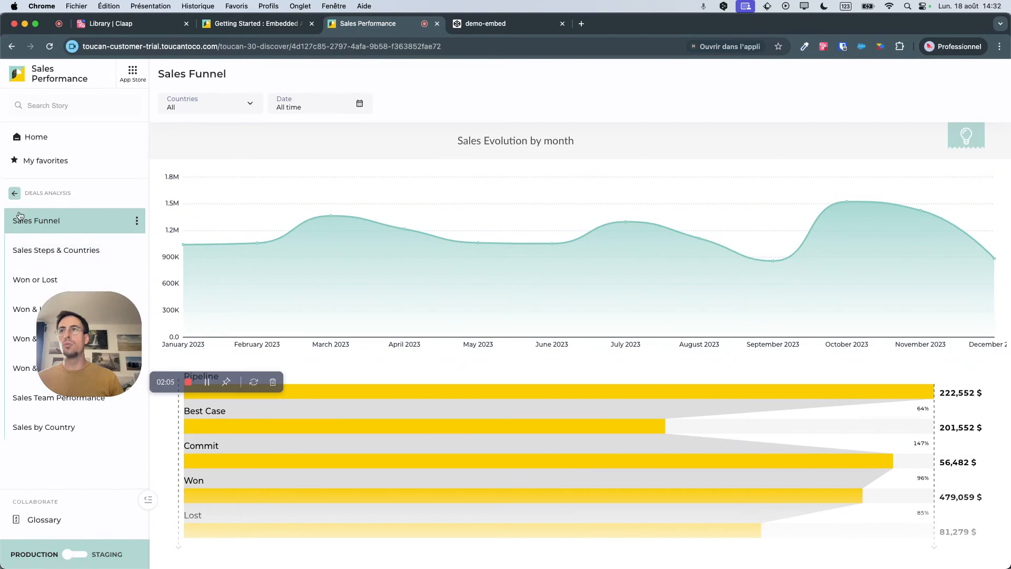
click(20, 194)
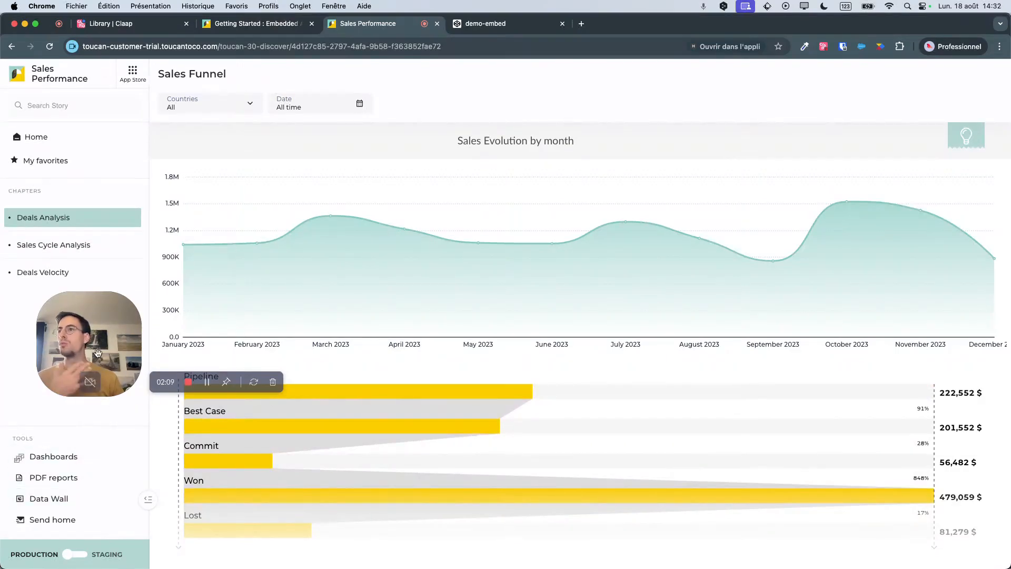
drag(97, 354, 73, 372)
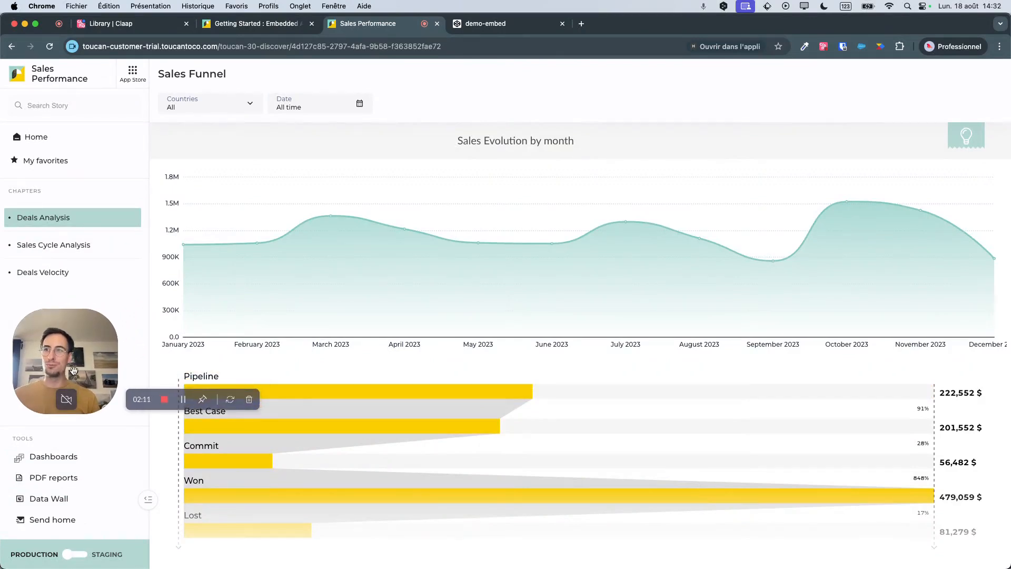
click(37, 138)
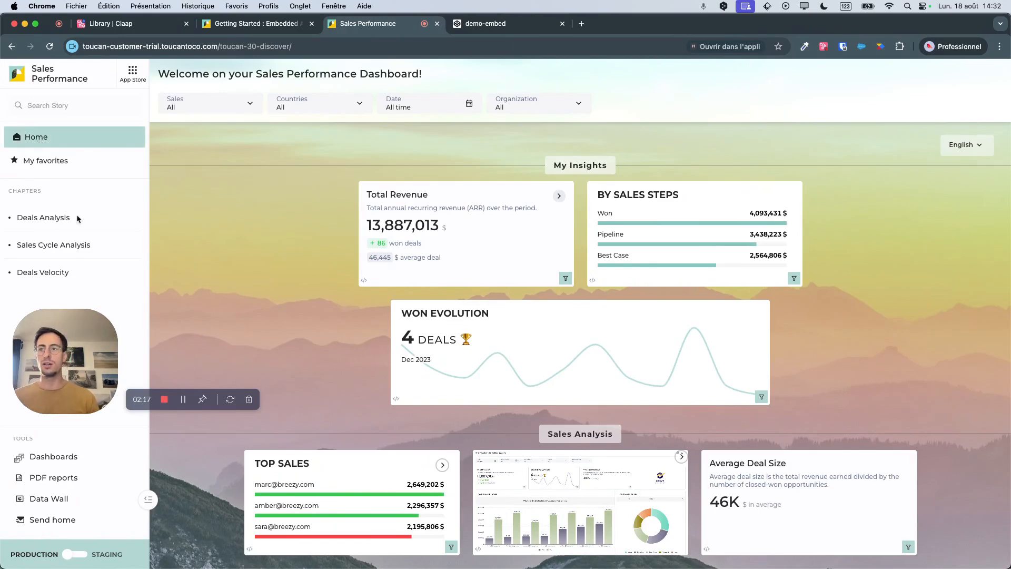
click(78, 555)
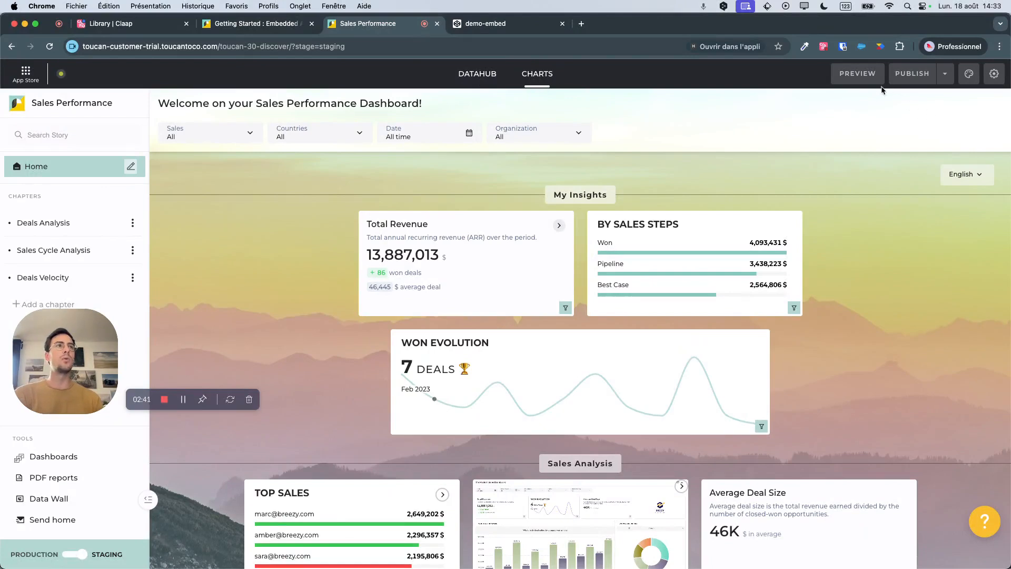
Open the app's customization page and examine the theme's Colors, Fonts and Custom CSS settings.
click(991, 74)
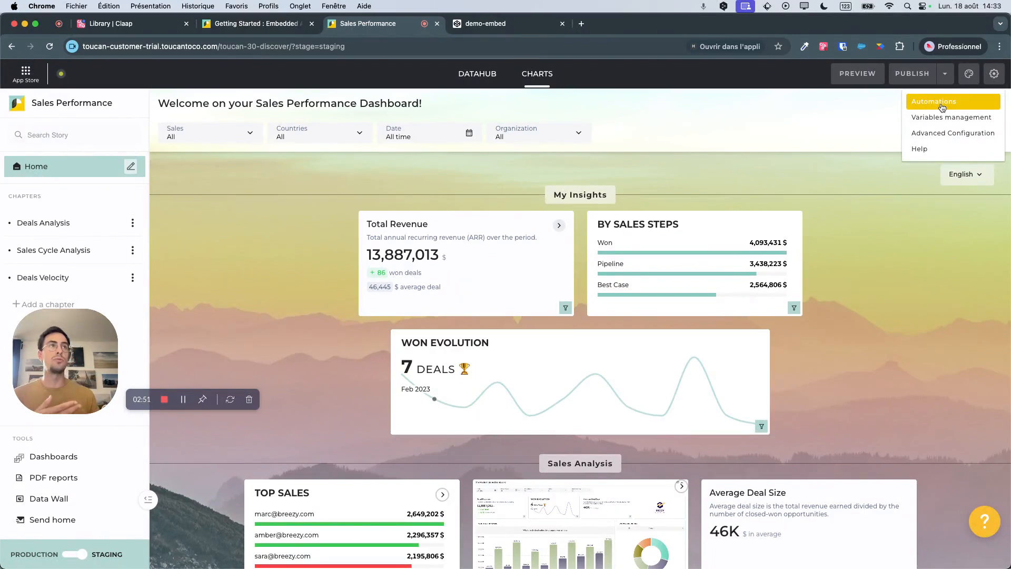
click(971, 78)
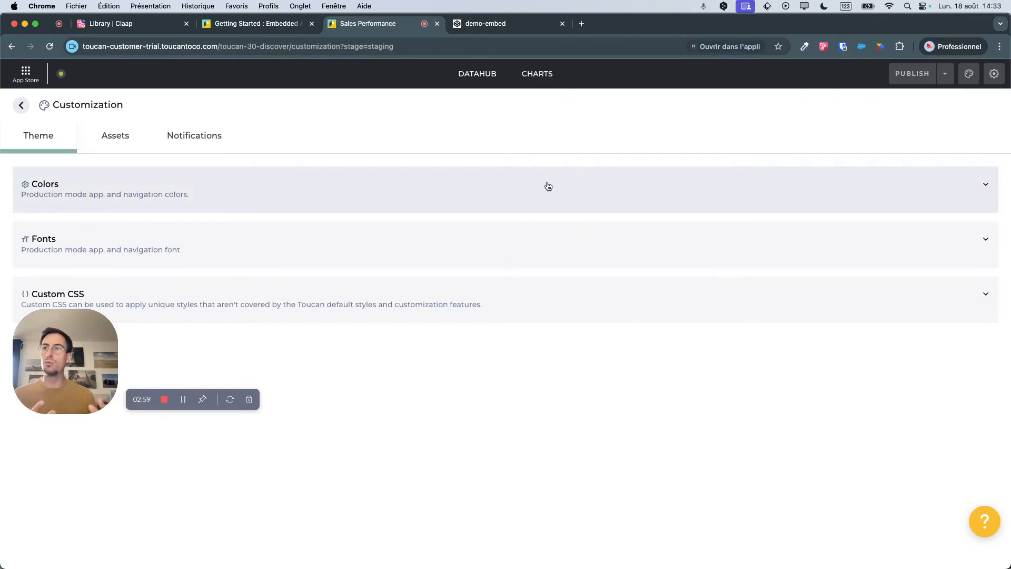
click(205, 186)
scroll(193, 242, down, 7)
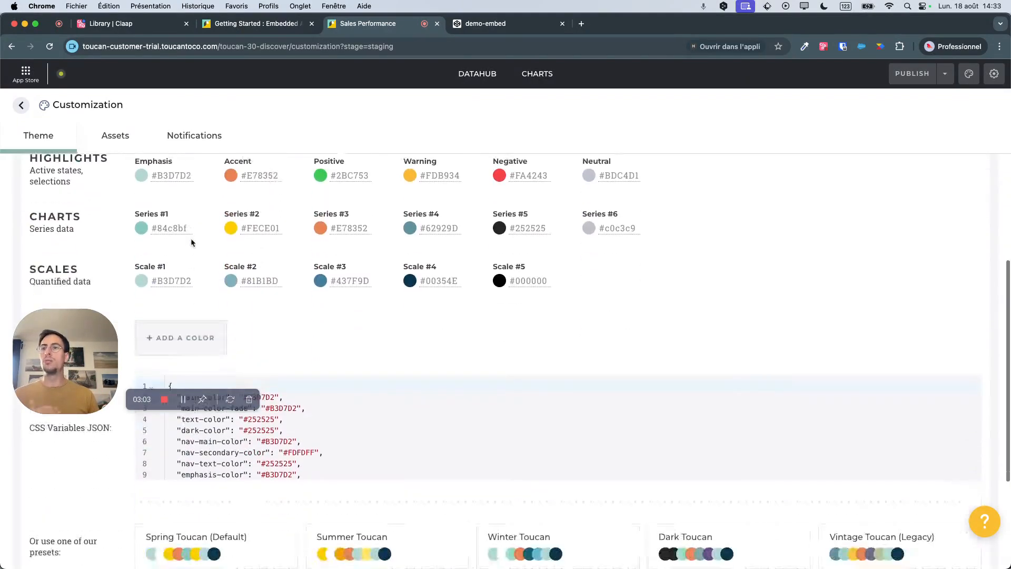
click(295, 487)
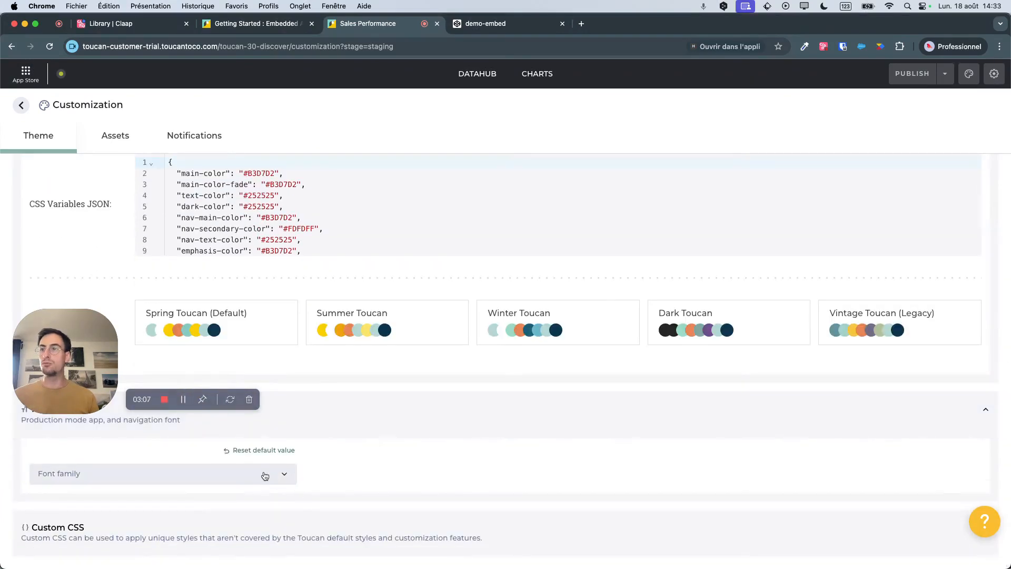
click(270, 526)
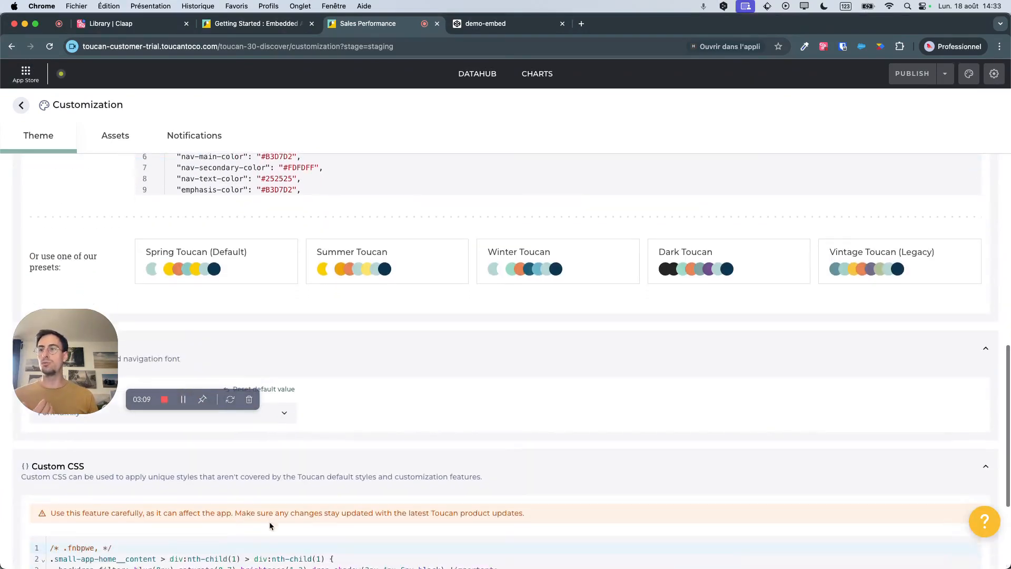
scroll(292, 489, up, 10)
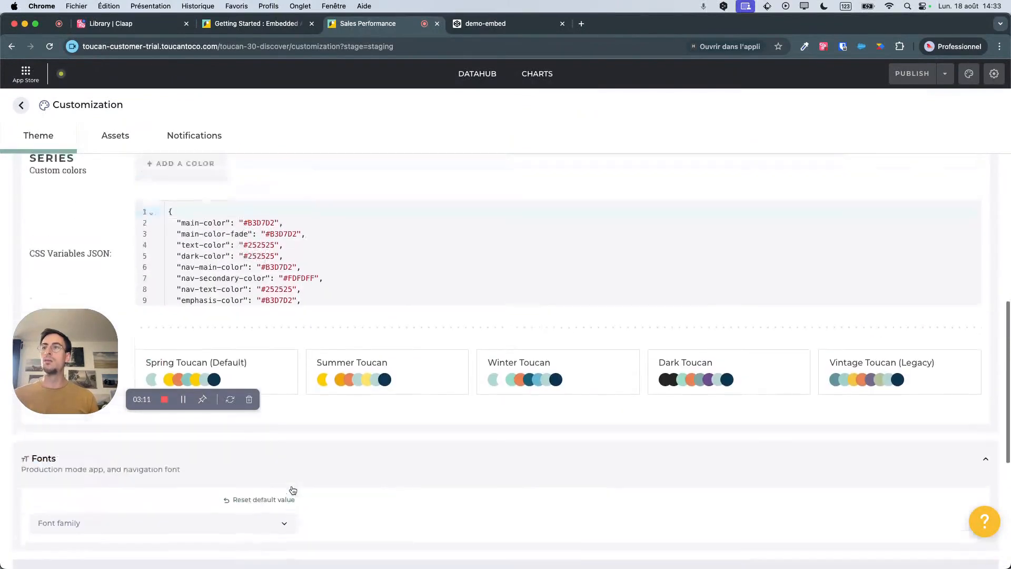
scroll(292, 489, up, 2)
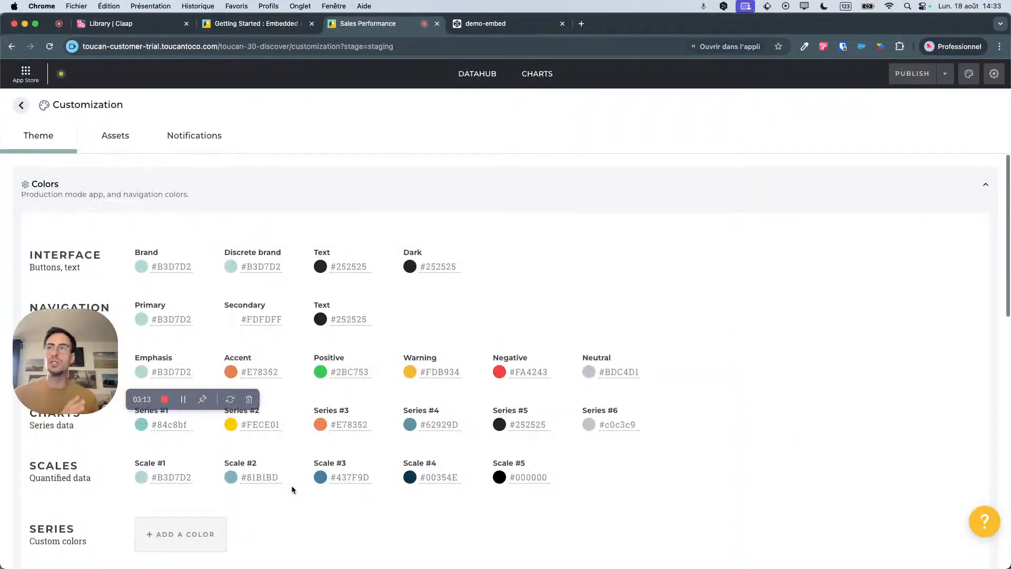
Examine the customization page's identity assets, custom assets and locales file, and return to the app's home page.
click(126, 143)
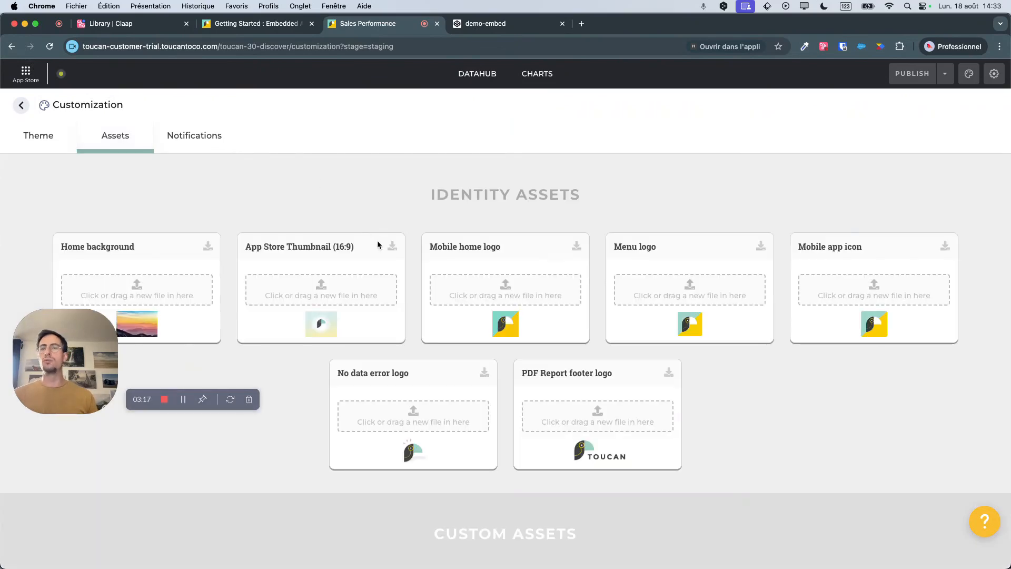
scroll(495, 346, down, 6)
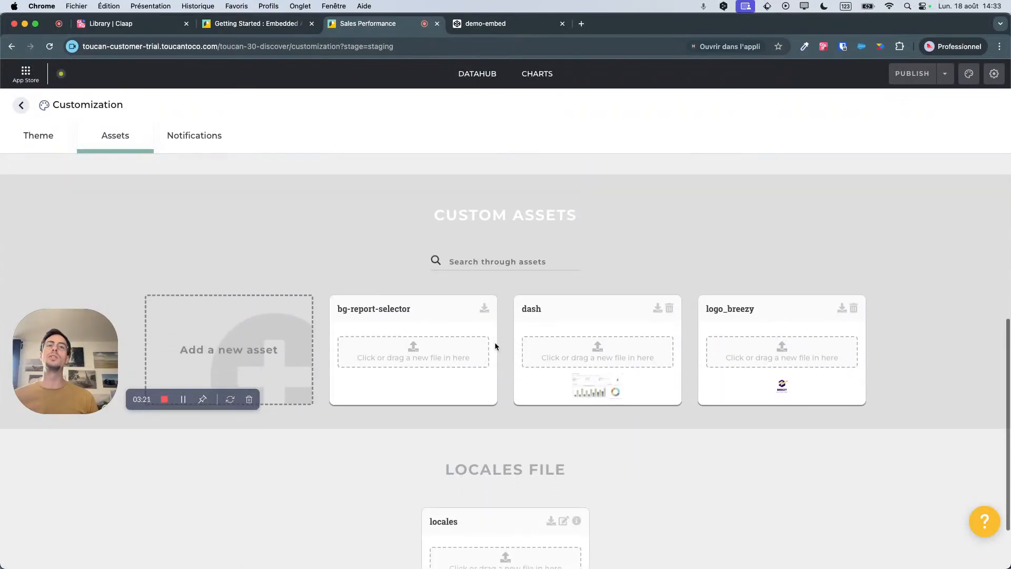
scroll(507, 359, down, 2)
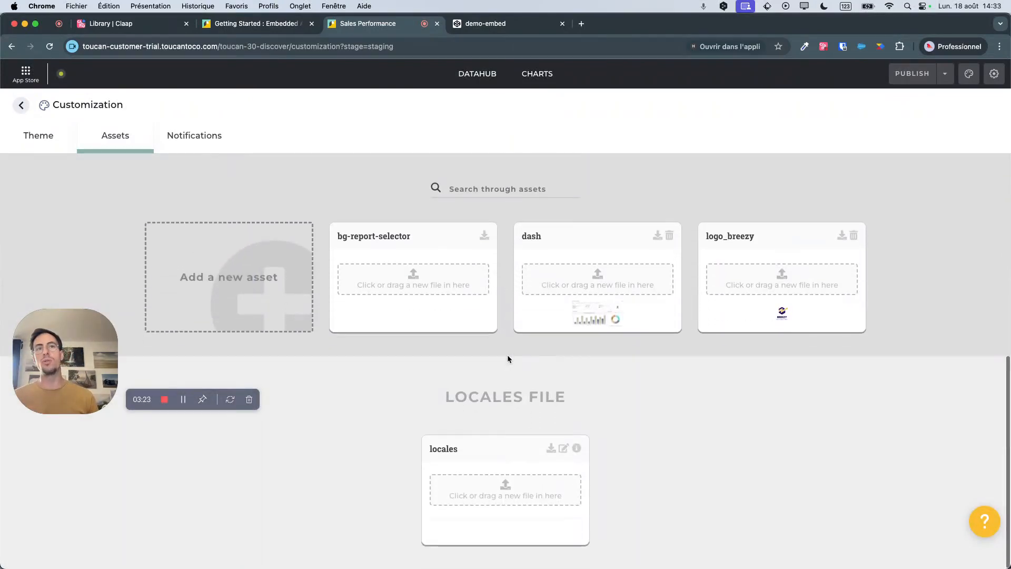
scroll(507, 357, up, 8)
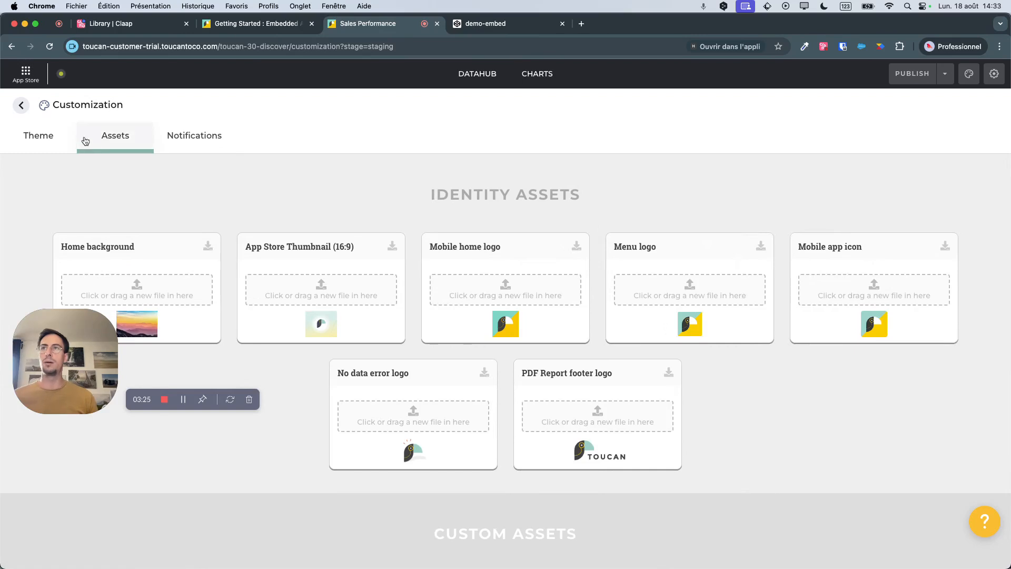
click(21, 105)
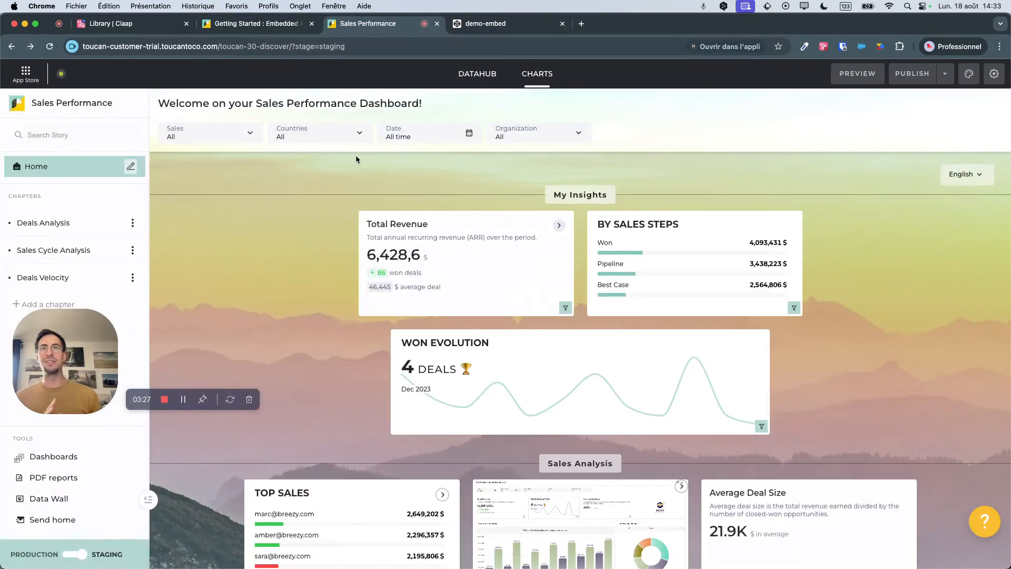
Open the DataHub and view the app's list of datasets.
mouse_move(93, 345)
mouse_down()
mouse_move(91, 372)
mouse_move(89, 355)
mouse_up()
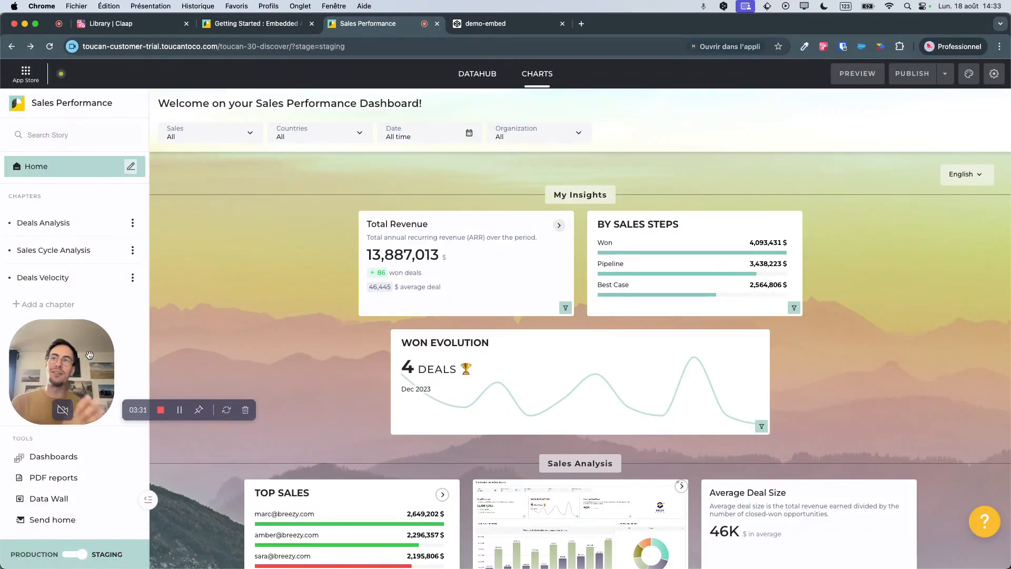
click(485, 76)
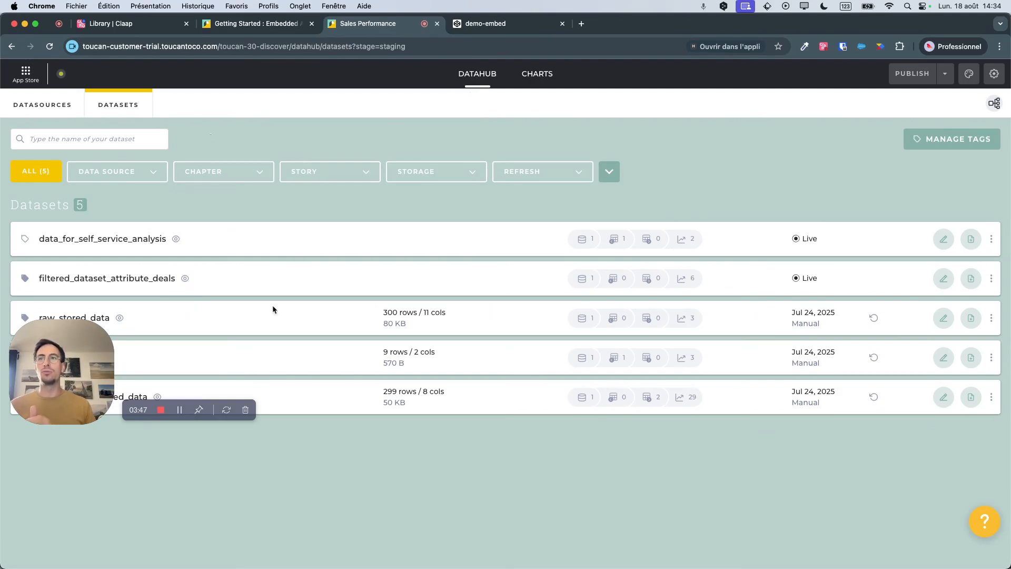
drag(83, 371, 88, 504)
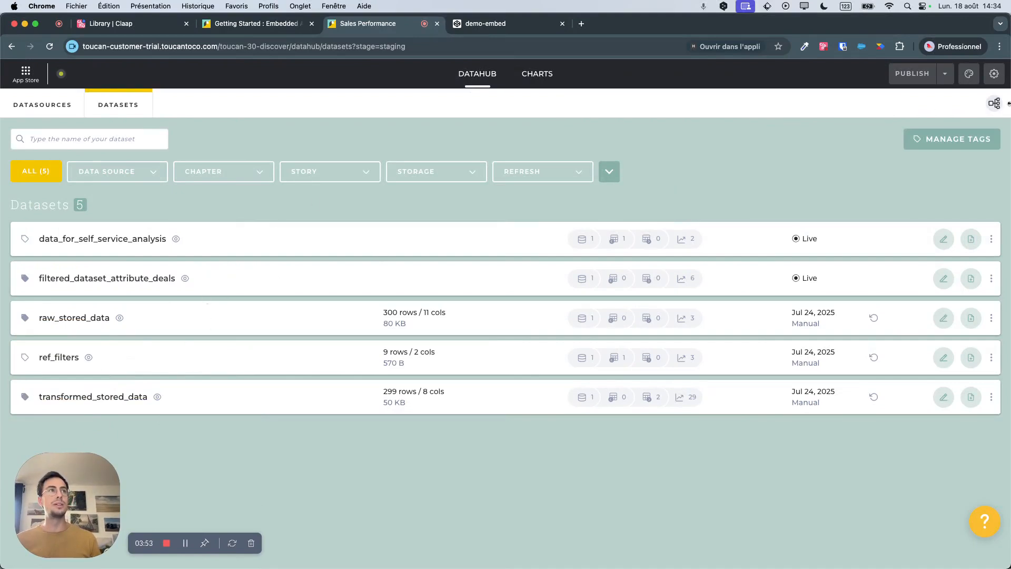
Open the data lineage view and select the data_for_self_service_analysis dataset in the graph.
click(993, 104)
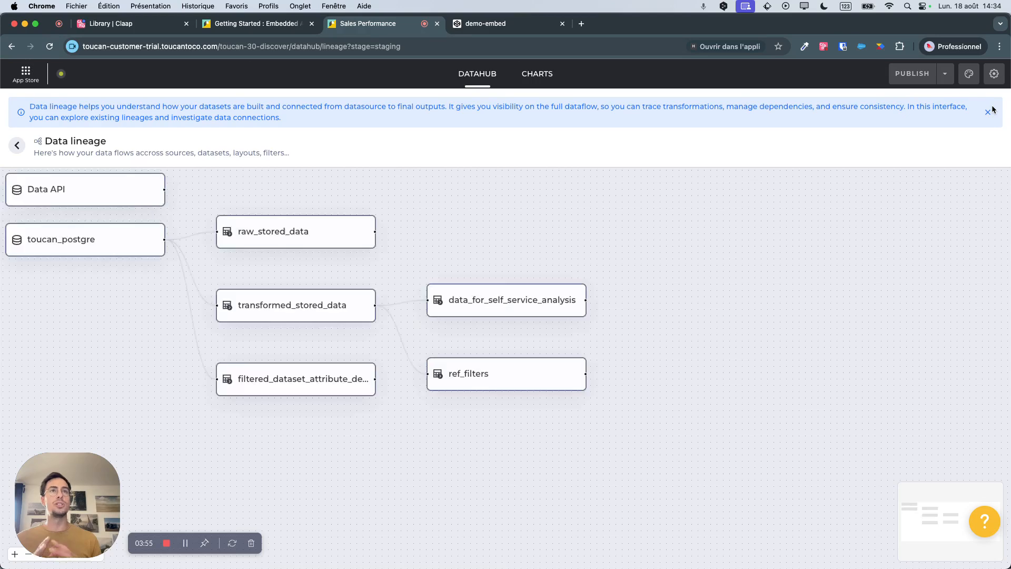
drag(455, 254, 608, 266)
mouse_move(447, 245)
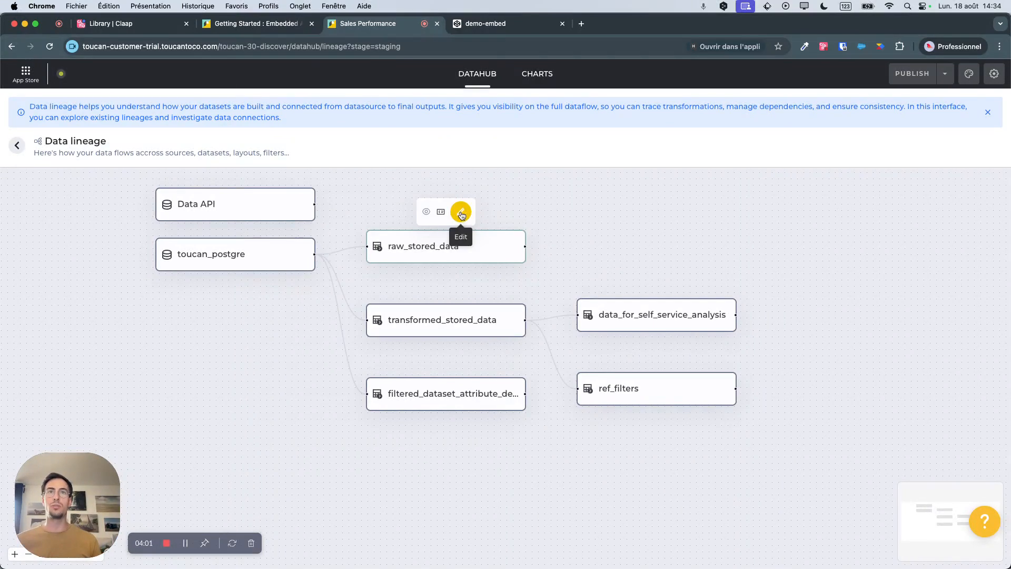
click(651, 324)
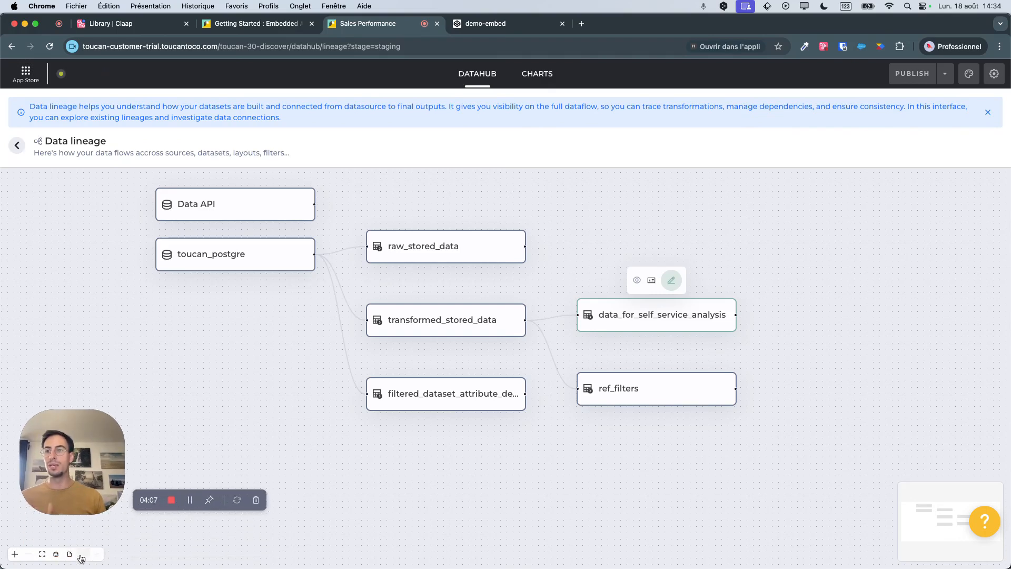
Show and hide the filters and the charts in the lineage graph in turn, and return to the datasets list.
click(84, 555)
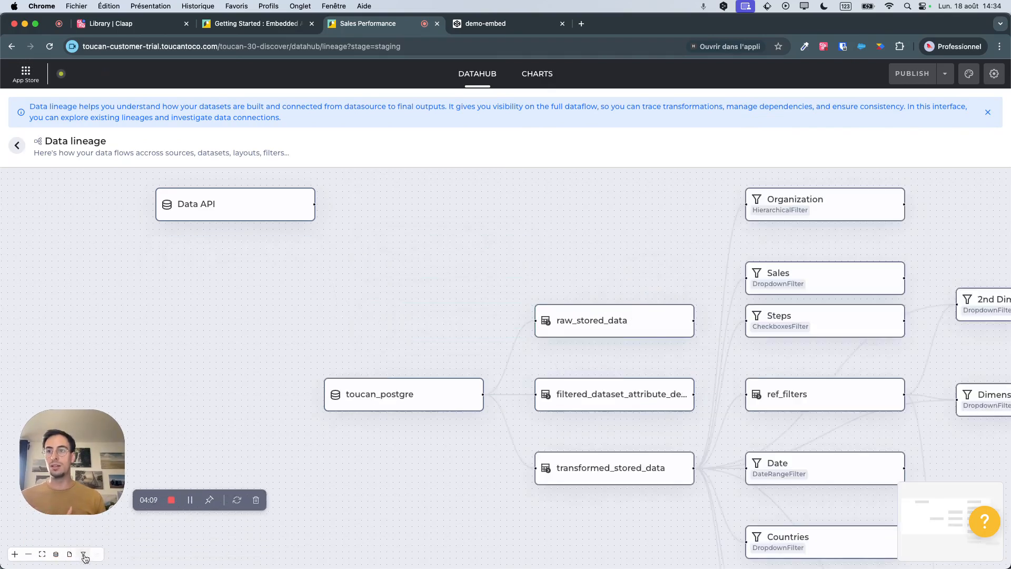
click(84, 554)
click(97, 555)
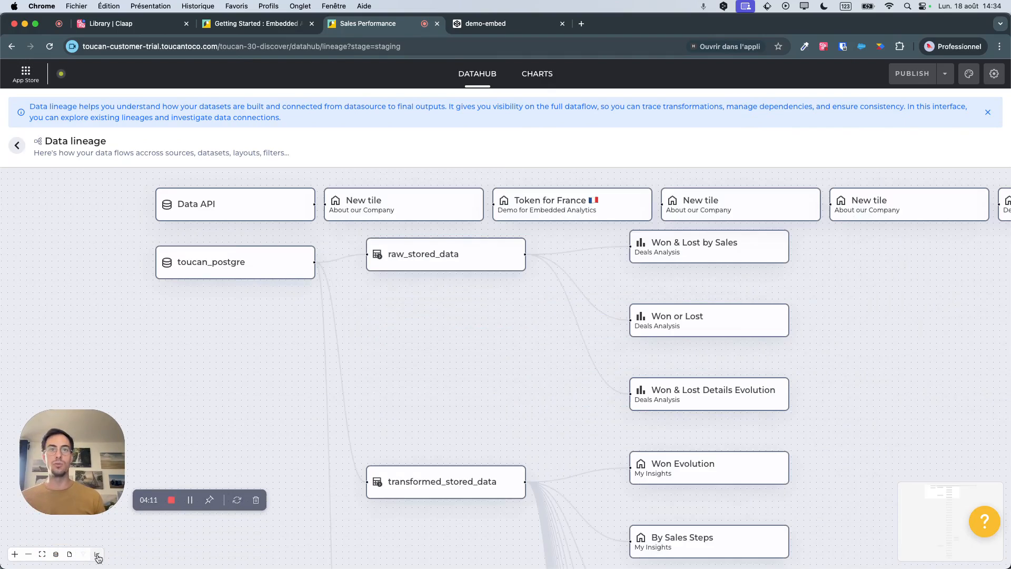
click(97, 555)
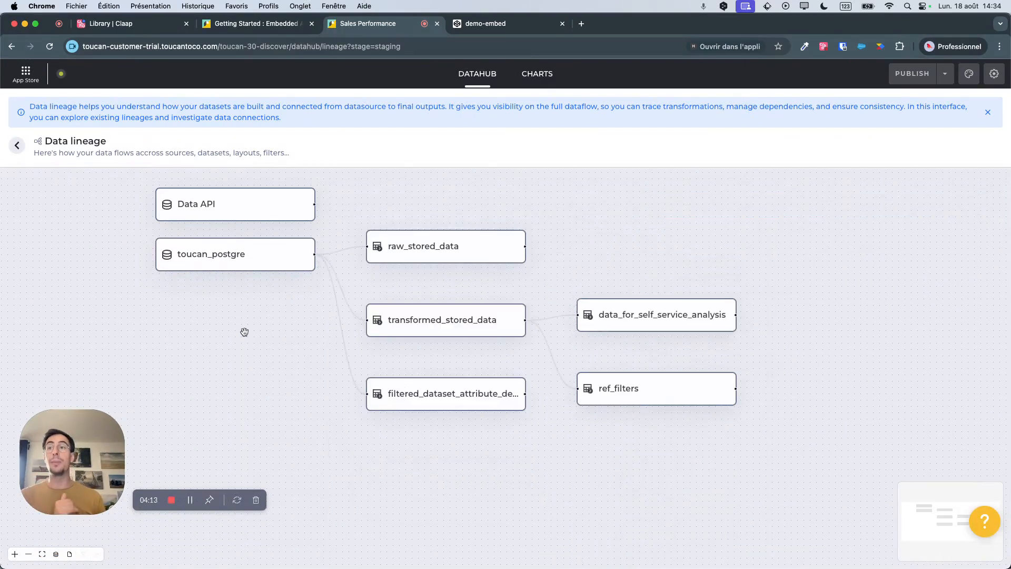
click(16, 146)
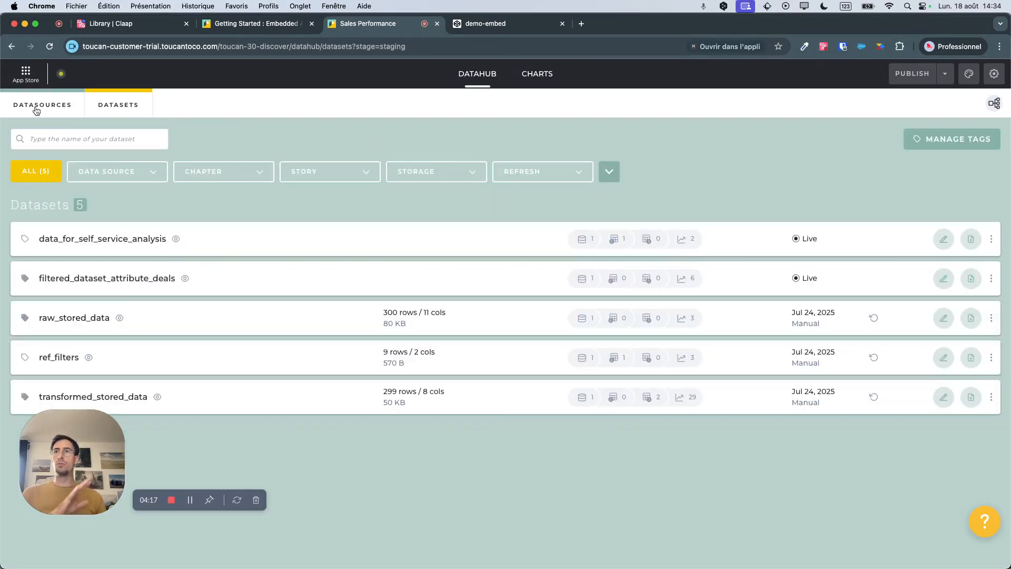
Open the DataHub's datasources, look through the connectors available for adding, and close the selection without adding one.
click(36, 110)
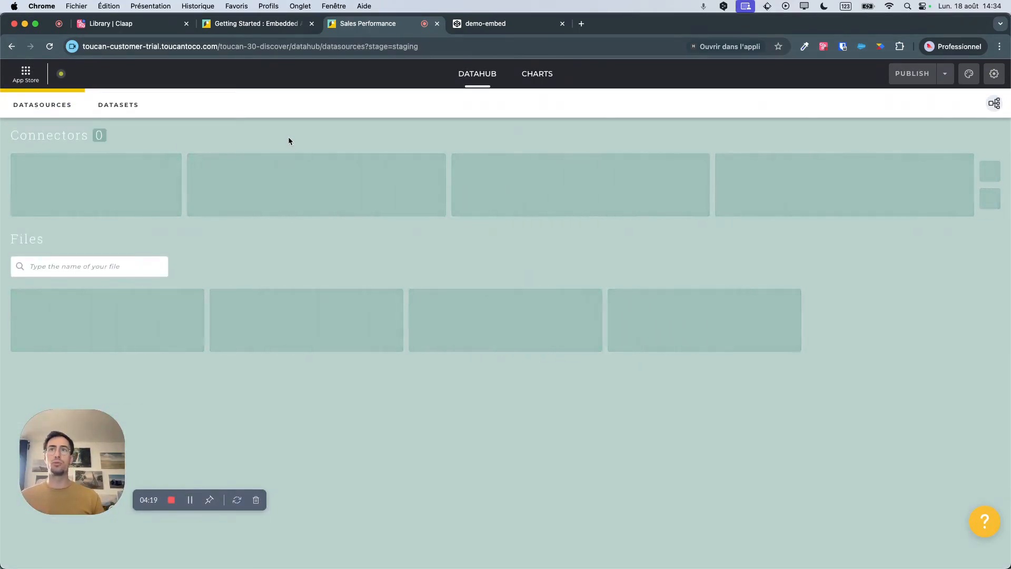
click(103, 196)
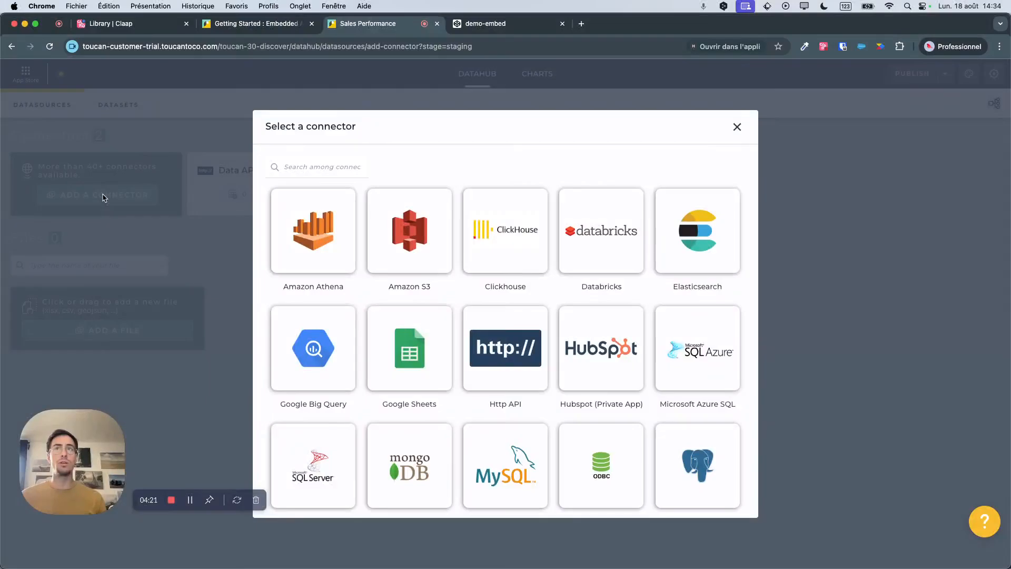
scroll(363, 310, down, 1)
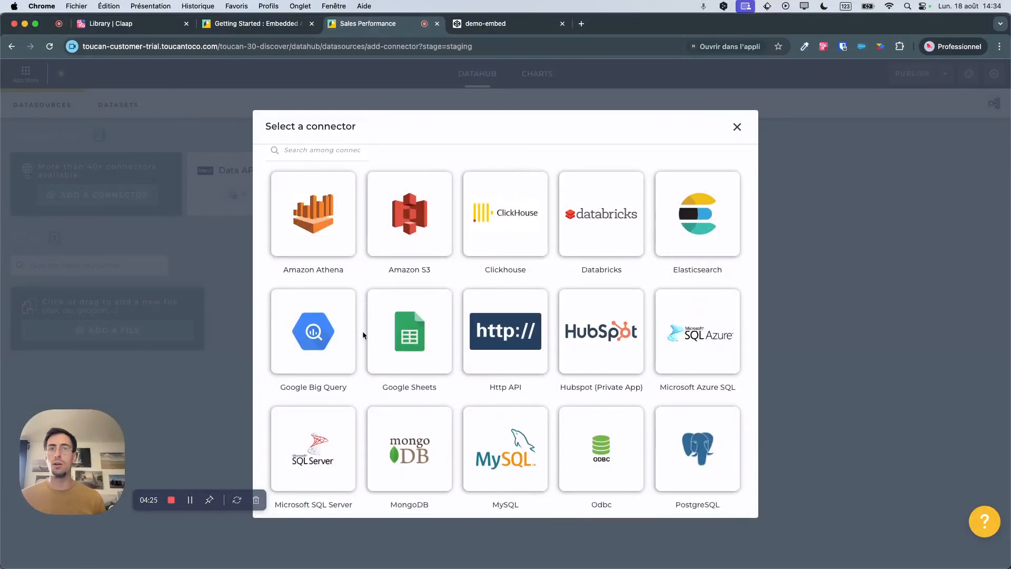
scroll(362, 332, down, 3)
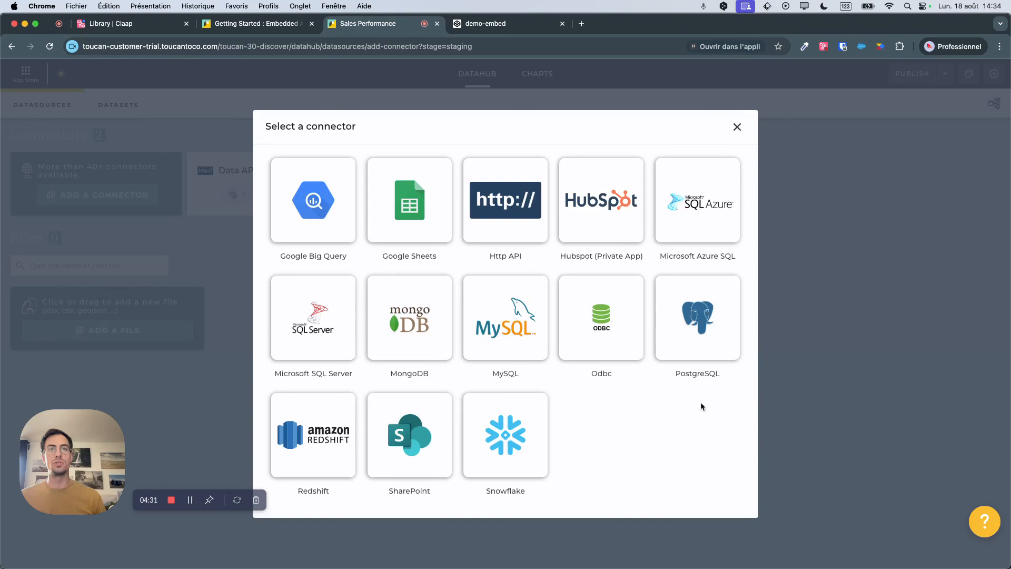
scroll(518, 333, up, 5)
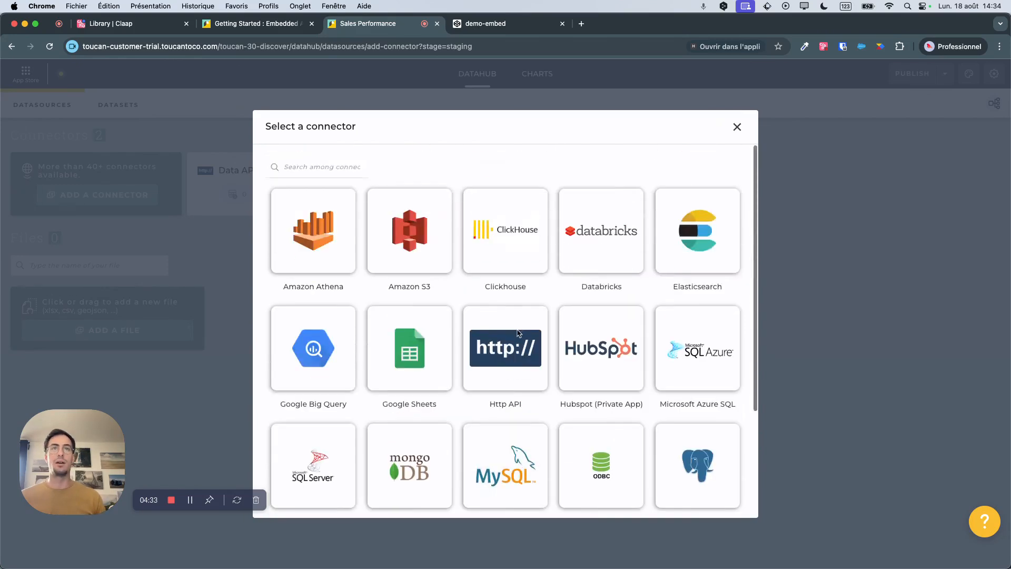
click(738, 126)
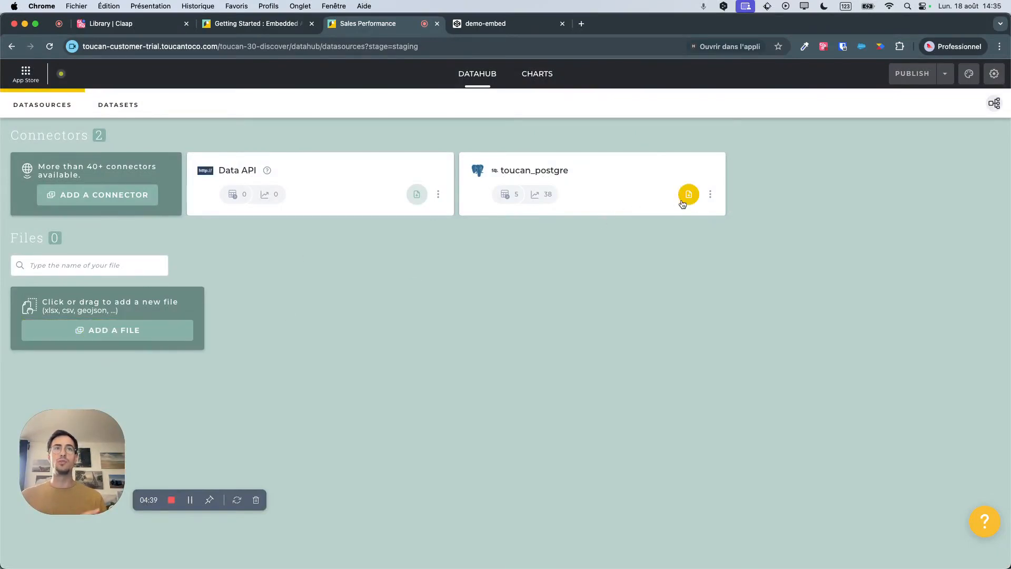
Create a new dataset from the toucan_postgre connector and validate its configuration with the single database rdb.
click(710, 196)
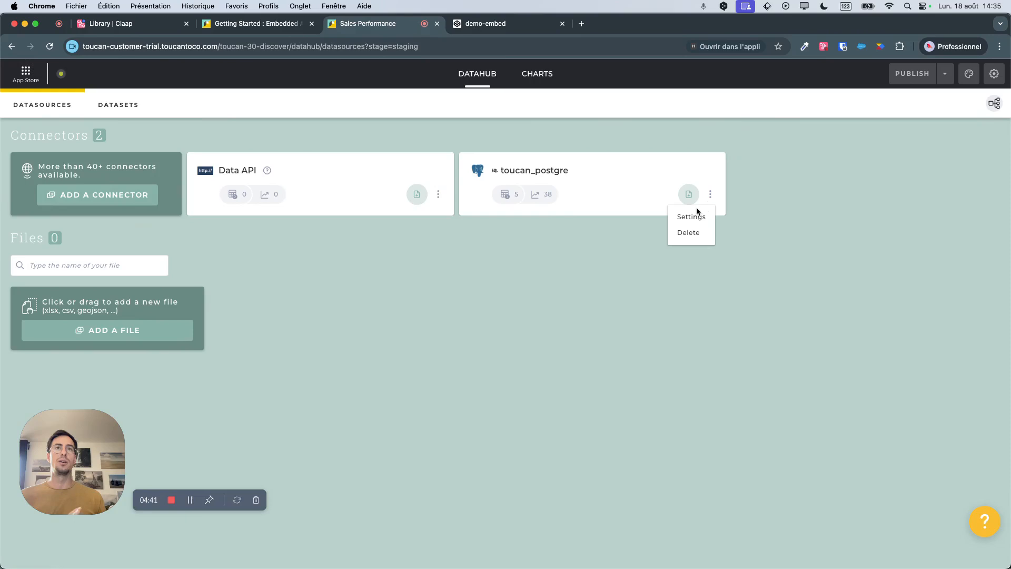
click(557, 171)
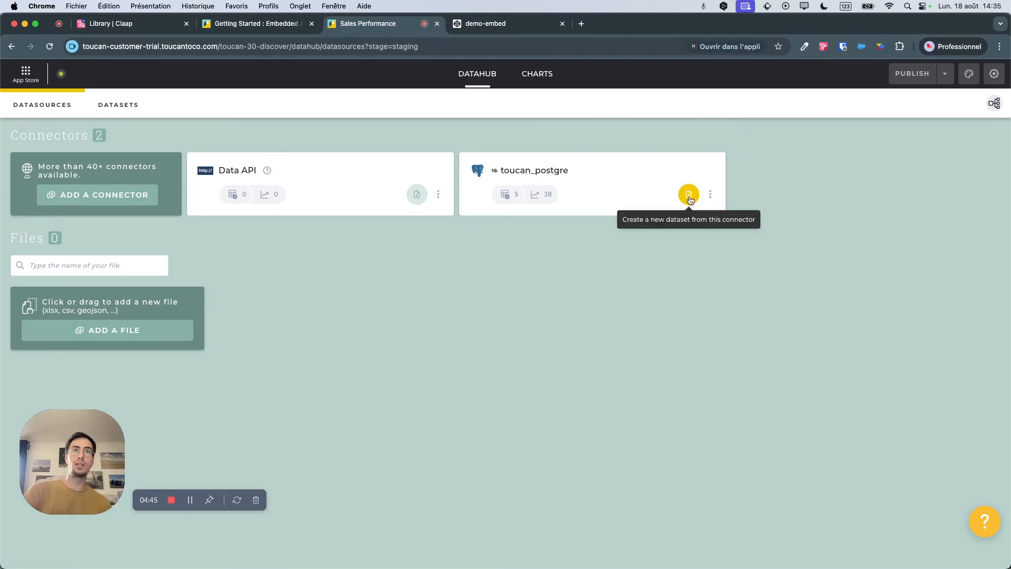
click(688, 195)
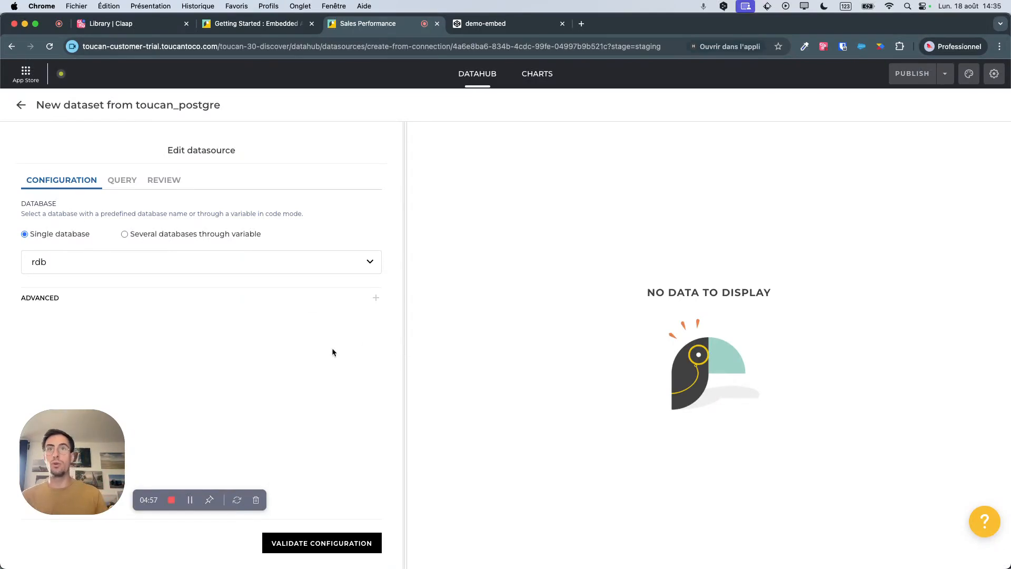
click(306, 547)
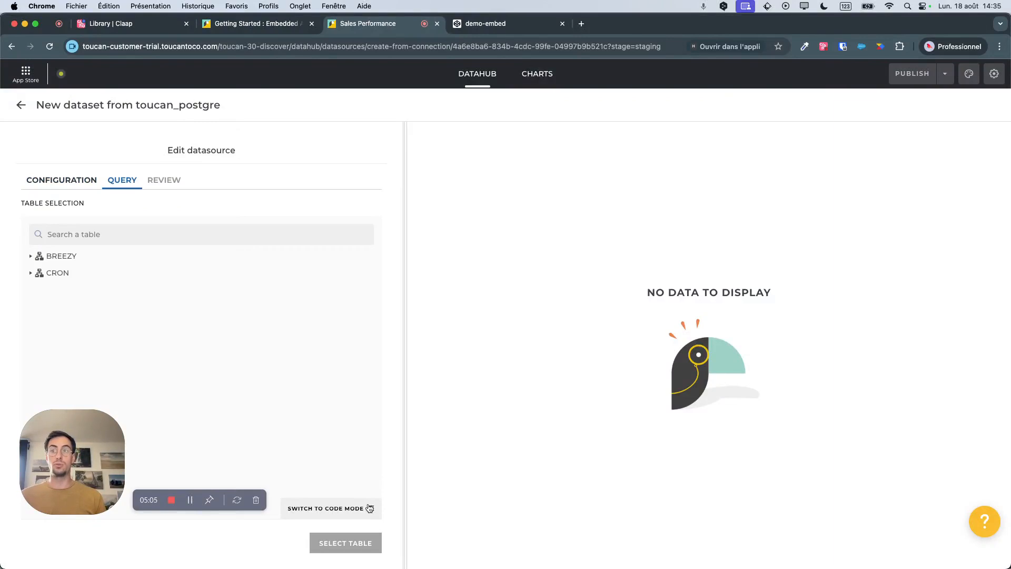
Expand the BREEZY schema's tables and preview the data of DEALS_BREEZY_FUNNEL.
click(60, 255)
click(69, 270)
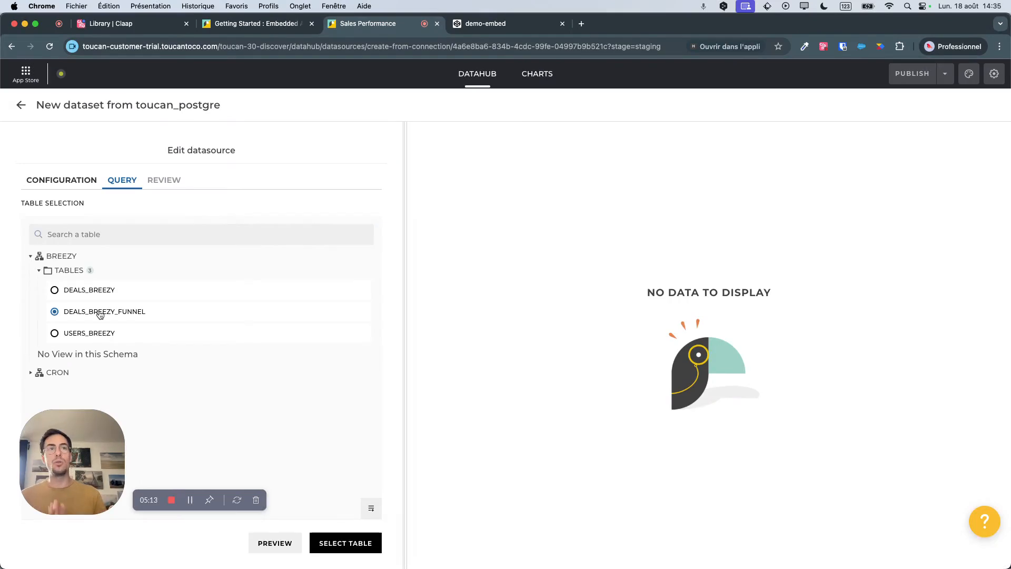
click(275, 538)
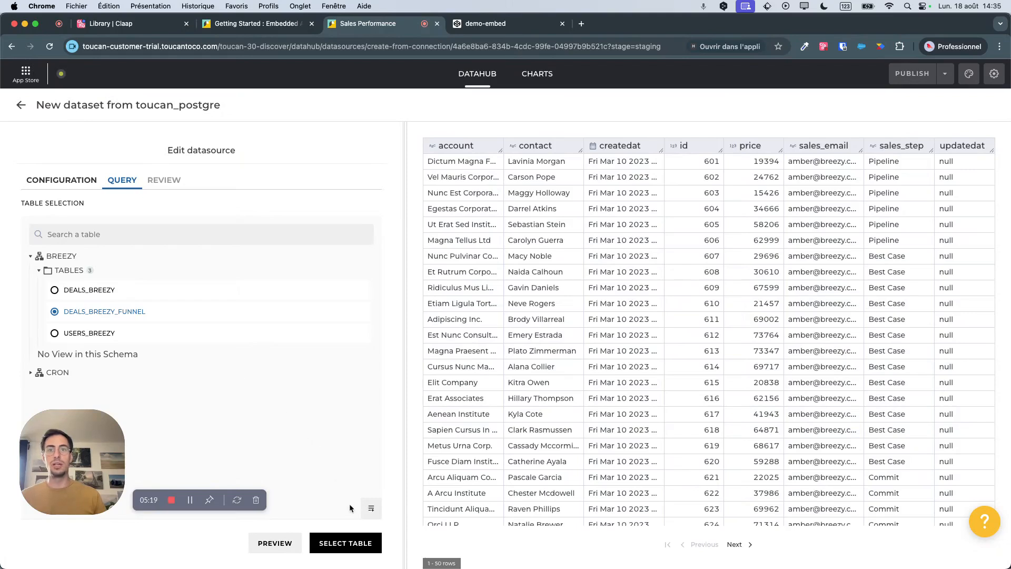
Choose the DEALS_BREEZY table instead, preview its data and confirm it as the dataset's table.
click(84, 291)
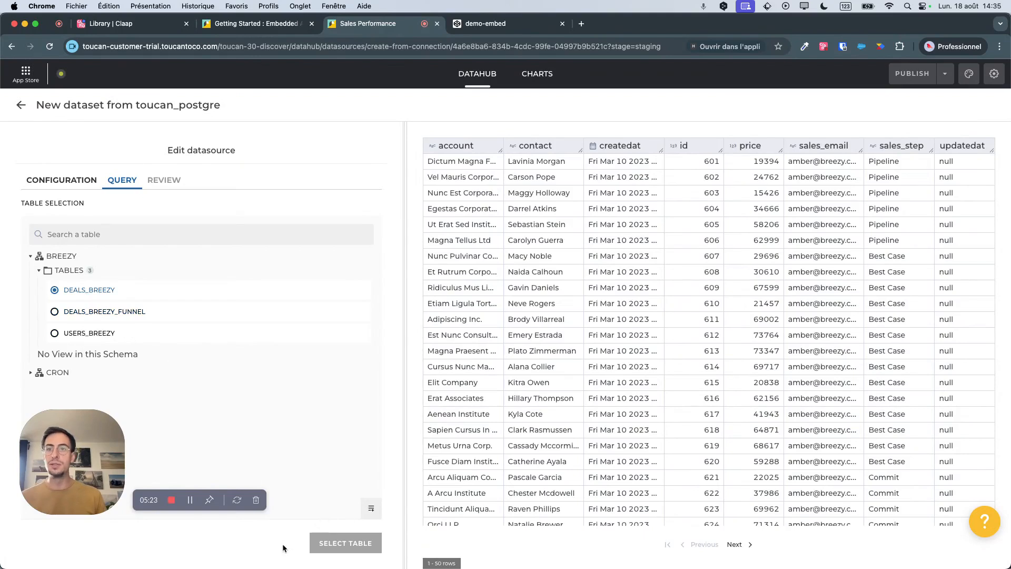
click(274, 544)
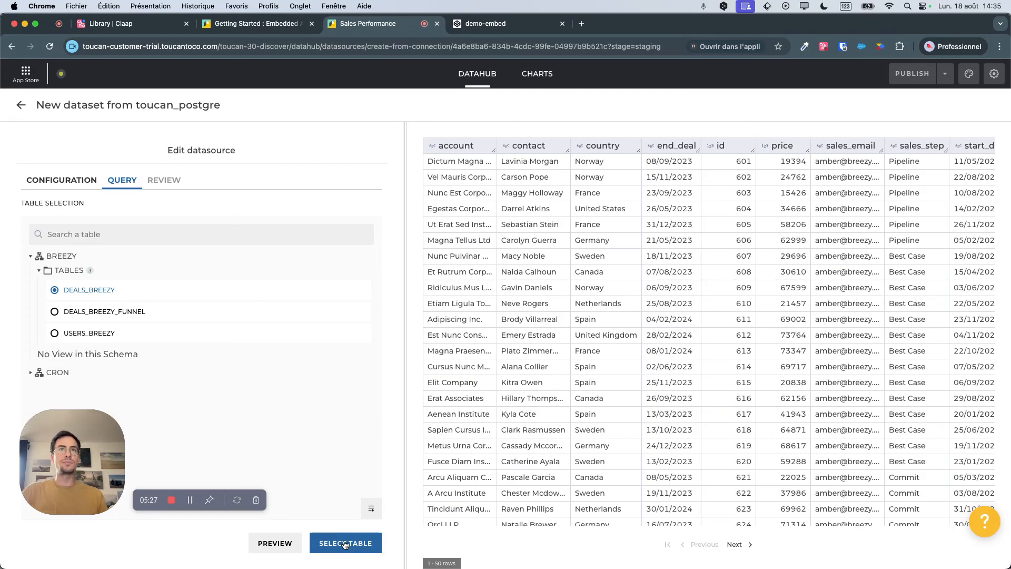
click(344, 544)
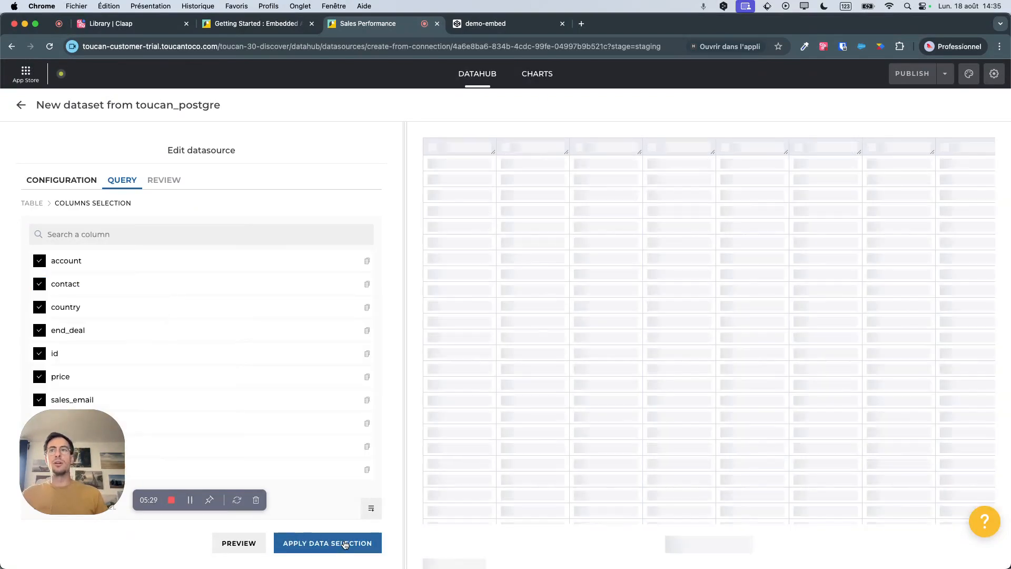
Exclude the id, account and contact columns from the DEALS_BREEZY data selection and save the query.
drag(69, 466, 152, 485)
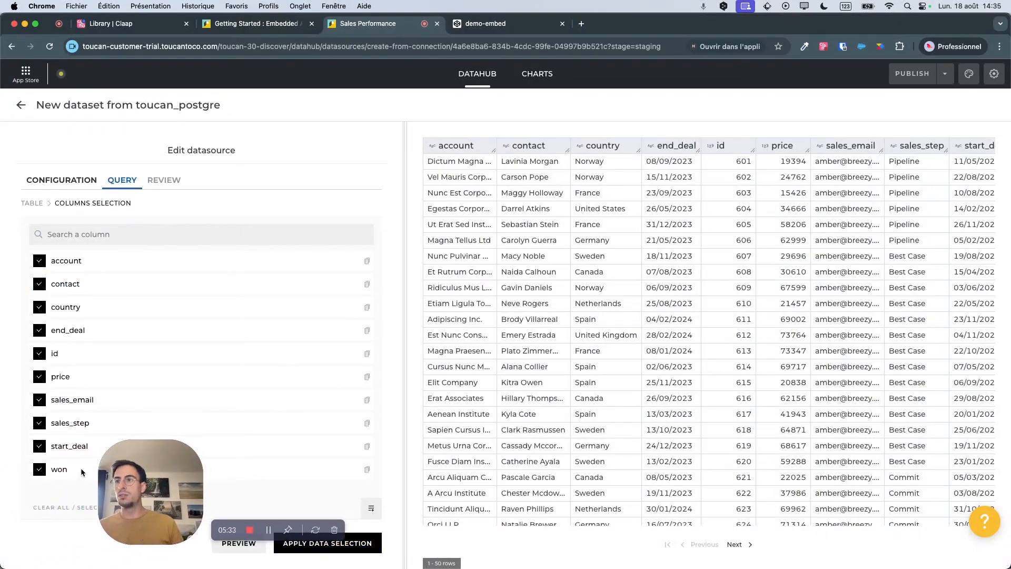
click(39, 355)
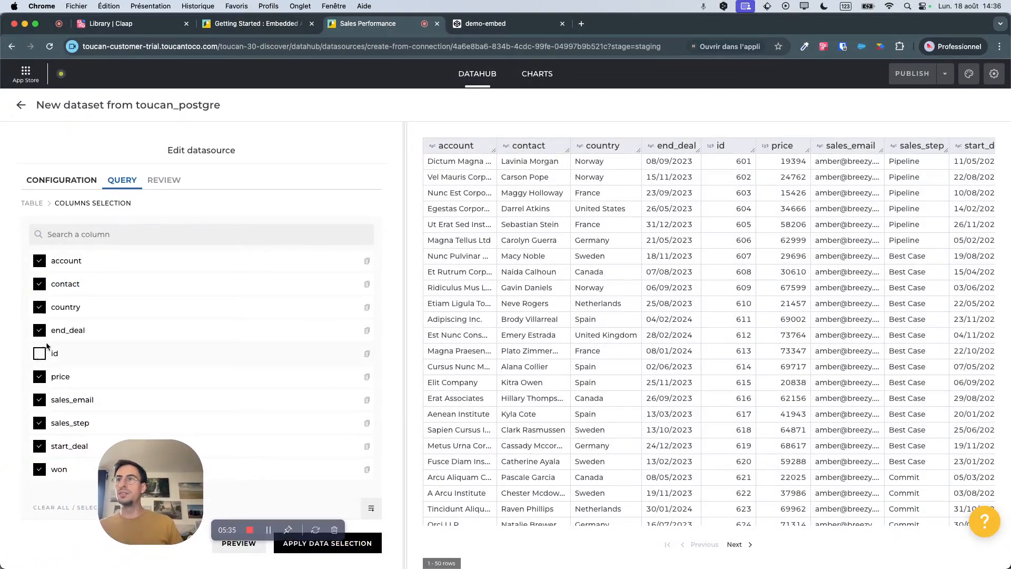
click(40, 261)
click(40, 287)
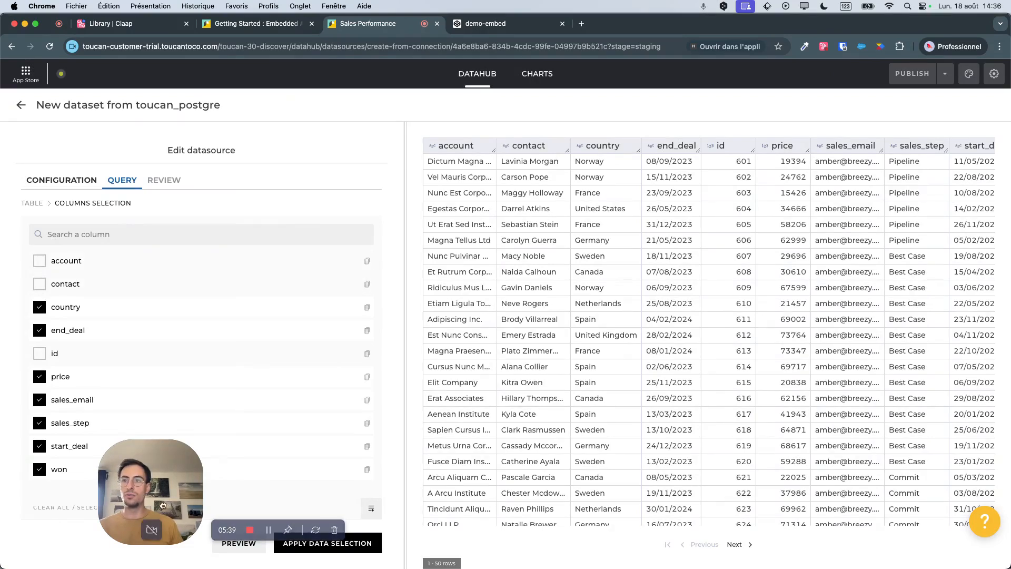
drag(210, 520, 138, 528)
click(321, 547)
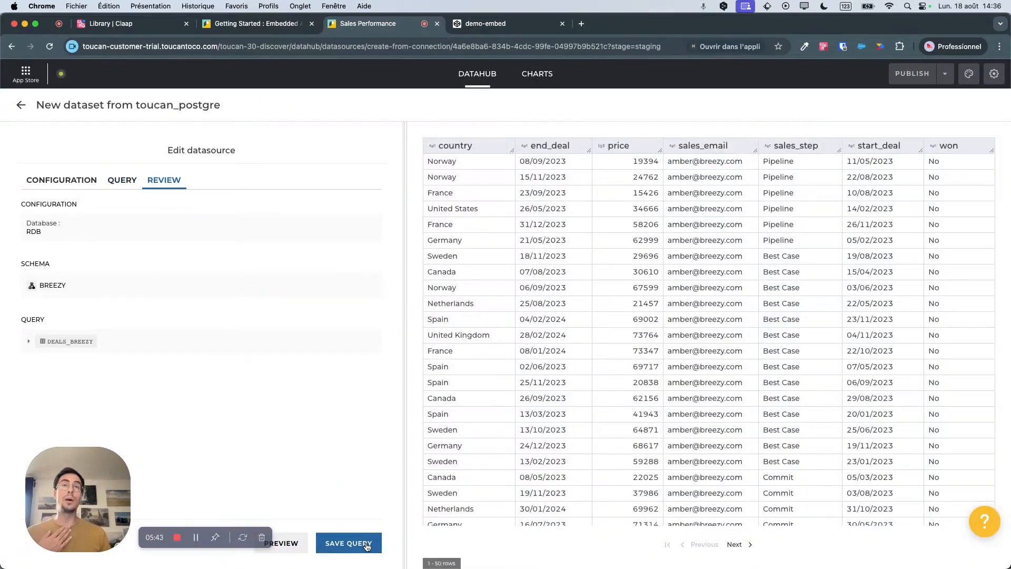
click(367, 546)
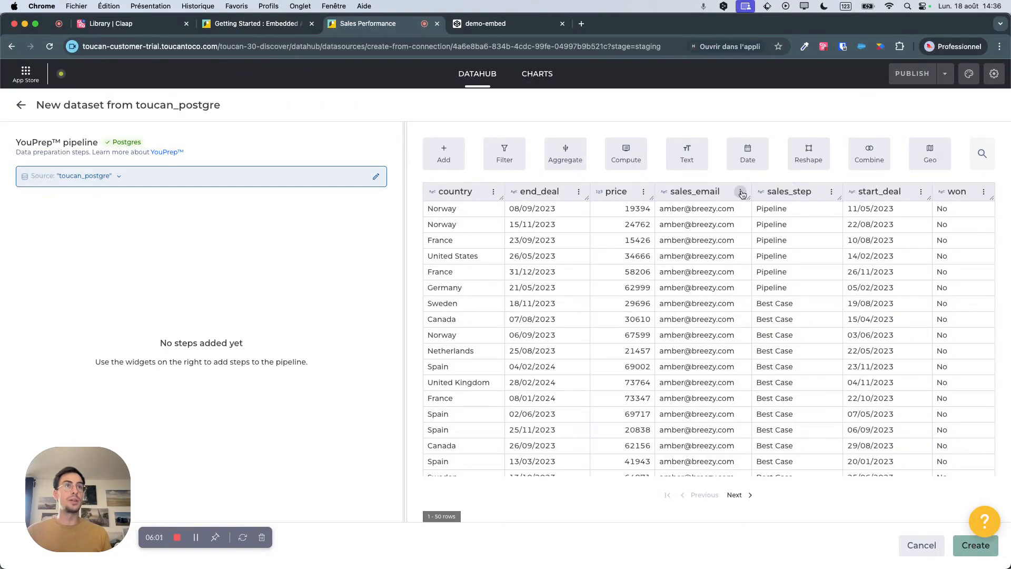
Filter the sales_step column to exclude the Lost value and apply the filter.
click(831, 192)
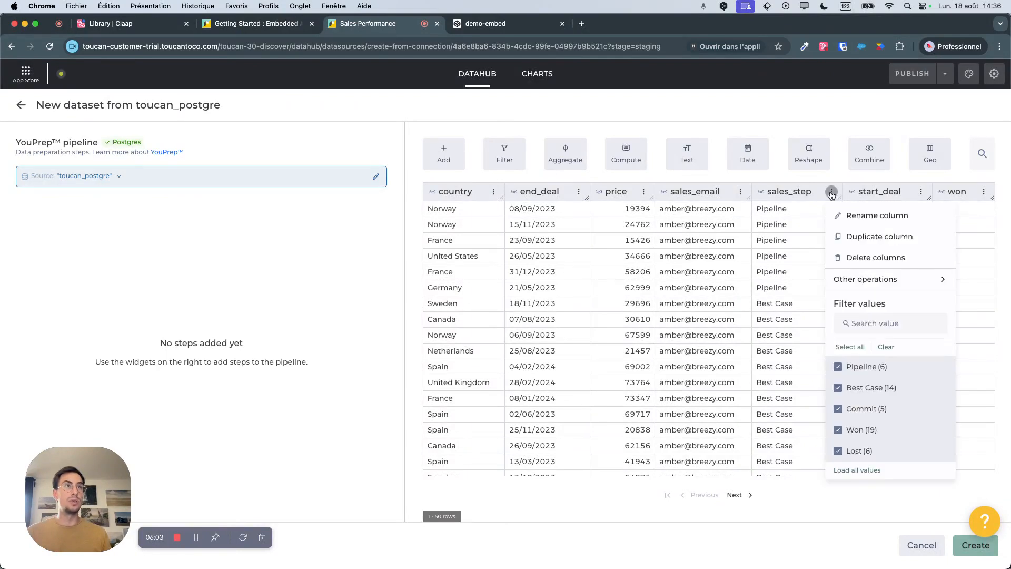
click(838, 451)
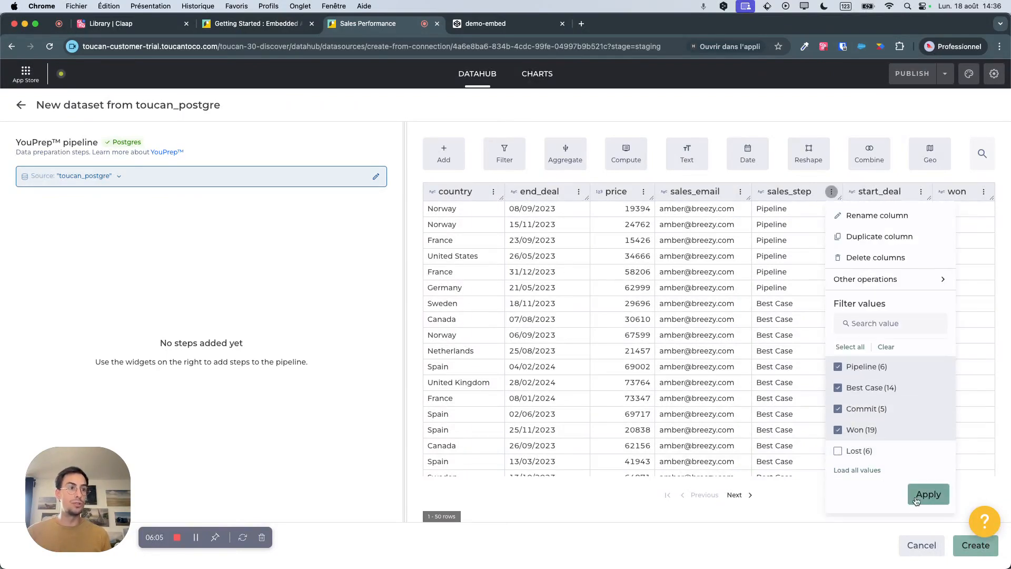
click(929, 495)
click(519, 152)
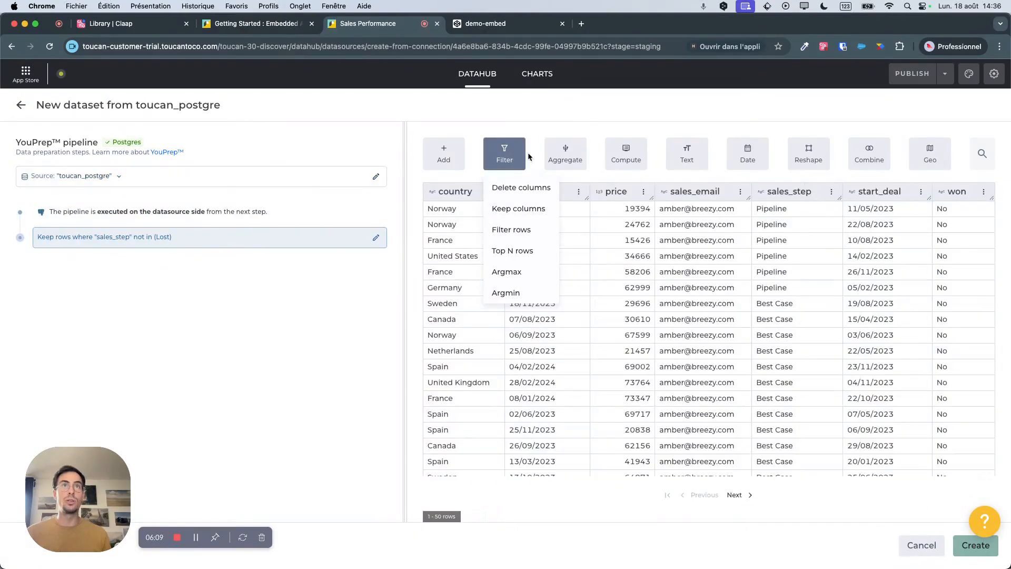
Set up an Aggregate step that groups rows by sales_email and sales_step and sums the price column.
click(562, 157)
click(562, 188)
click(55, 196)
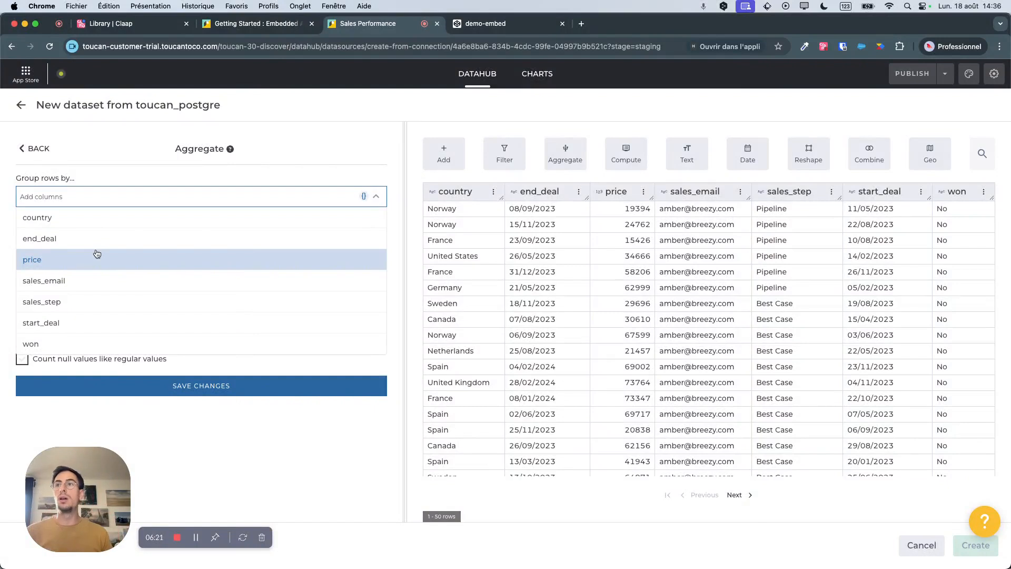
click(80, 284)
click(76, 320)
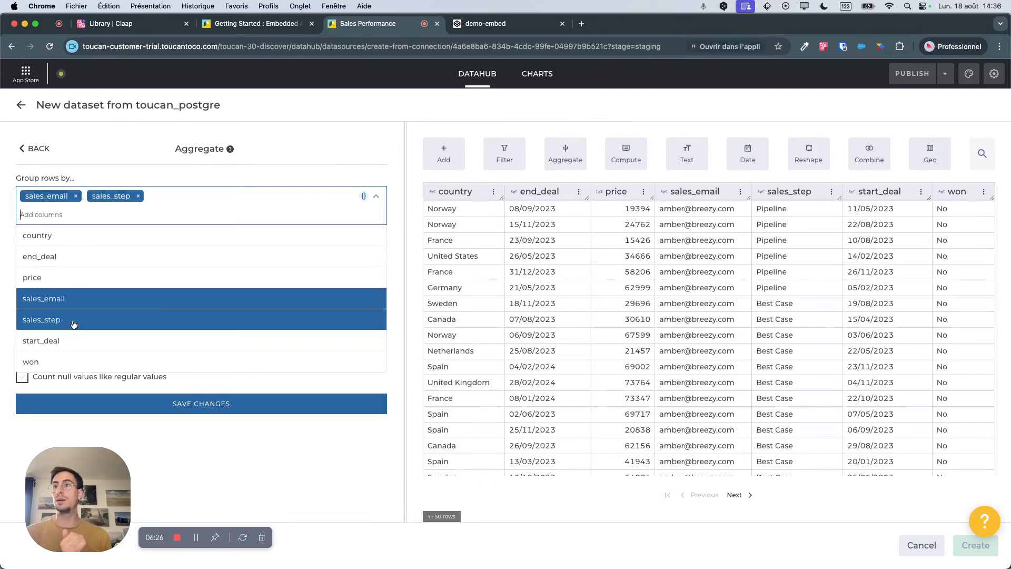
click(210, 387)
click(221, 245)
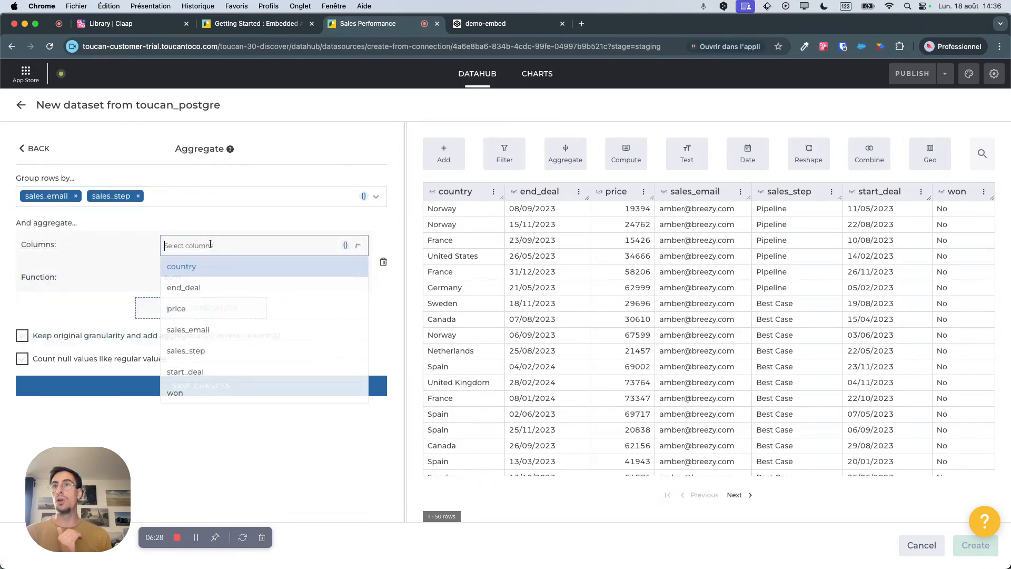
click(198, 376)
click(95, 302)
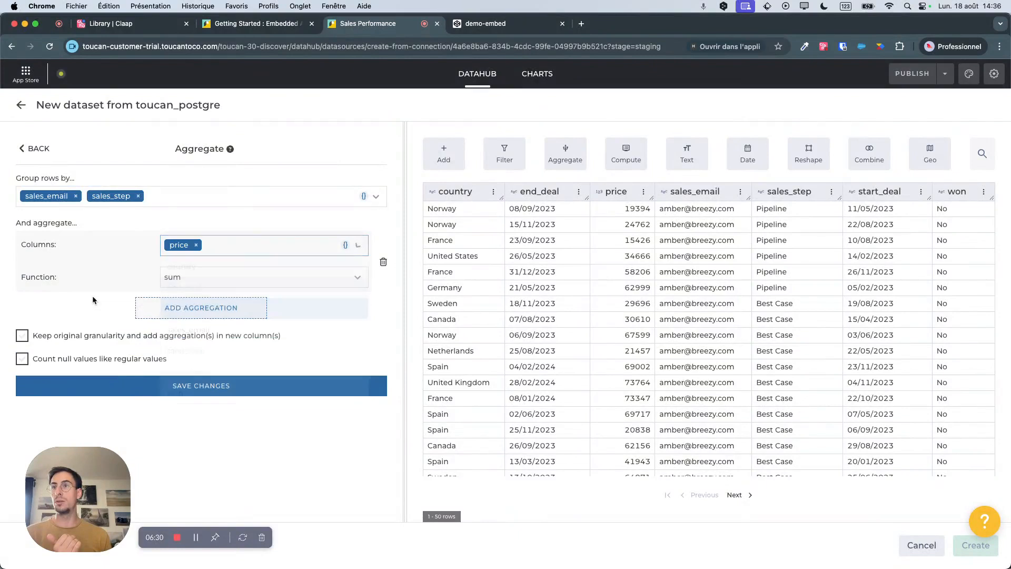
Add a second aggregation with the count function on start_deal and save the Aggregate step.
click(176, 309)
click(189, 341)
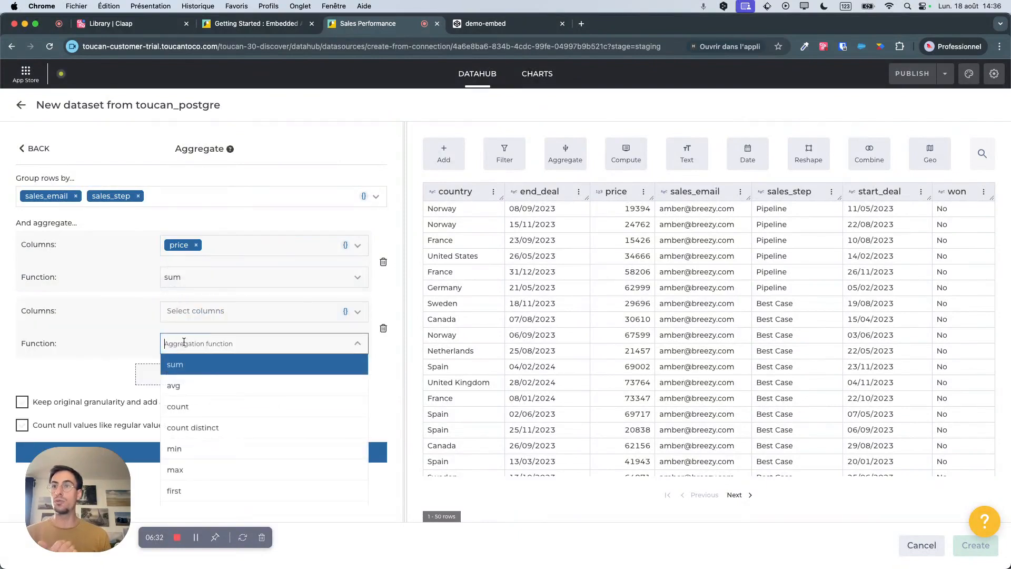
click(183, 409)
click(186, 316)
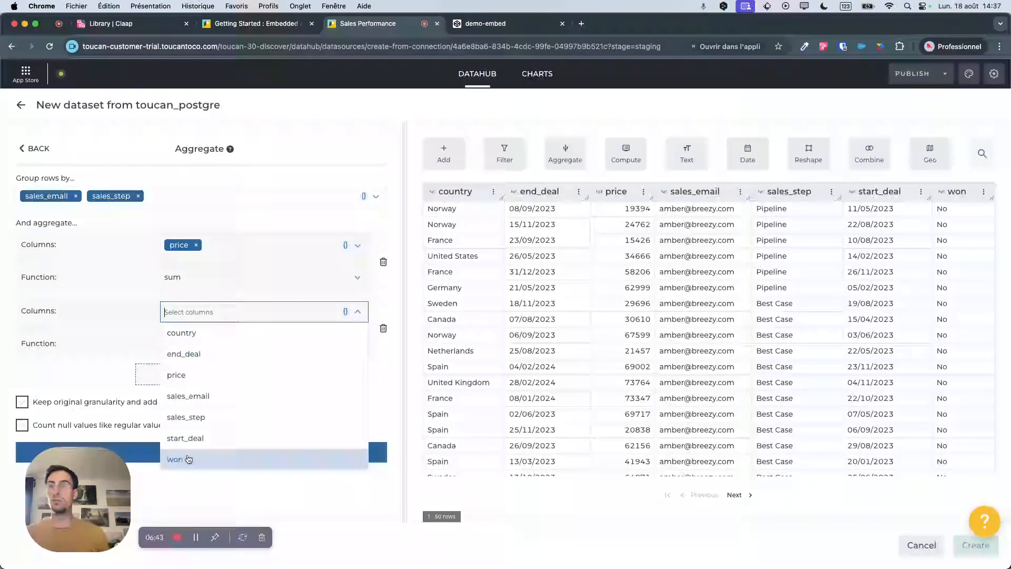
click(187, 438)
click(392, 394)
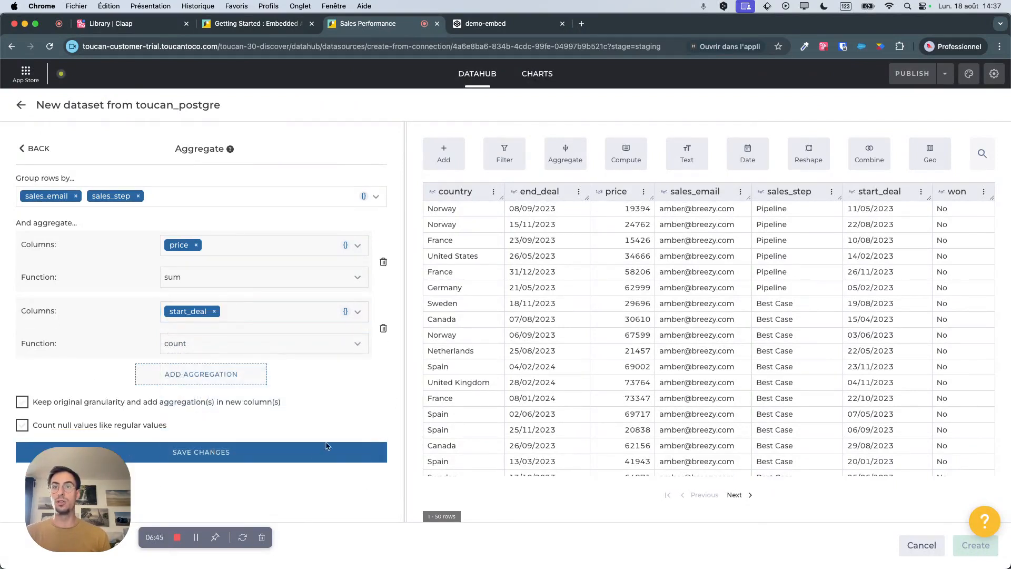
click(307, 453)
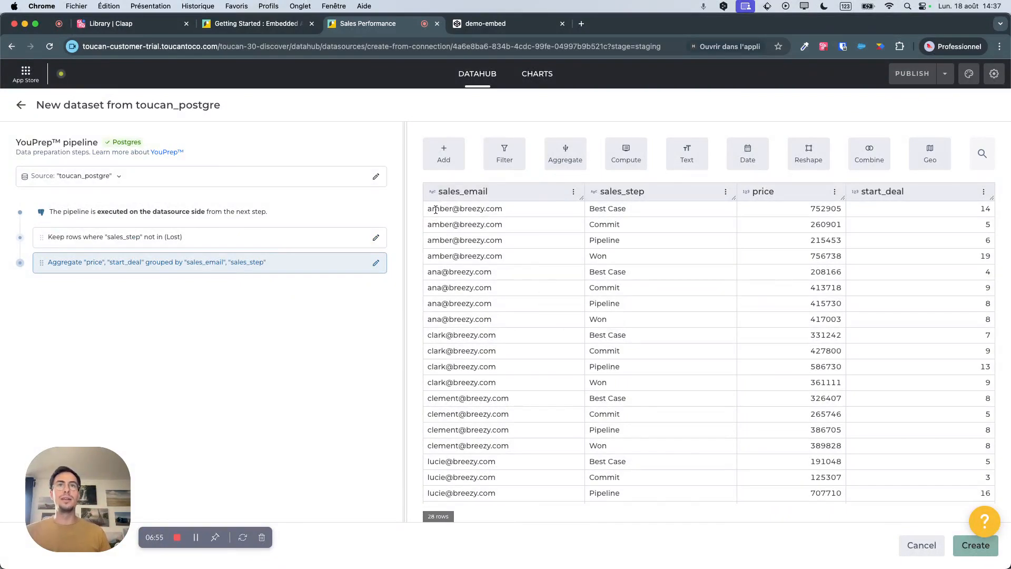
Examine the sales_email, sales_step, price and start_deal values in the first row of the aggregated data.
drag(440, 207, 495, 209)
drag(595, 208, 695, 212)
drag(803, 211, 825, 210)
drag(924, 212, 960, 213)
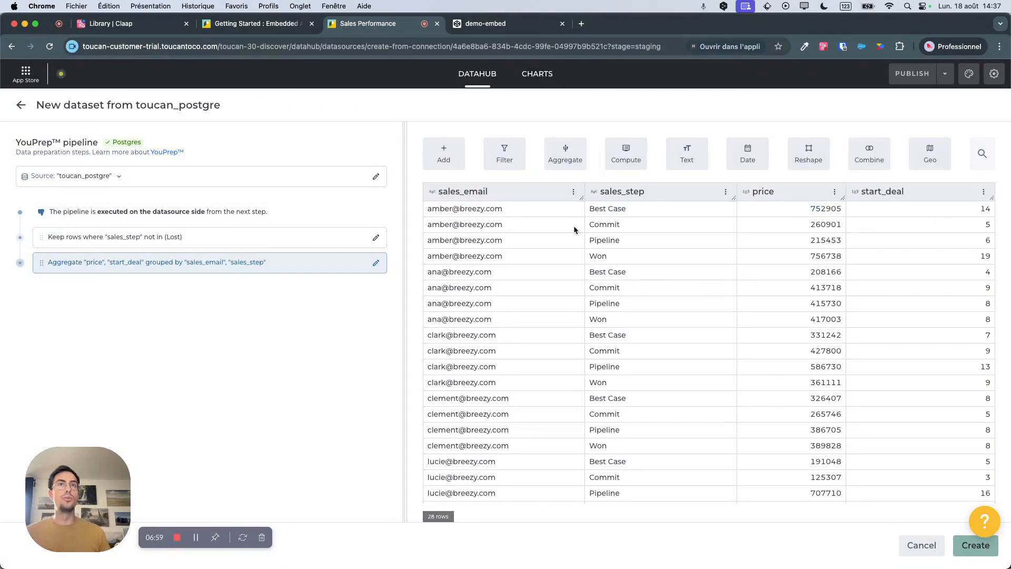
drag(594, 210, 632, 210)
click(873, 204)
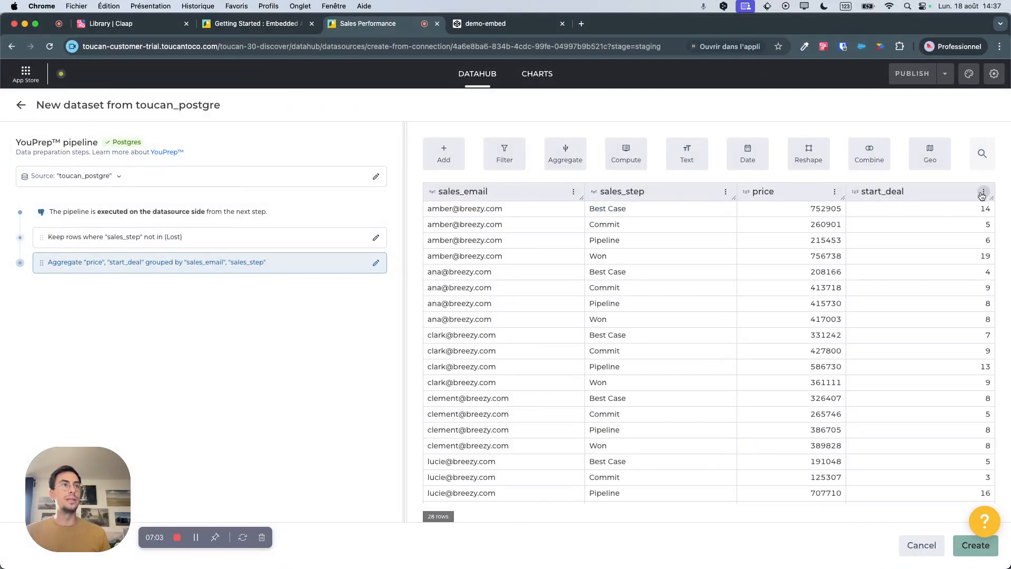
Rename the start_deal column to deals and save the change.
click(983, 192)
click(889, 216)
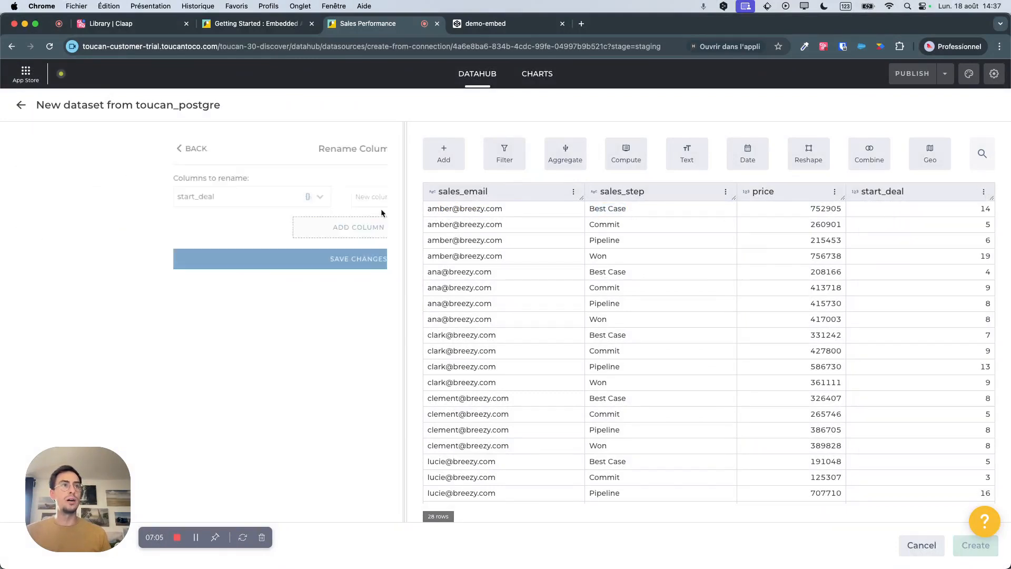
click(225, 194)
text(deals)
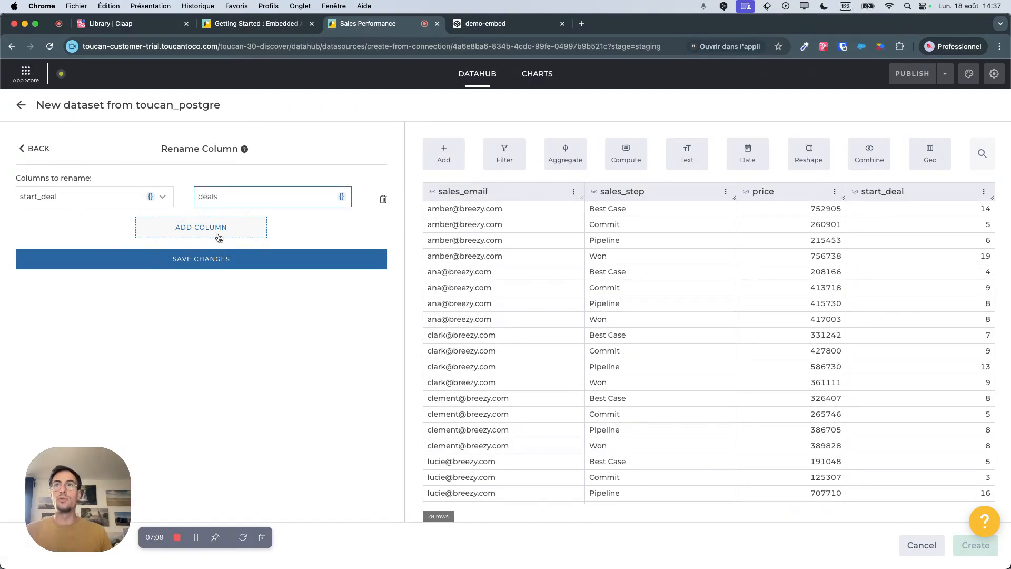
click(207, 266)
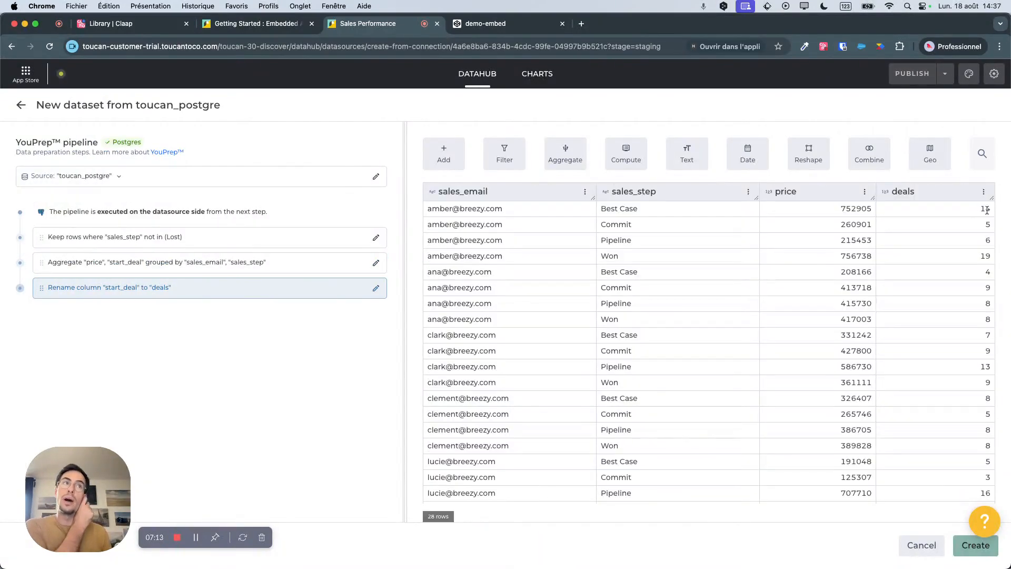
click(446, 164)
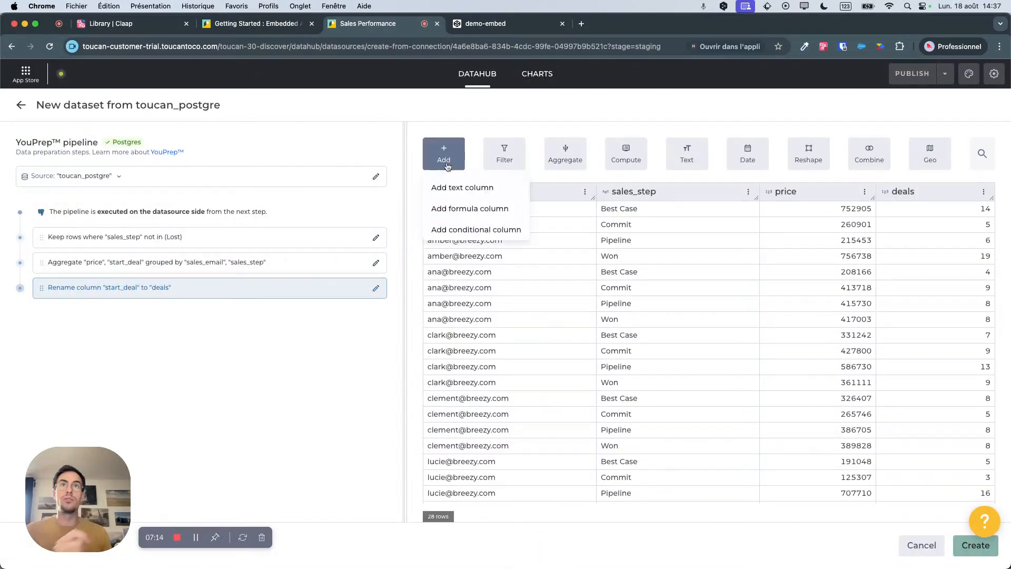
click(468, 231)
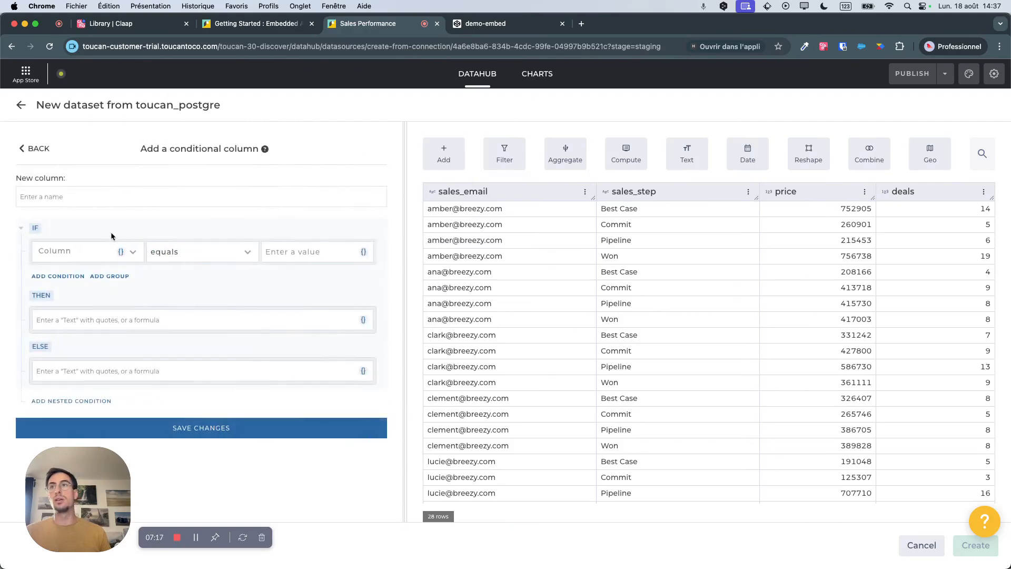
click(59, 278)
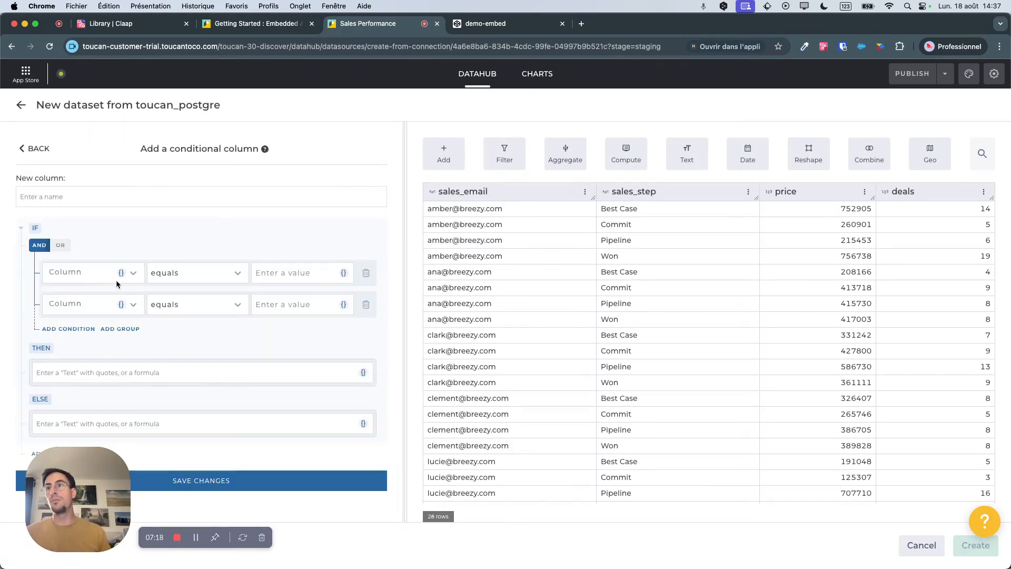
click(87, 273)
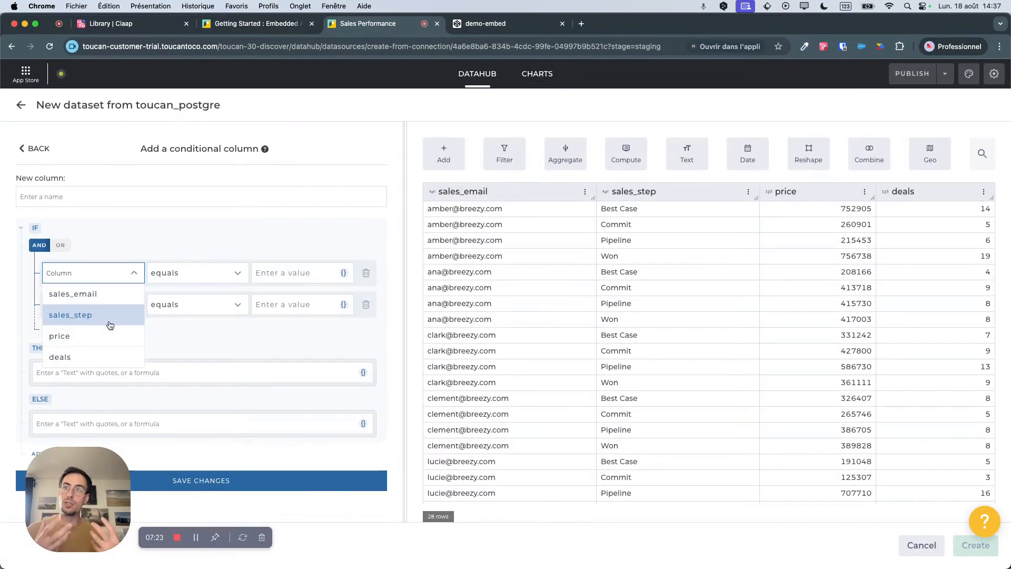
click(89, 245)
click(62, 244)
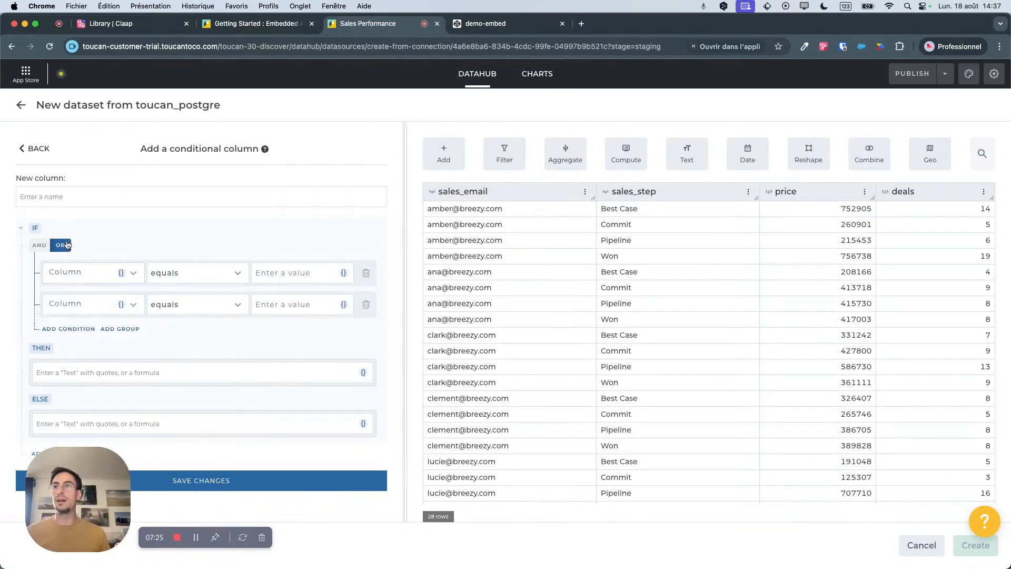
click(207, 273)
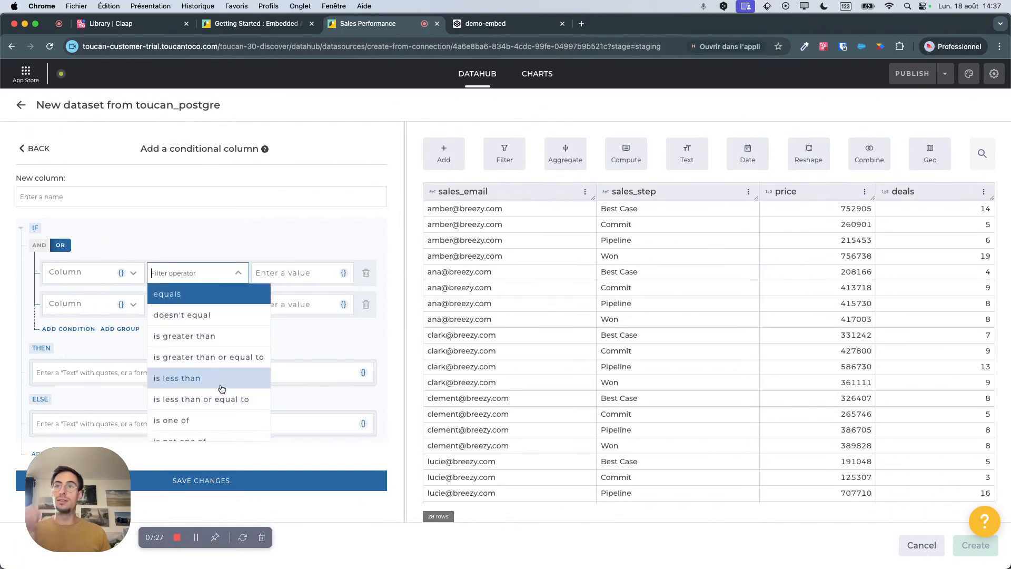
click(29, 148)
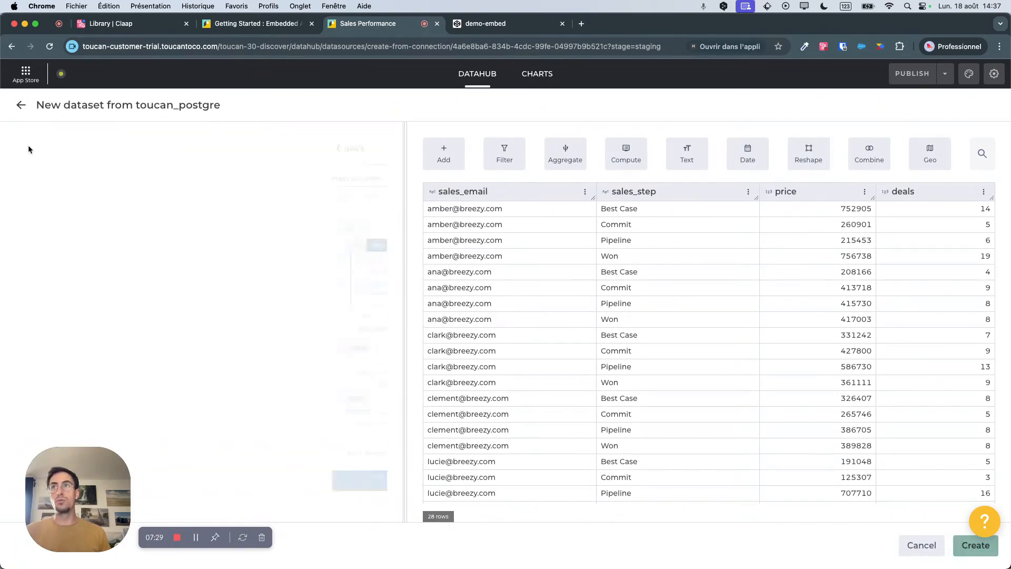
Add a formula column named ratio computed as price/deals and save it to the pipeline.
click(442, 170)
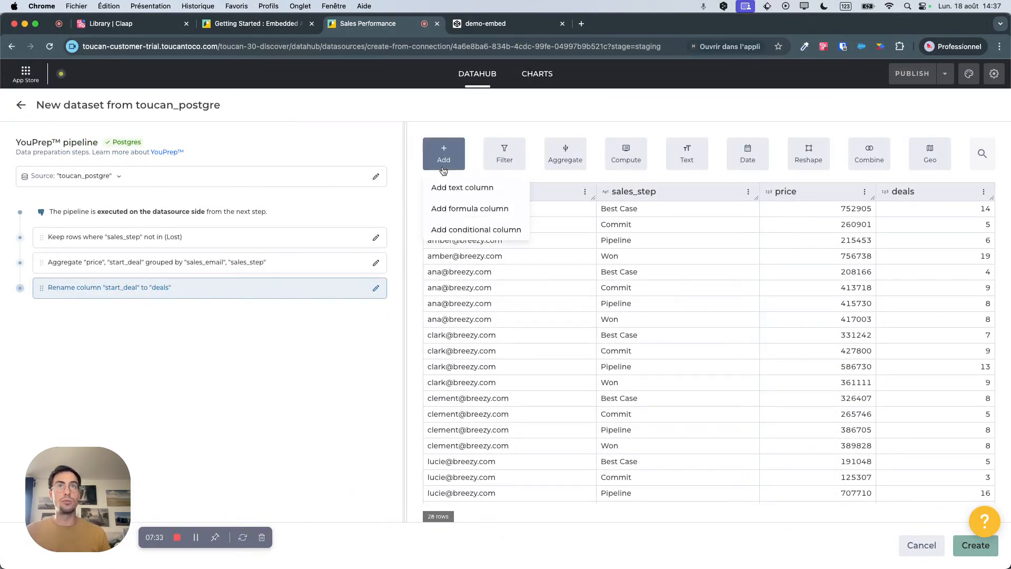
click(463, 209)
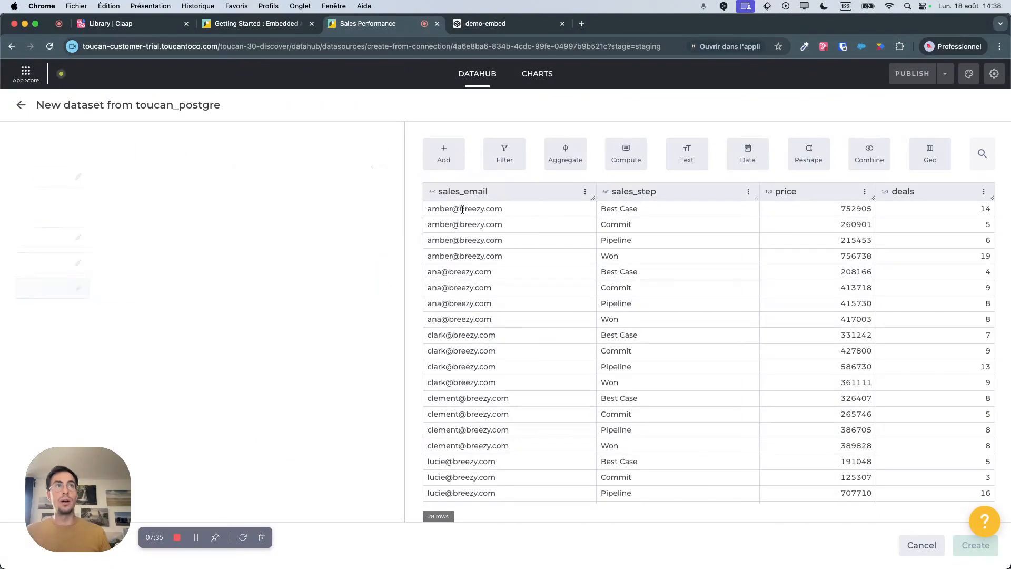
click(25, 246)
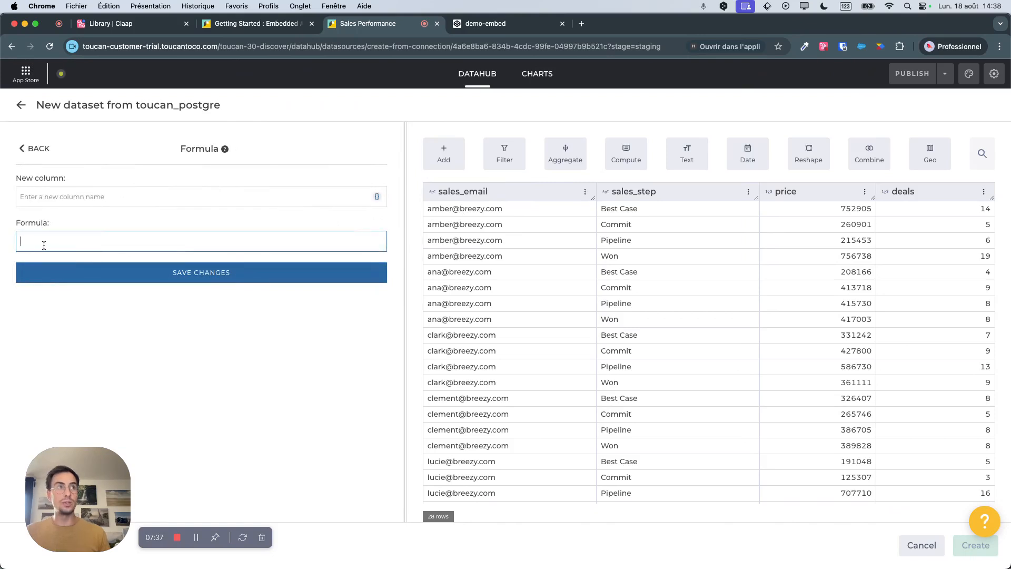
text(price)
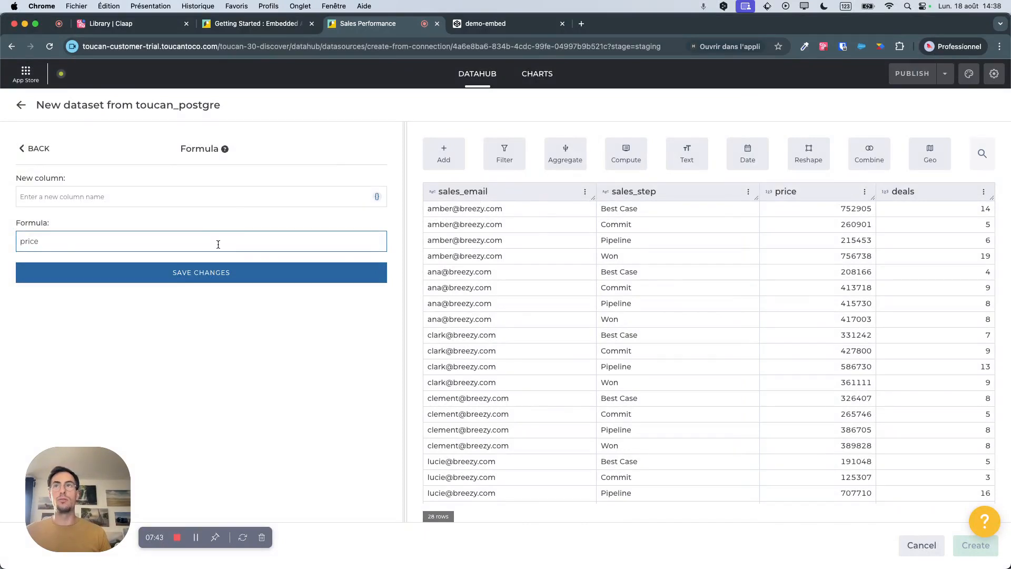
text(/deals)
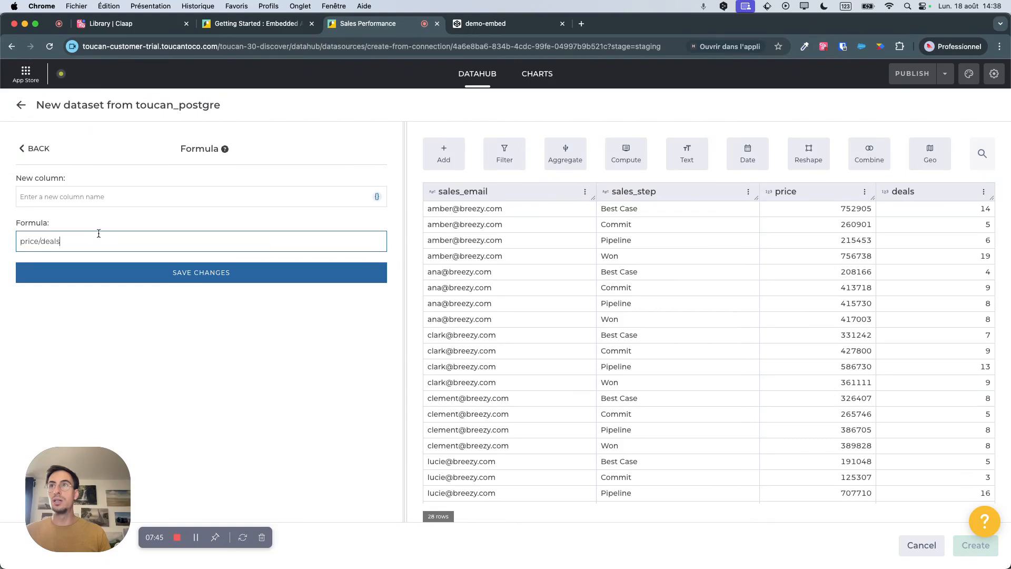
click(92, 198)
text(ratio)
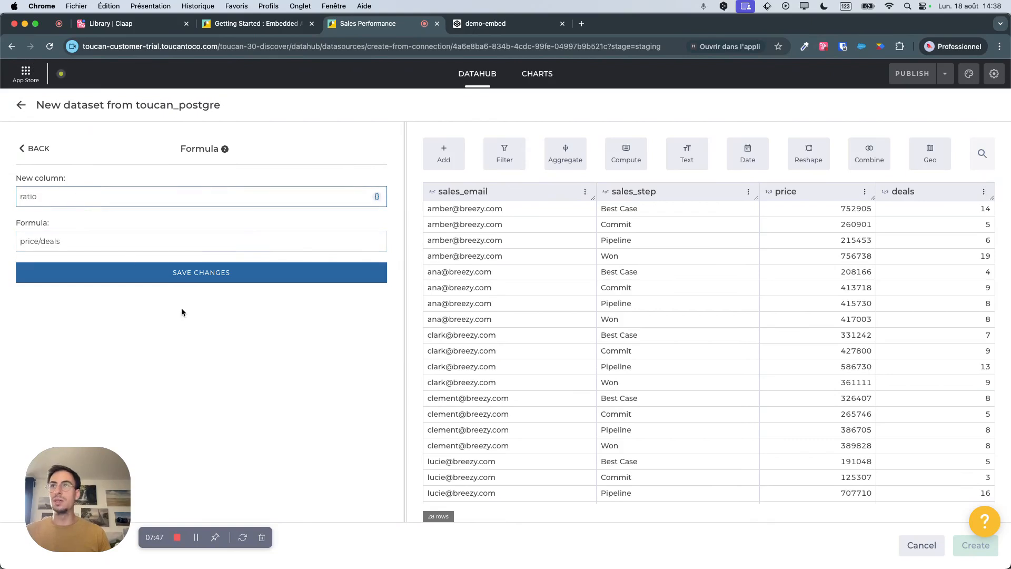
click(221, 274)
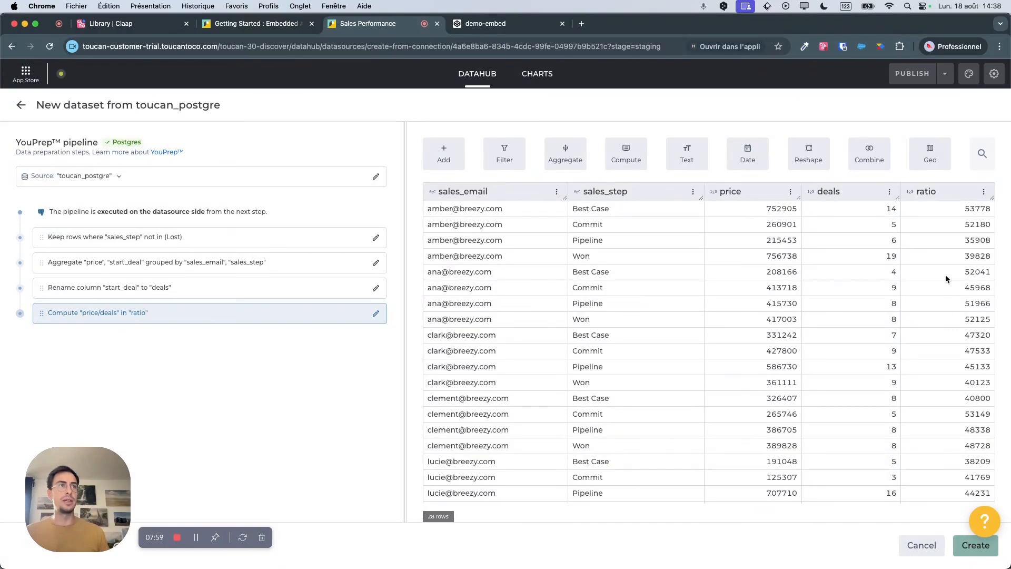
click(873, 154)
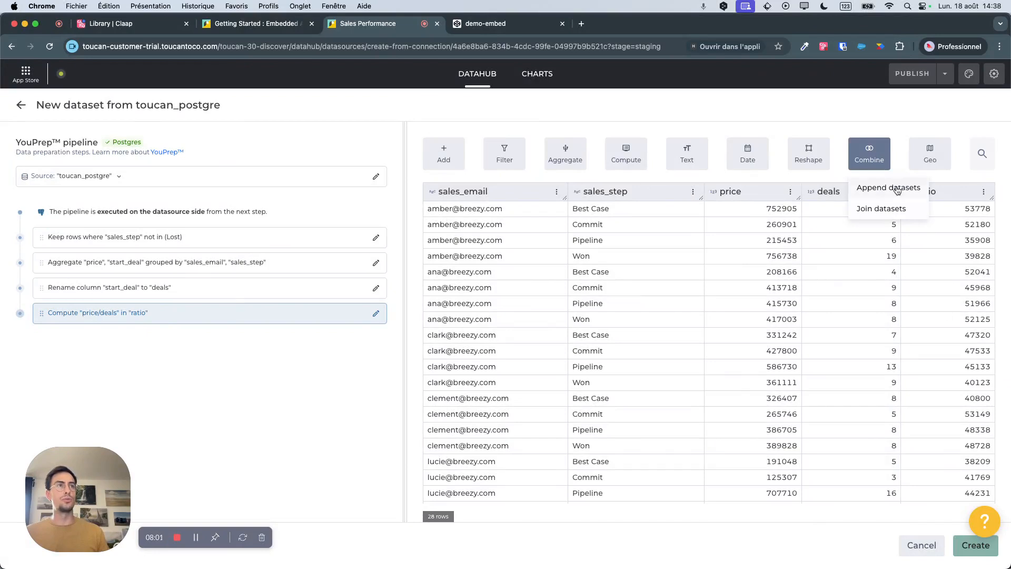
click(742, 160)
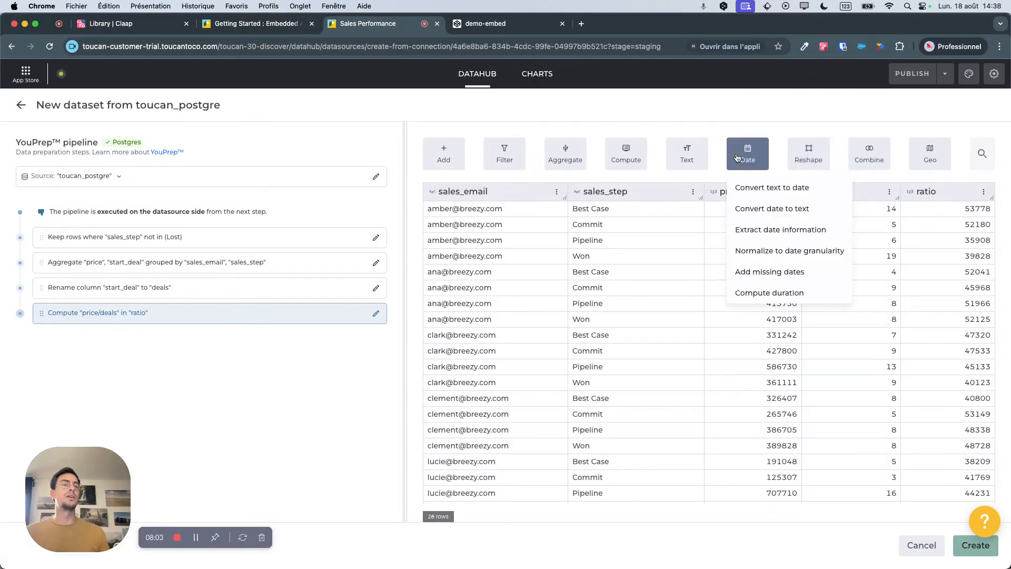
click(807, 155)
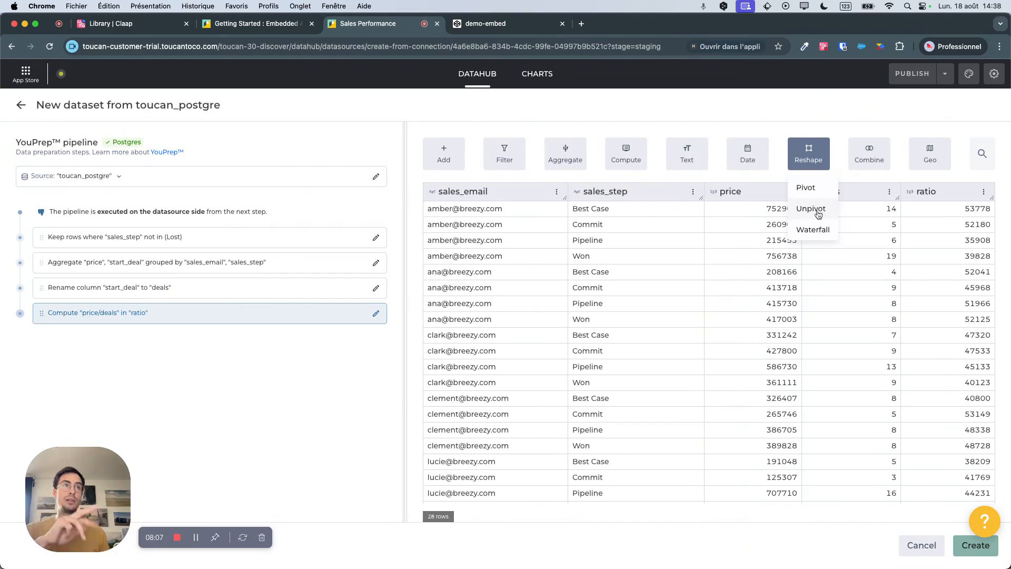
click(907, 230)
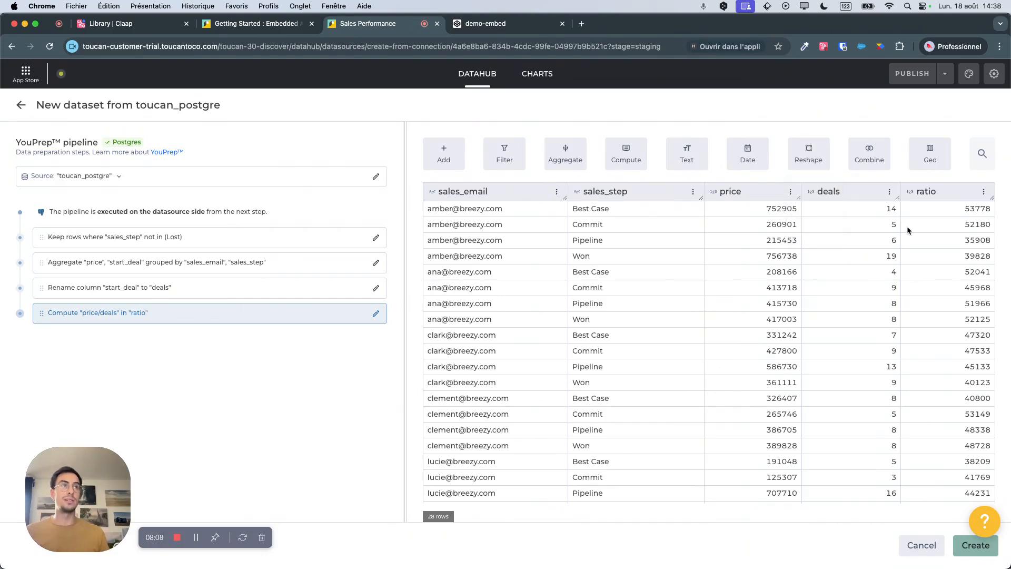
Create the dataset from the pipeline with the name live_dataset, set it to Data requested live, and save it.
click(975, 544)
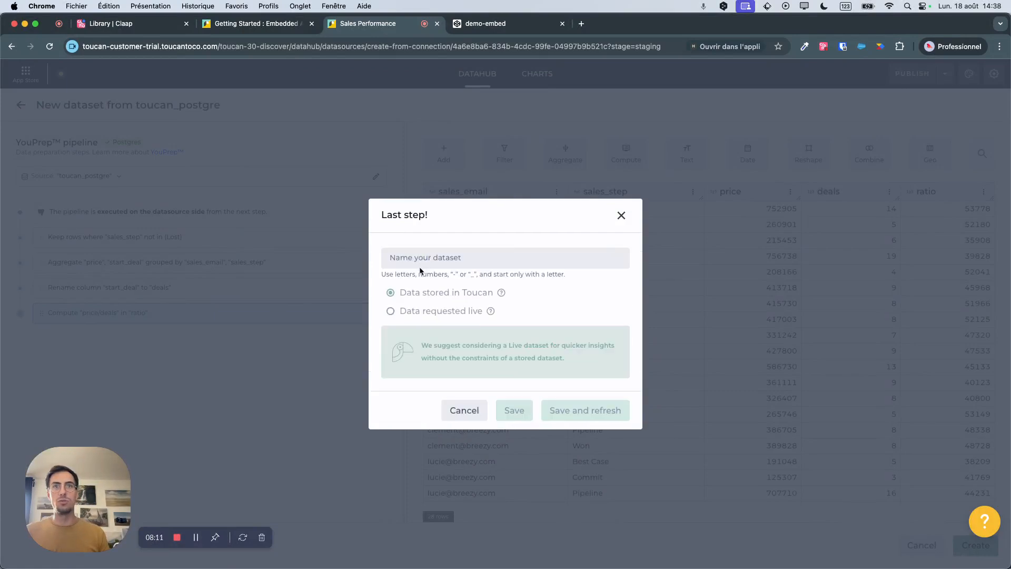
click(391, 258)
text(live_dataset)
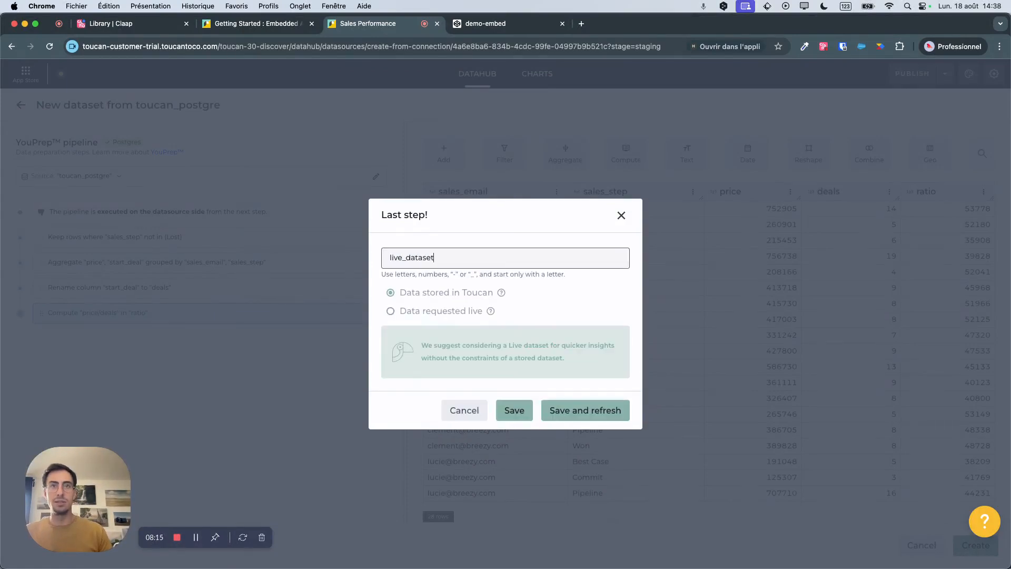
click(411, 296)
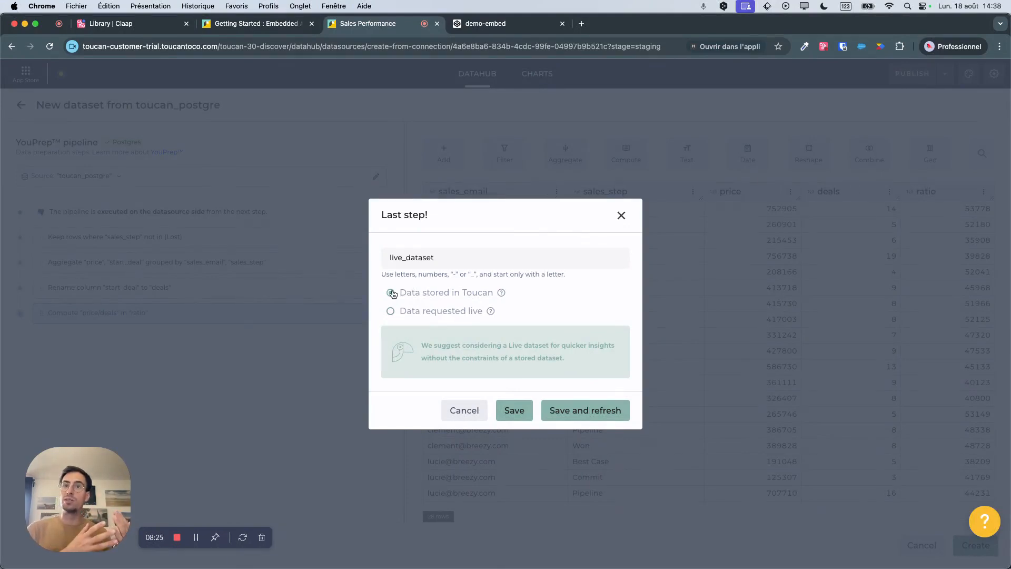
click(391, 311)
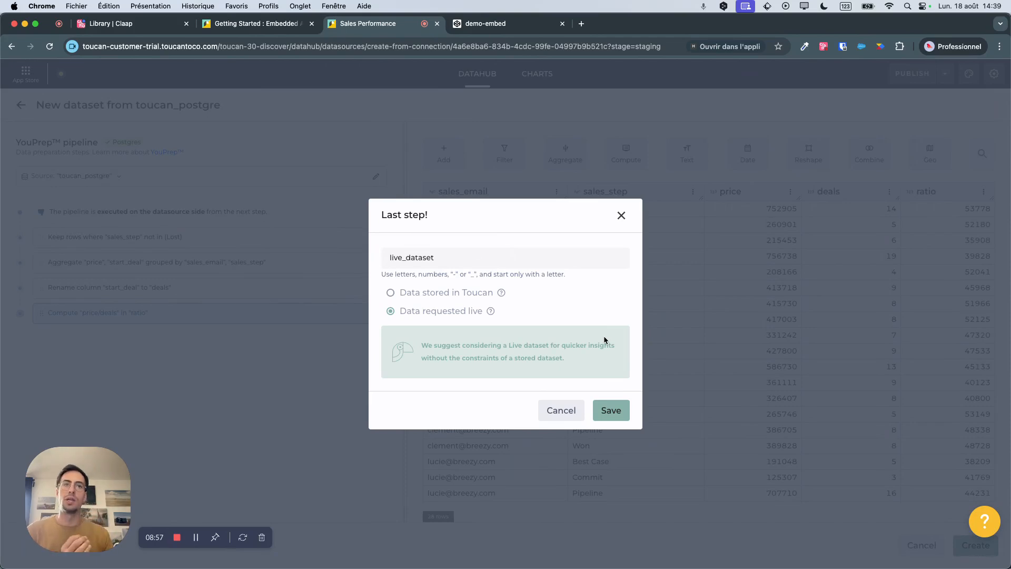
click(617, 414)
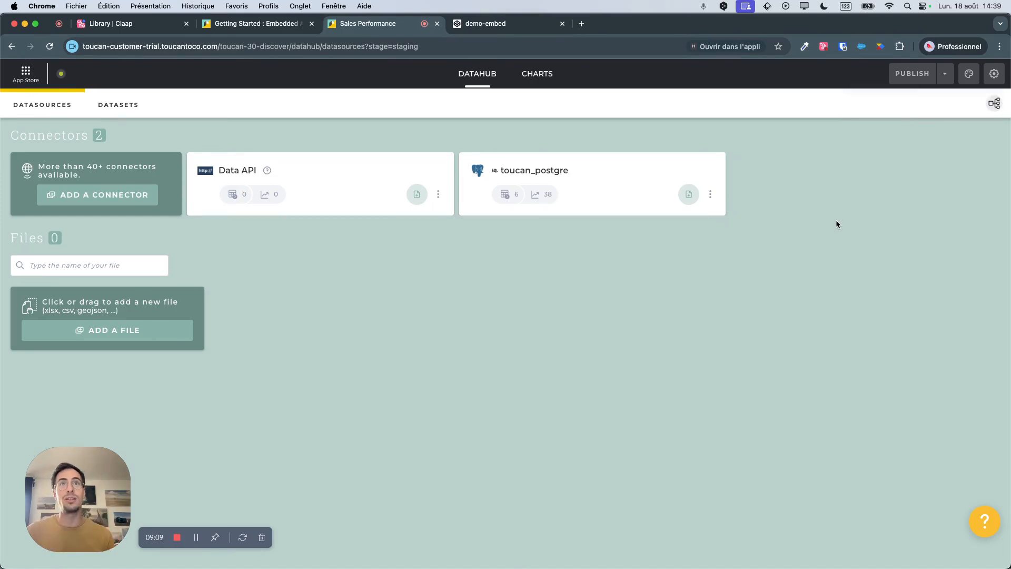
Preview live_dataset from the list of datasets and view the tags available for it.
click(112, 111)
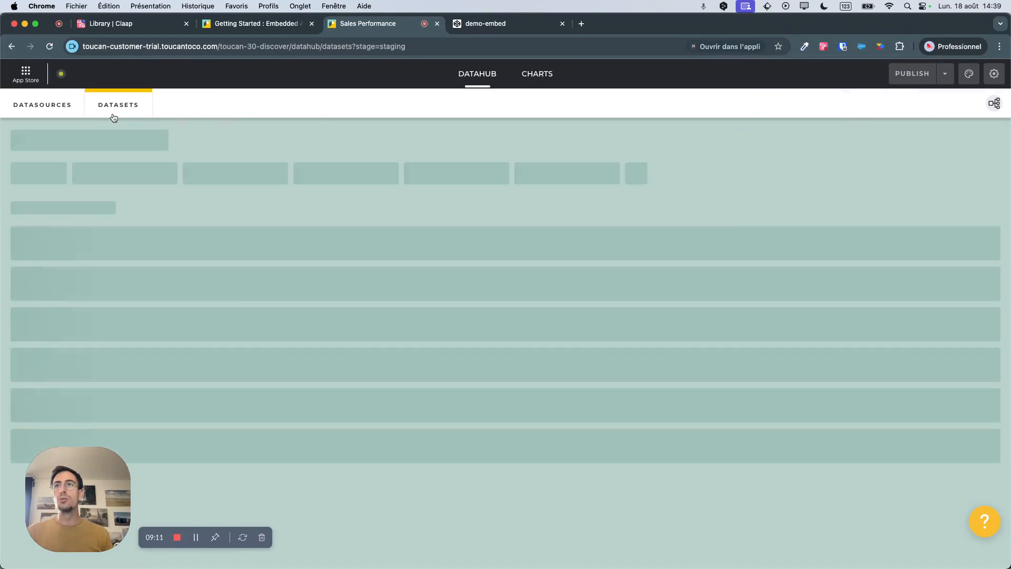
drag(37, 318, 87, 316)
click(112, 319)
click(100, 318)
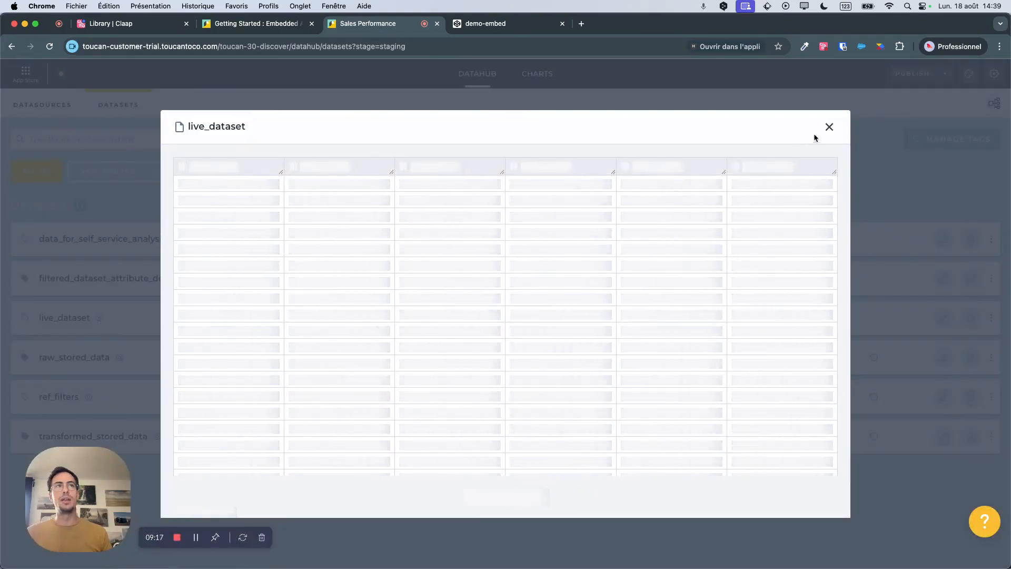
click(829, 127)
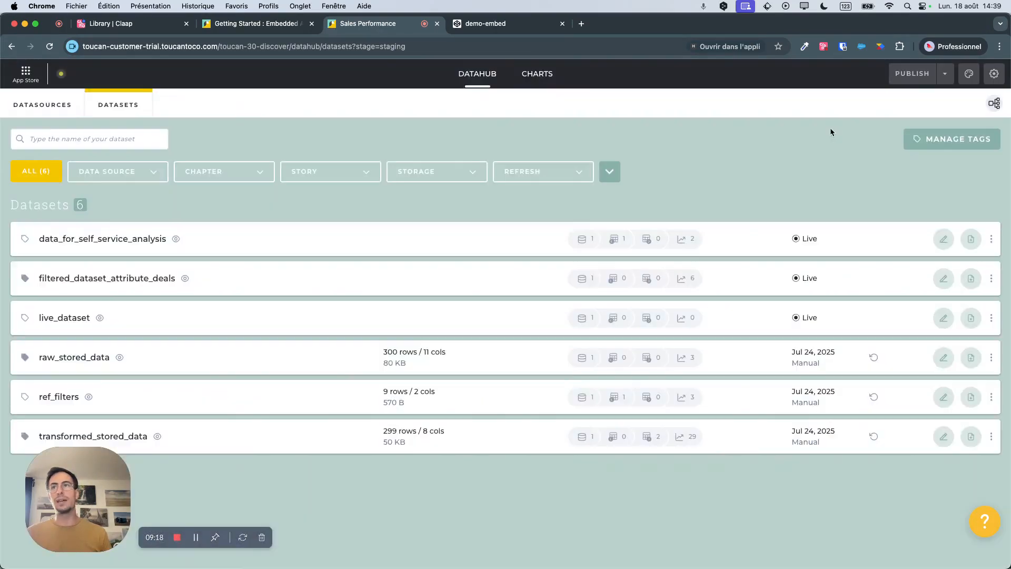
click(25, 317)
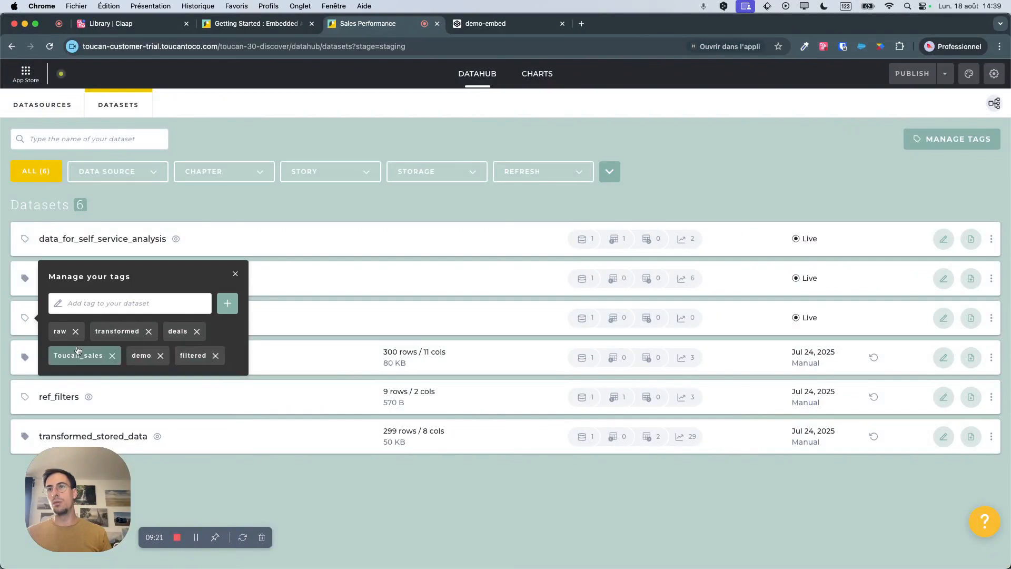
click(375, 308)
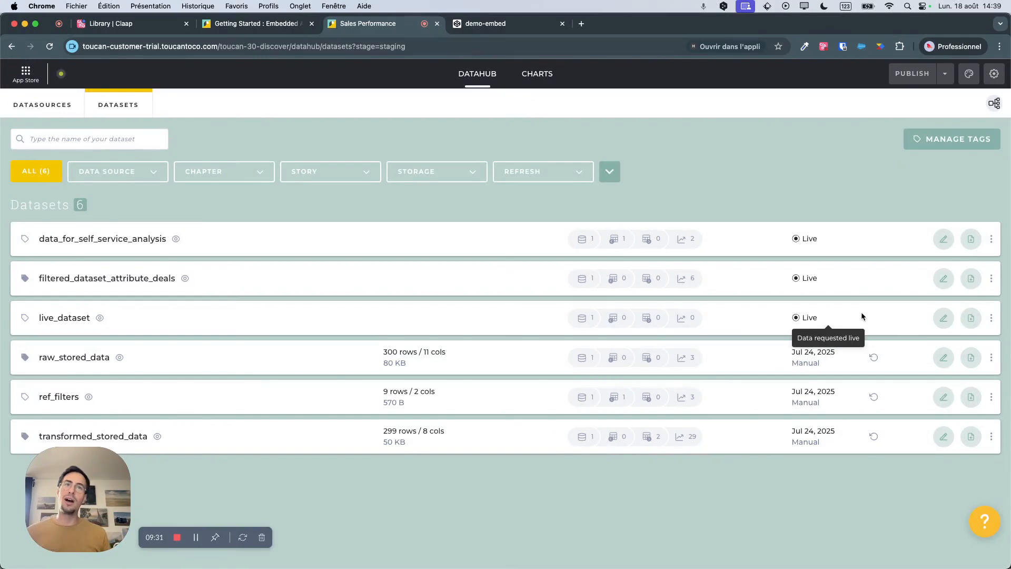
Add a chapter named Demo to the Sales Performance charts and start a new story in it.
click(538, 77)
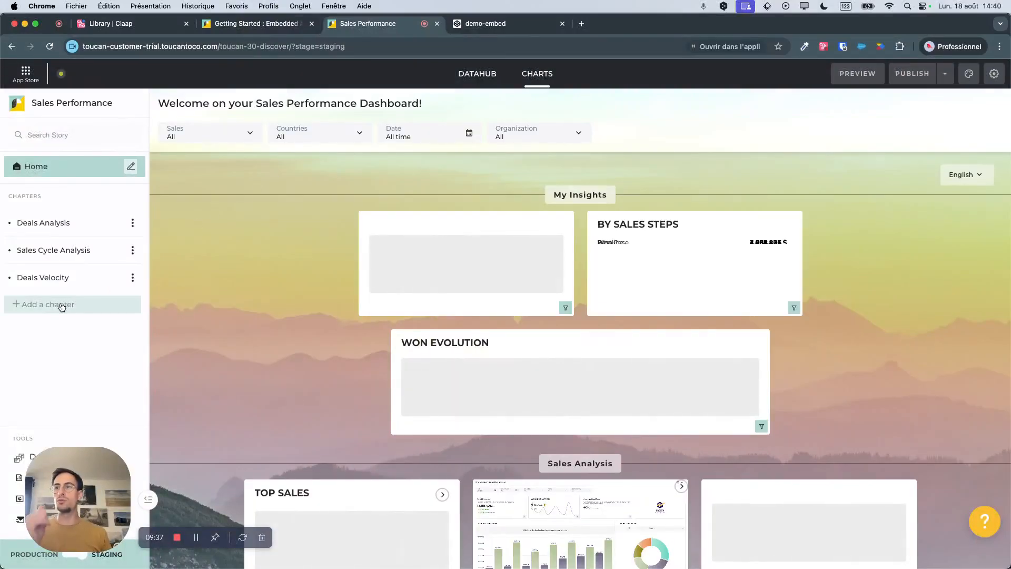
click(62, 306)
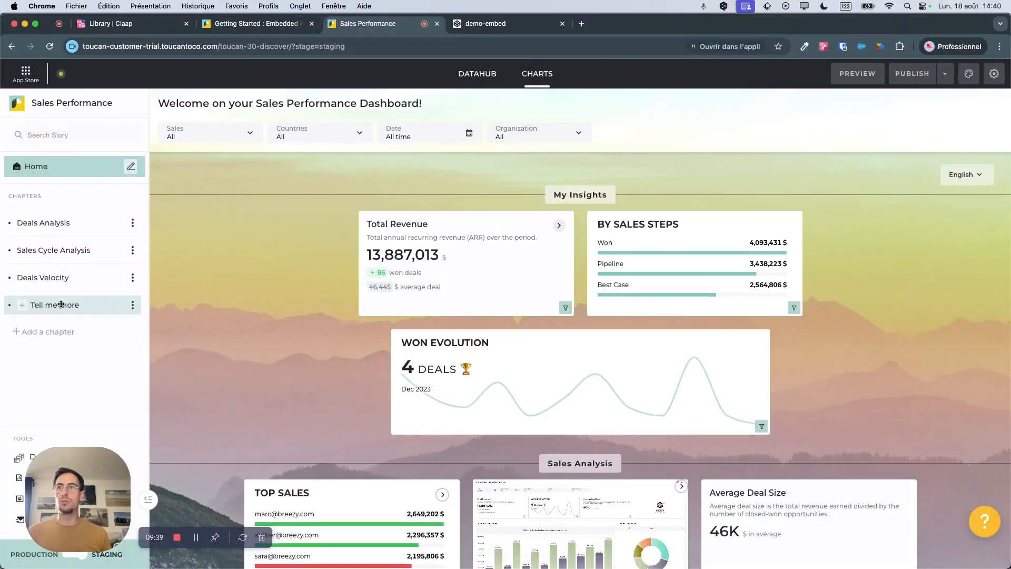
click(133, 305)
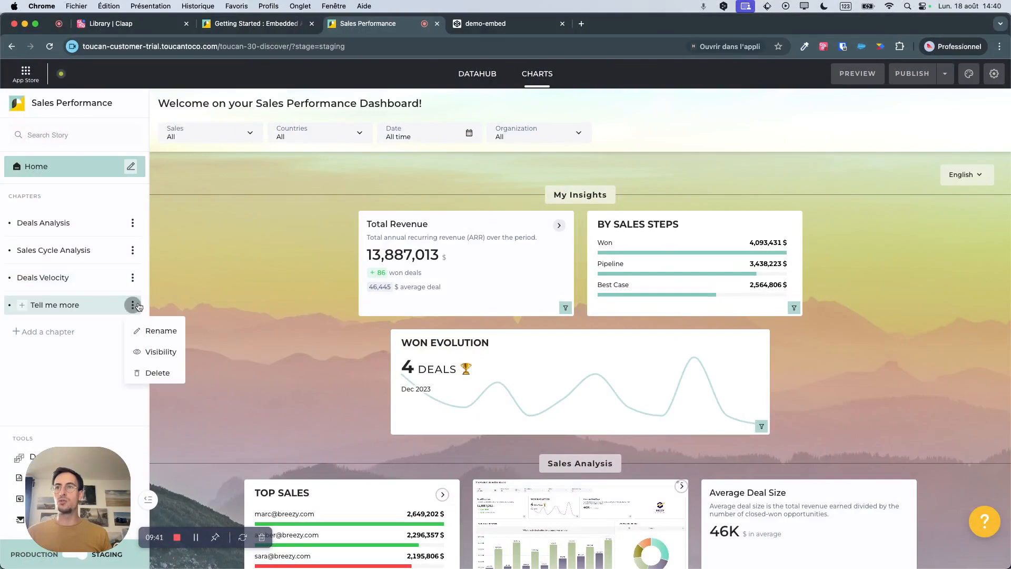
click(155, 331)
key(super+BackSpace)
text(Demo)
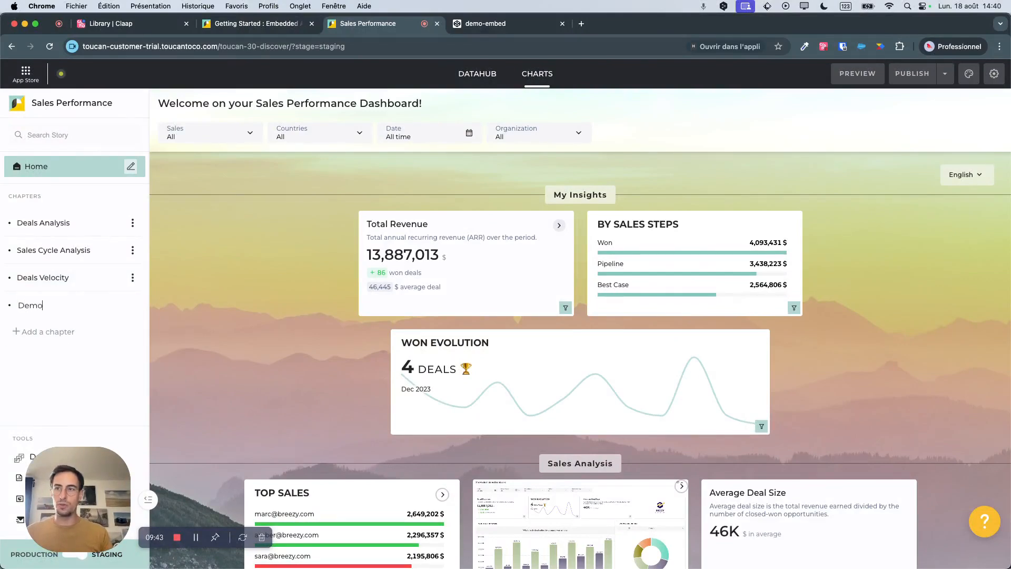
click(84, 306)
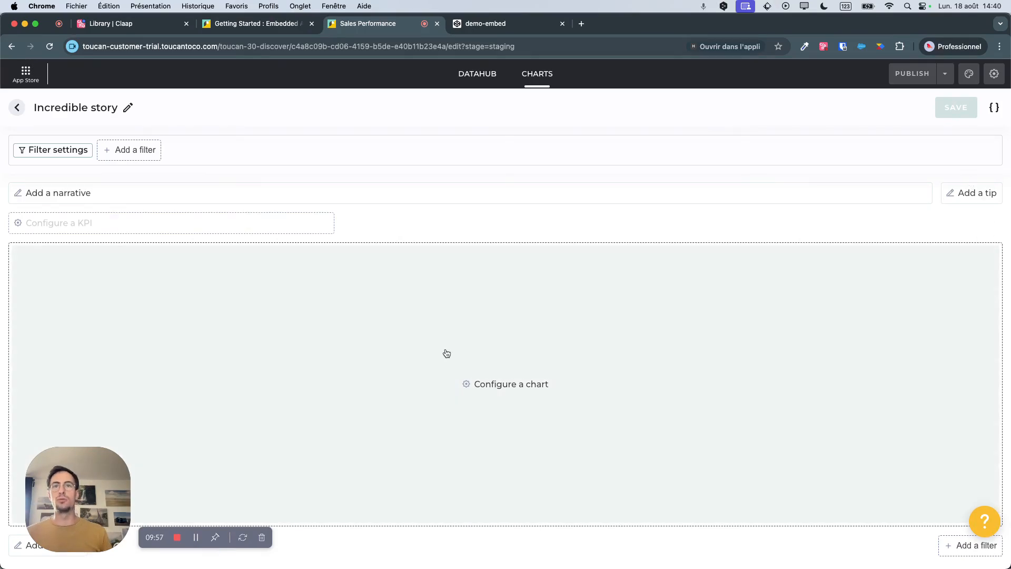
Start configuring a chart in the story and select live_dataset as its dataset.
right_click(463, 375)
click(447, 369)
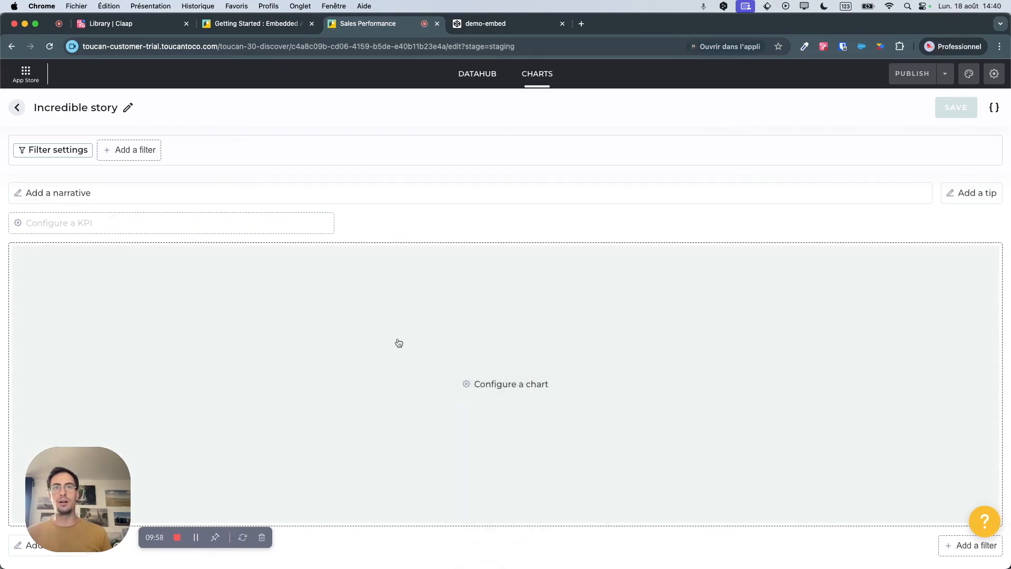
click(456, 379)
click(207, 263)
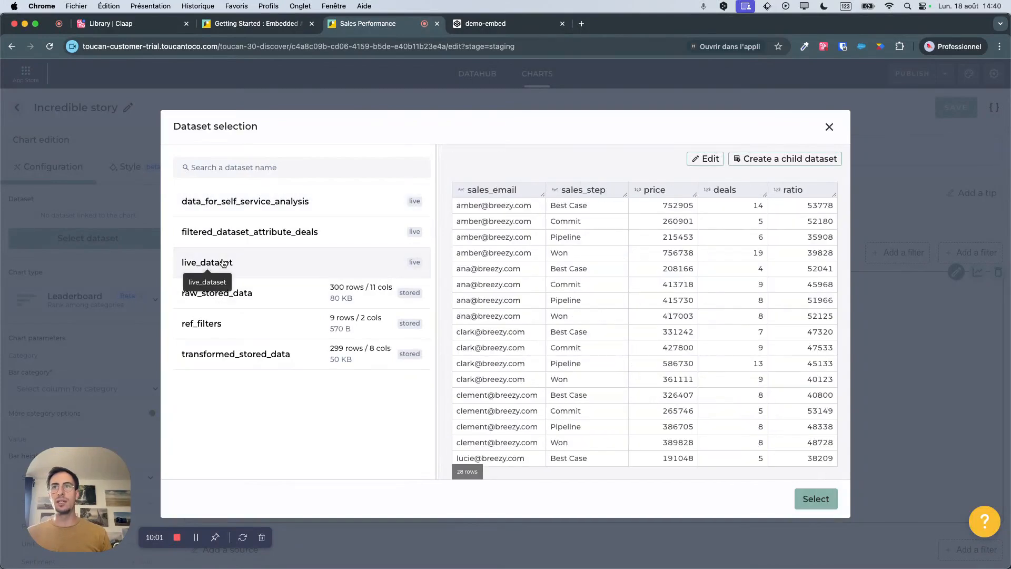
click(815, 499)
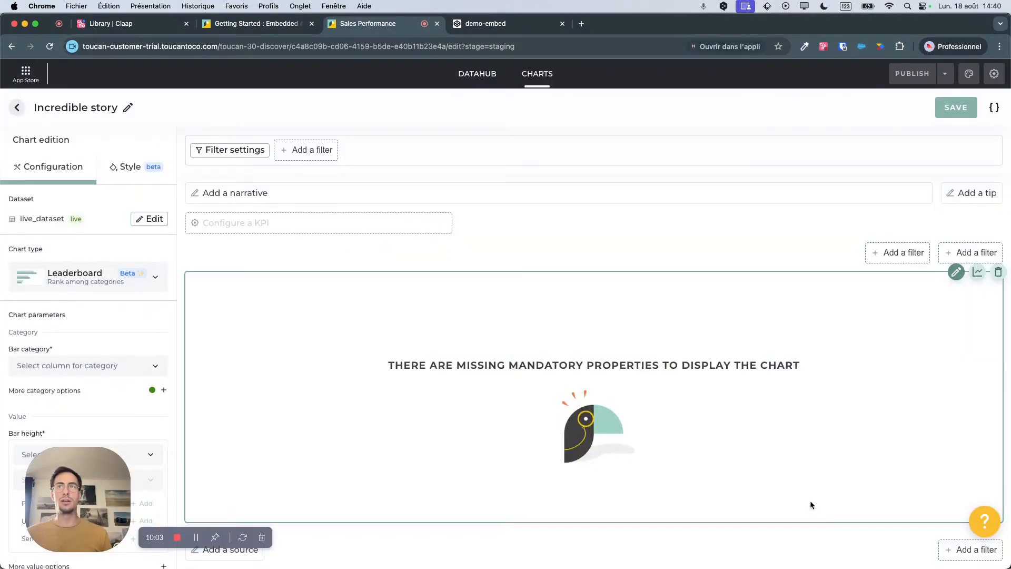
Change the chart type to Barchart with sales_step as the bar category and price as the bar height.
click(69, 273)
click(71, 401)
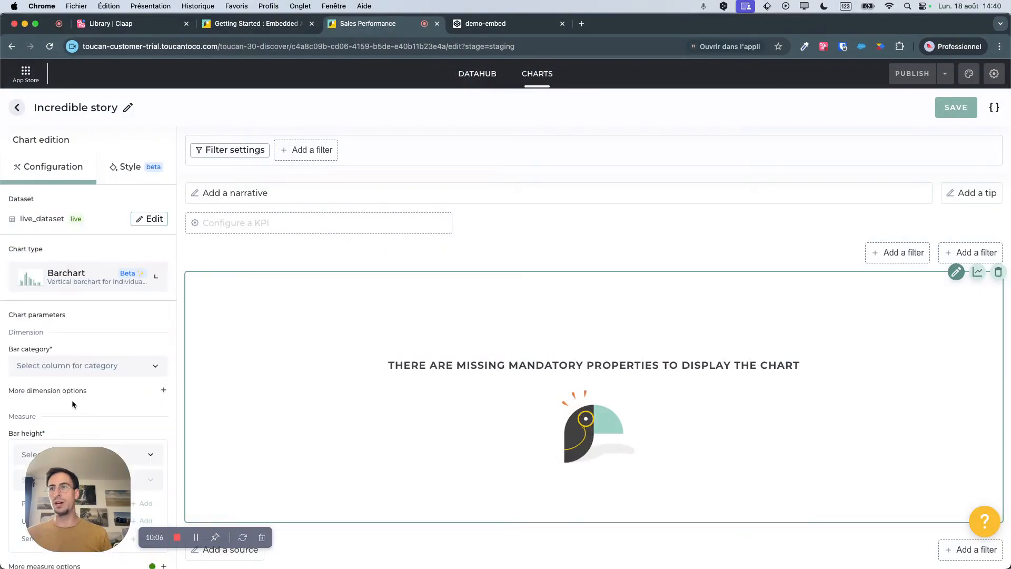
click(52, 375)
drag(80, 480, 58, 149)
scroll(84, 452, down, 1)
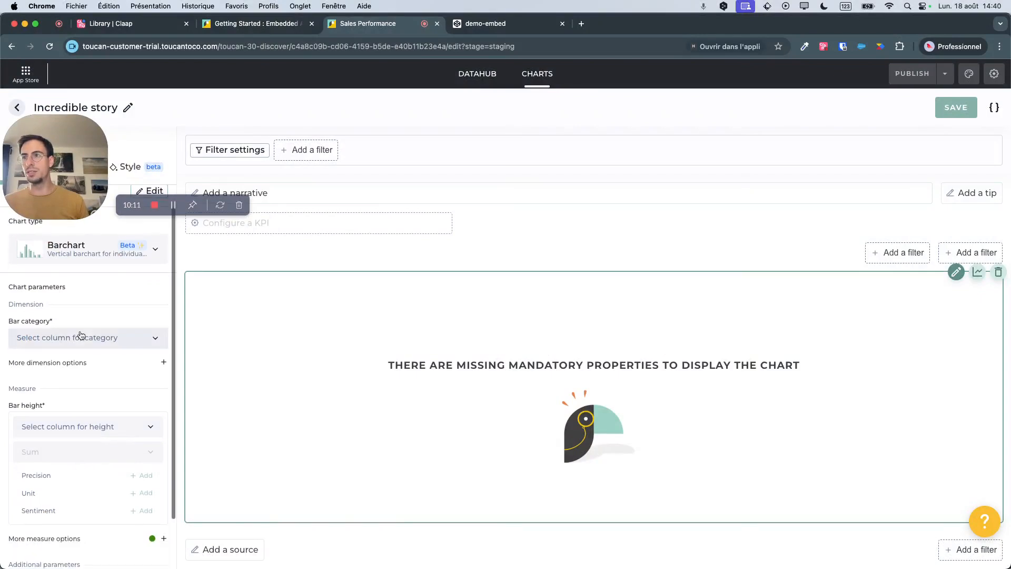
click(63, 342)
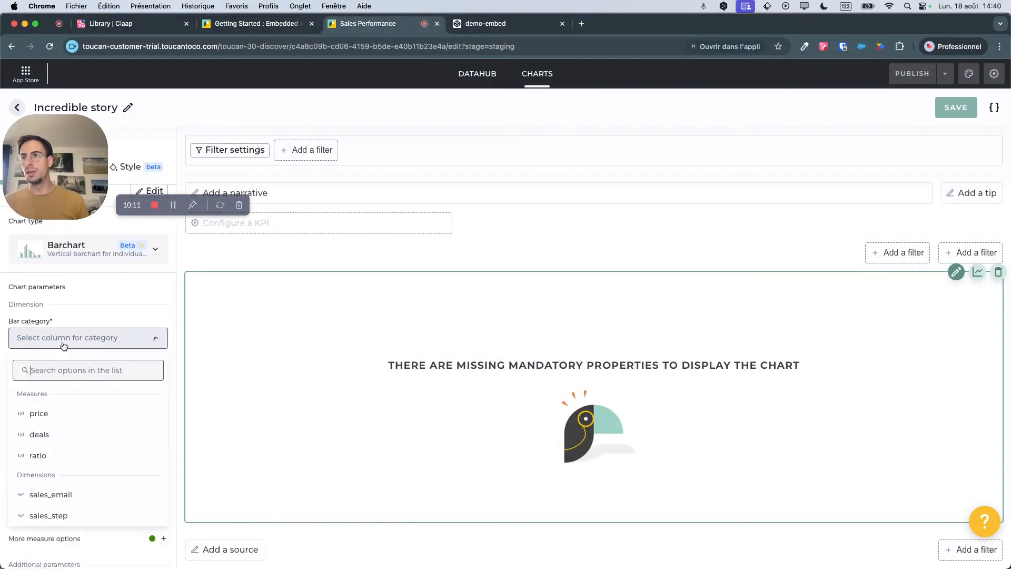
click(58, 518)
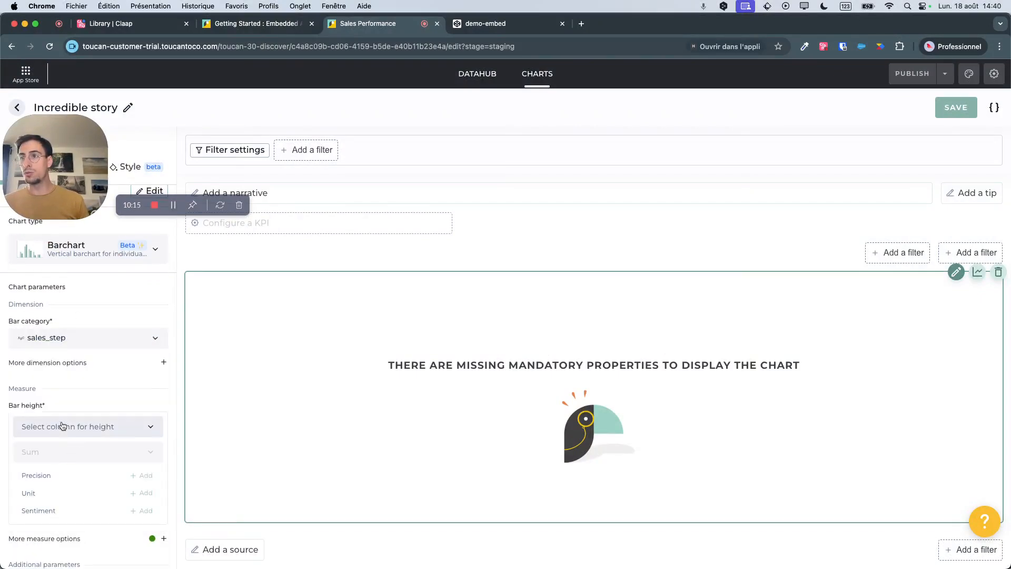
click(63, 426)
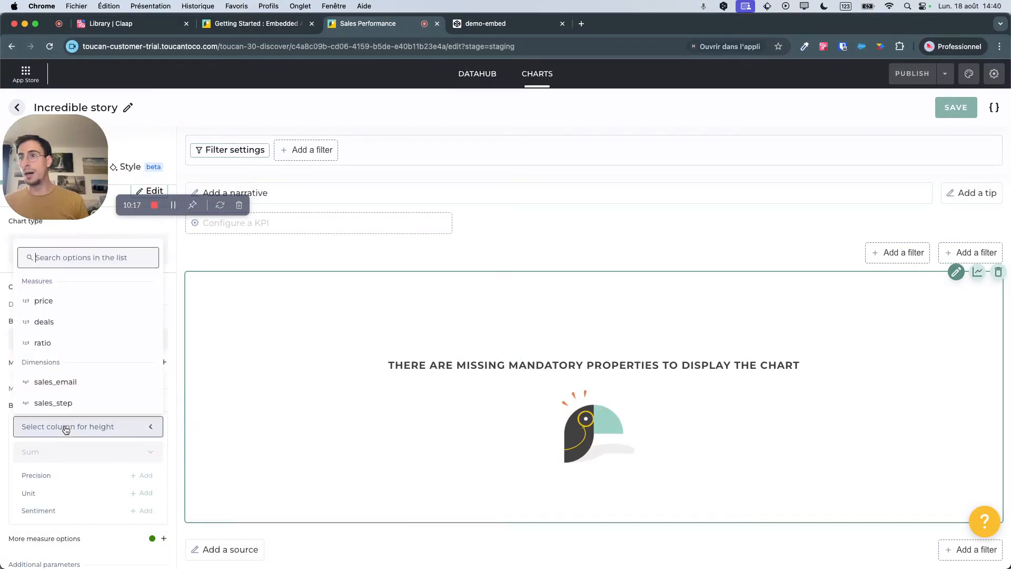
click(45, 298)
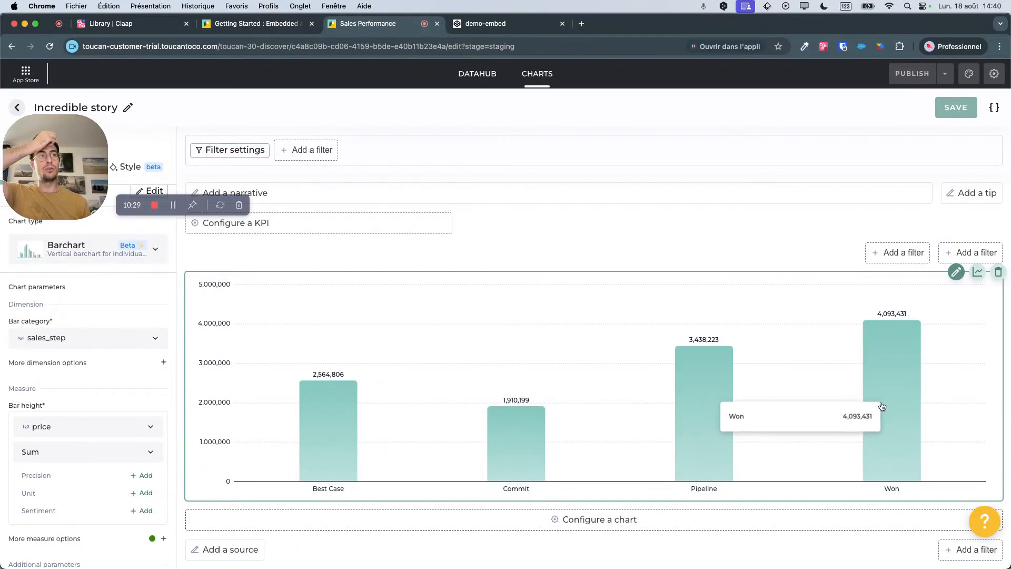
Turn on Order bars in the dimension options and order the bars by the price column.
scroll(53, 453, down, 1)
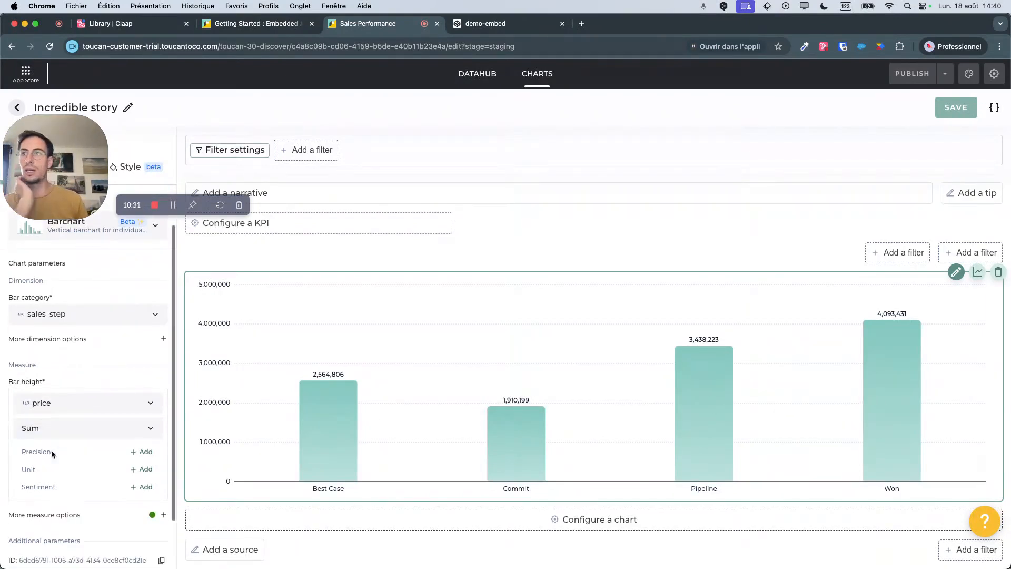
click(55, 339)
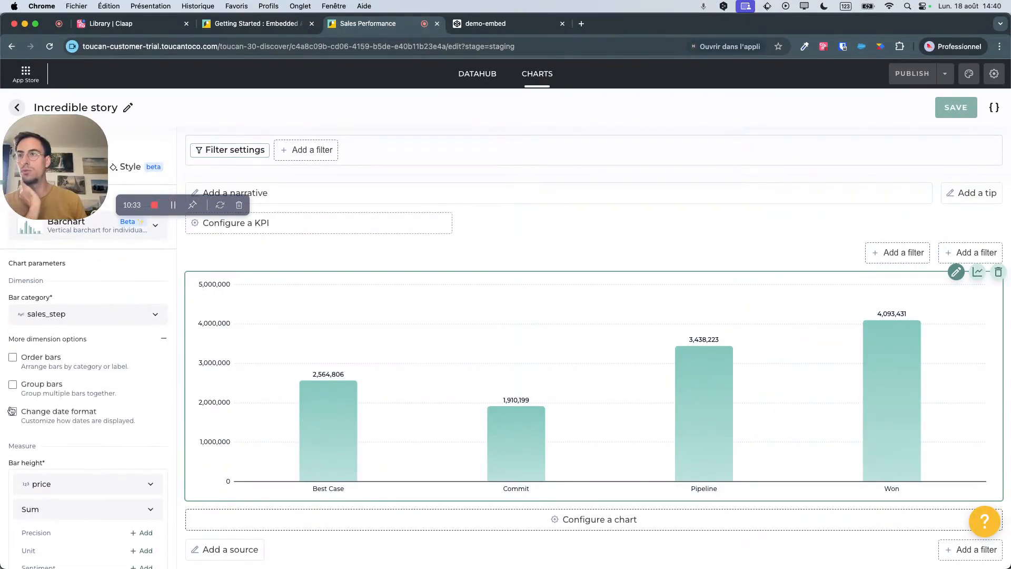
click(33, 360)
click(94, 405)
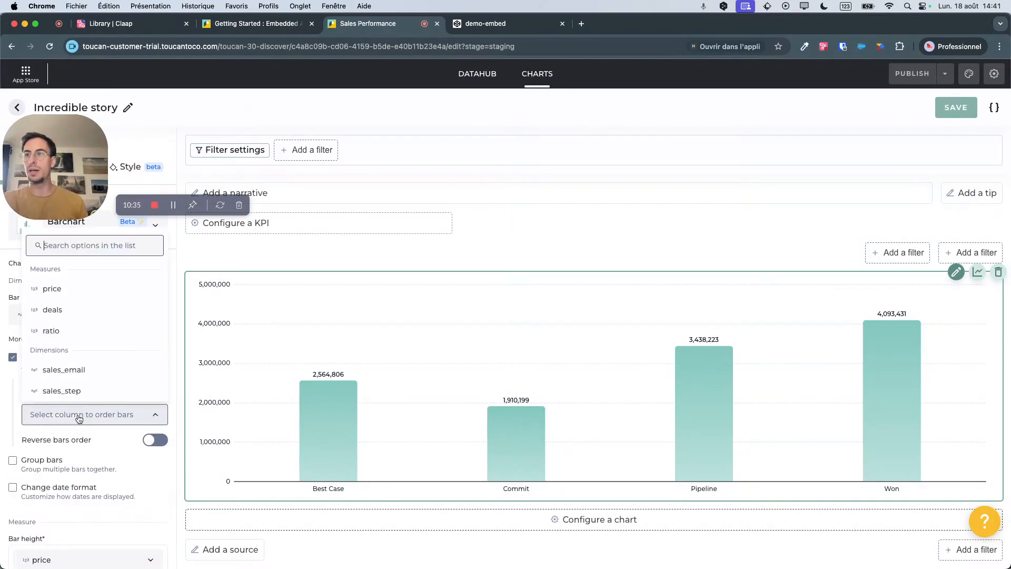
click(69, 291)
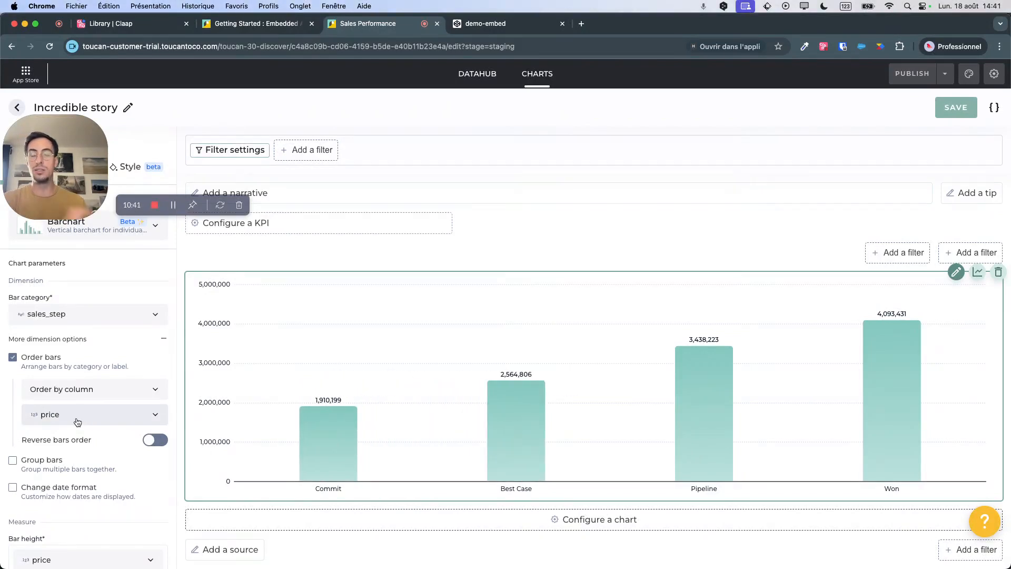
Set the precision of the summed price to the 4.8K format (.2K) and save the change.
scroll(76, 417, down, 2)
scroll(76, 417, up, 4)
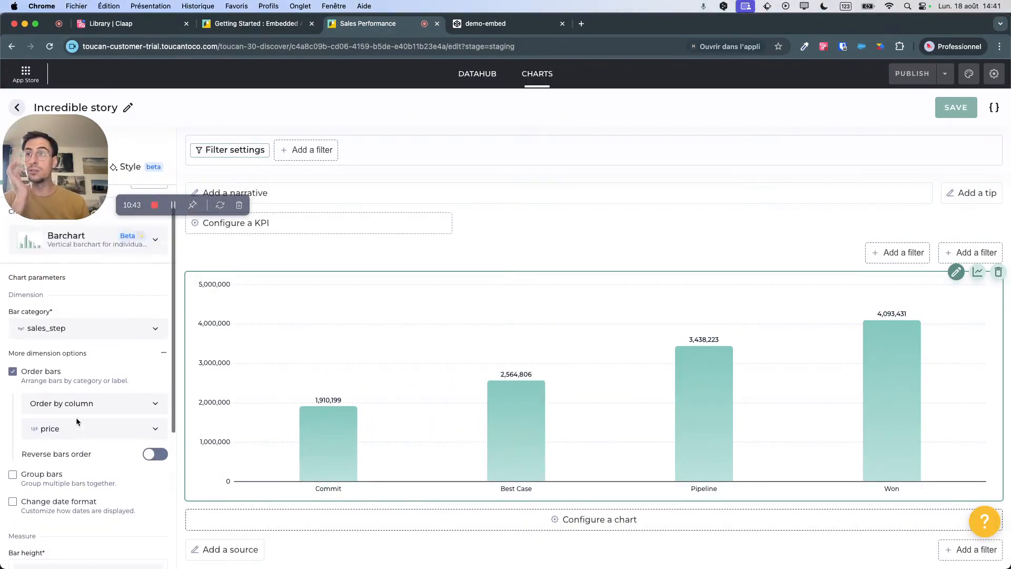
scroll(121, 406, down, 5)
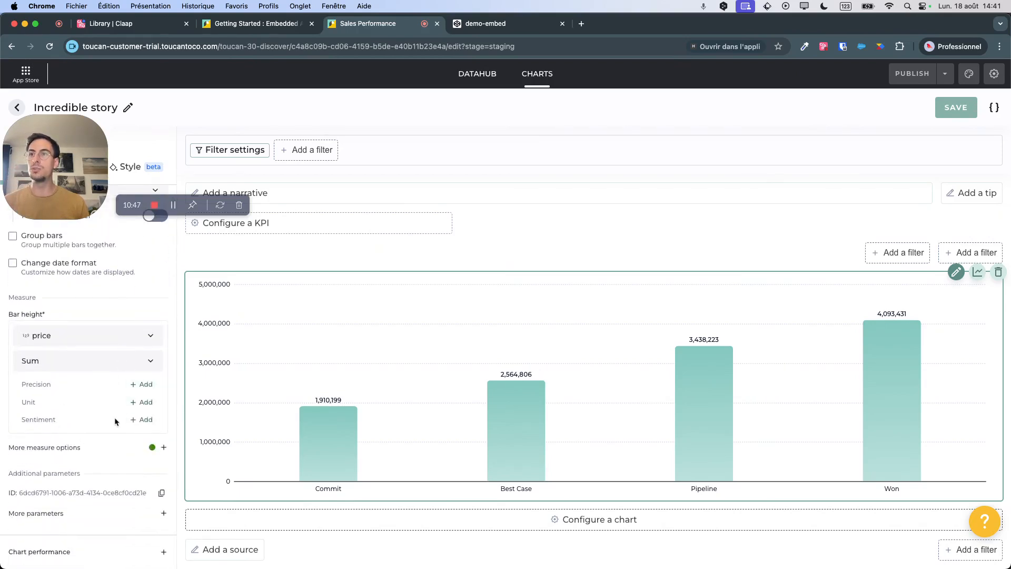
click(141, 384)
click(454, 314)
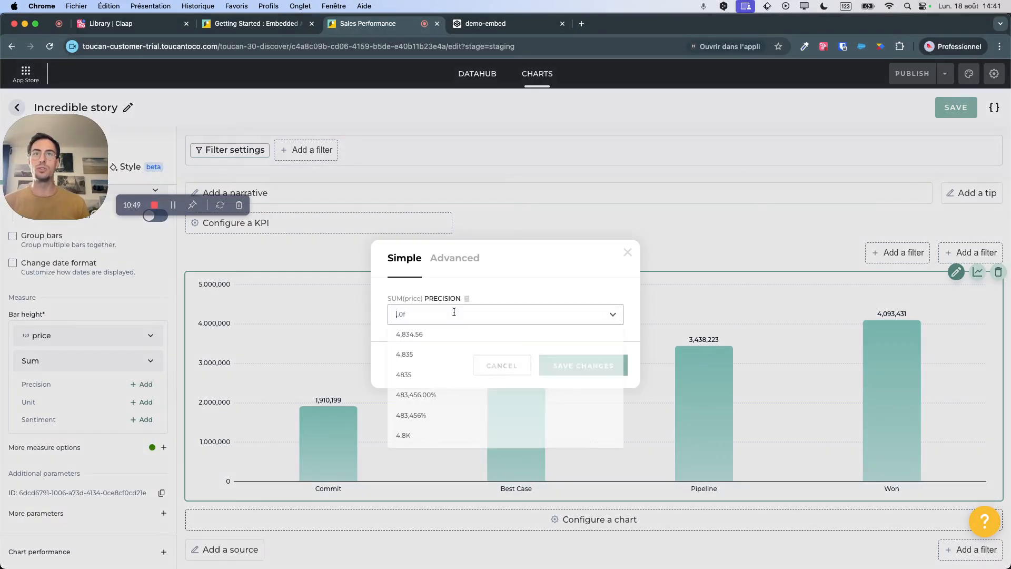
click(416, 435)
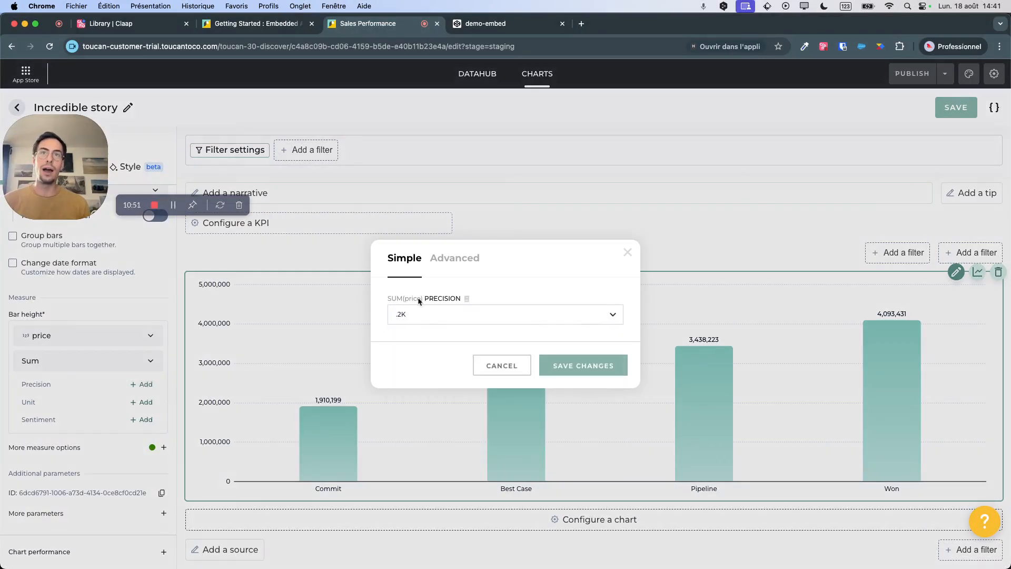
click(569, 360)
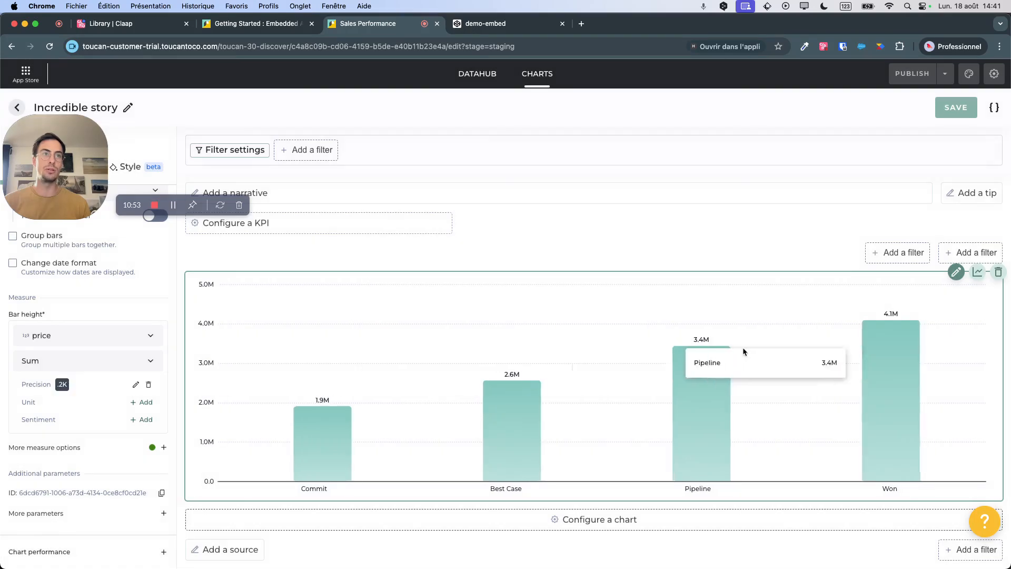
Add € as the unit of the summed price and save the change.
click(147, 402)
click(420, 307)
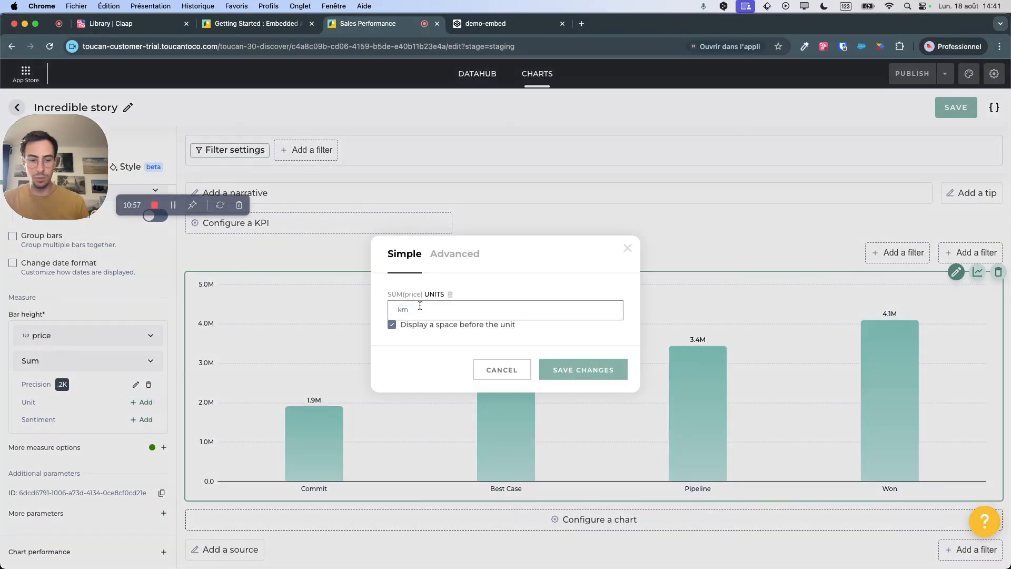
click(571, 368)
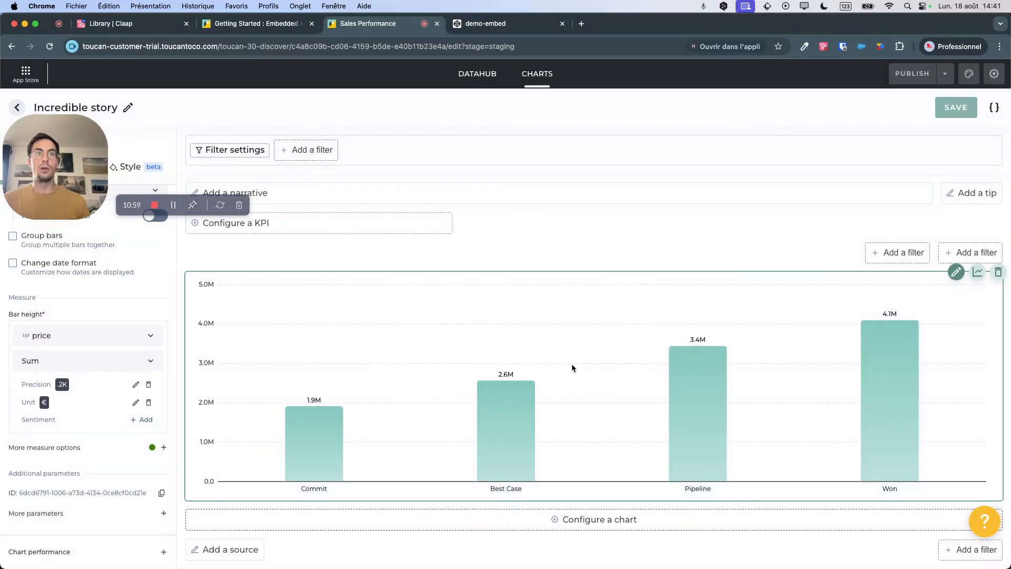
Add a basic sentiment to the summed price with a single bound at 2000000 and save the change.
mouse_move(327, 439)
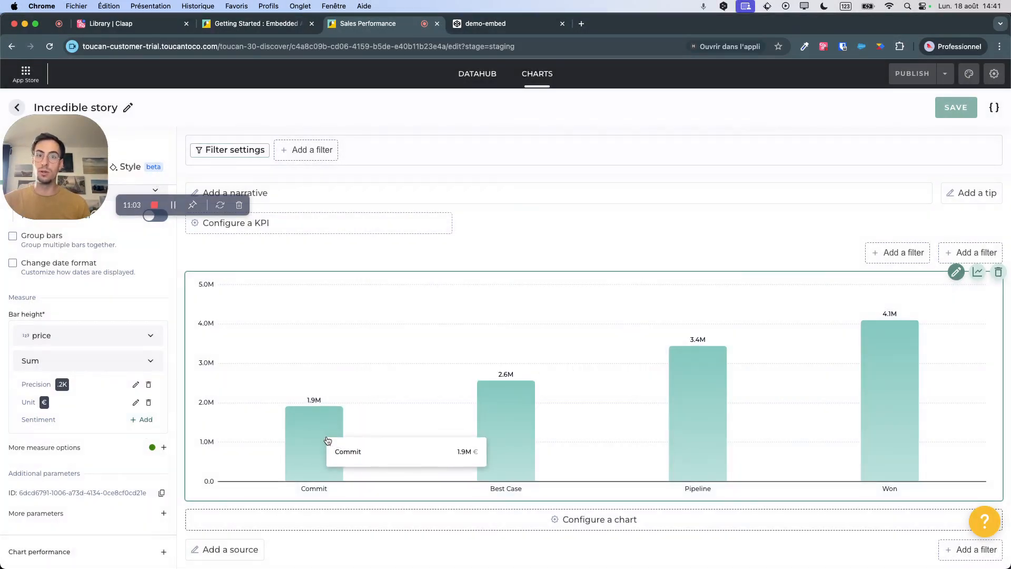
click(143, 420)
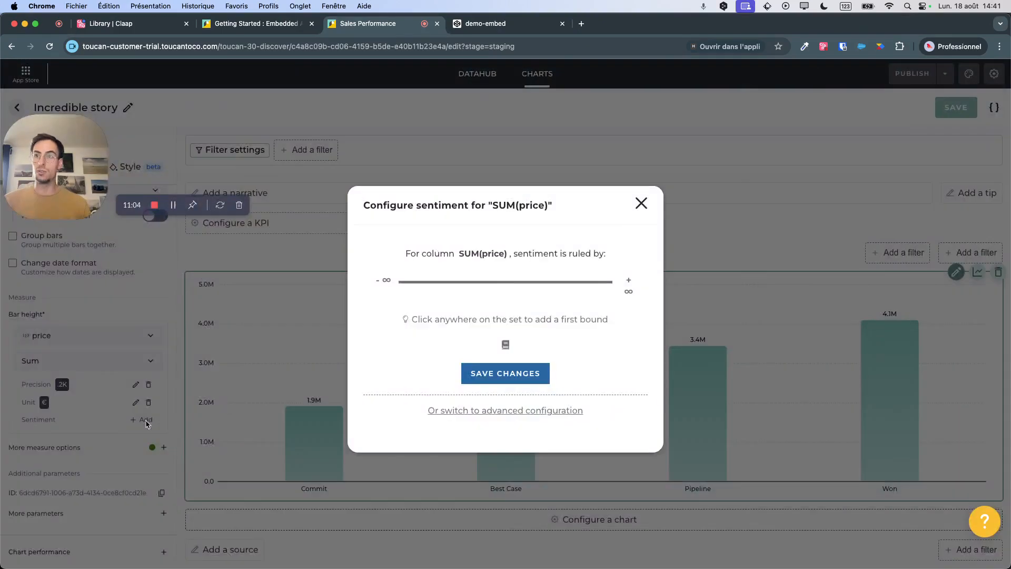
click(506, 286)
click(473, 323)
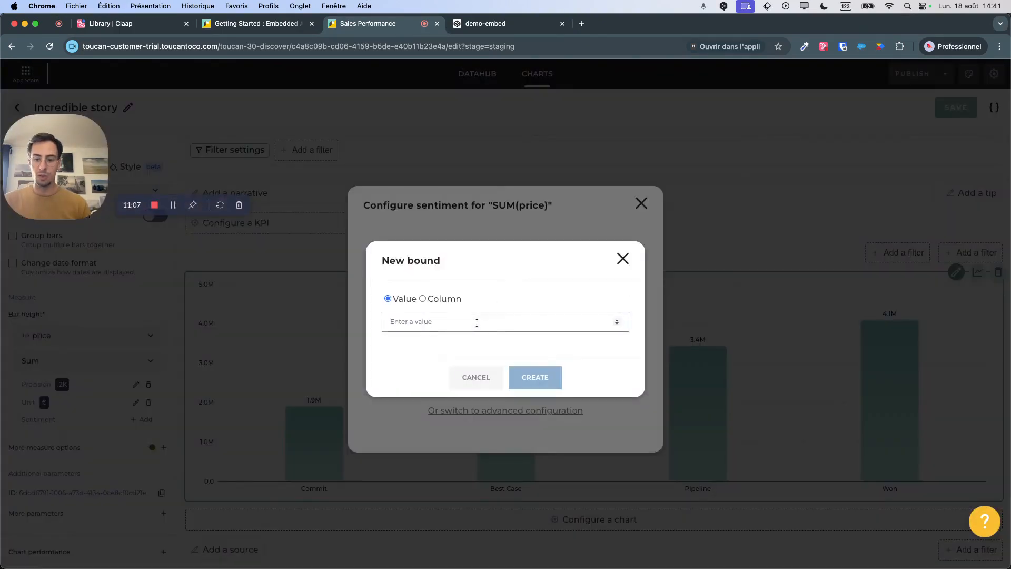
text(2000000)
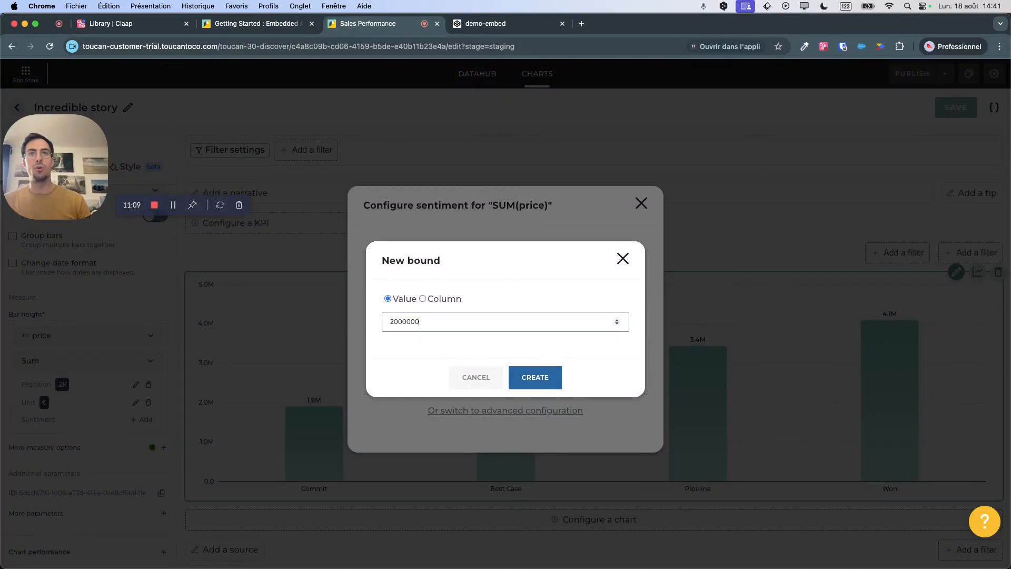
click(535, 377)
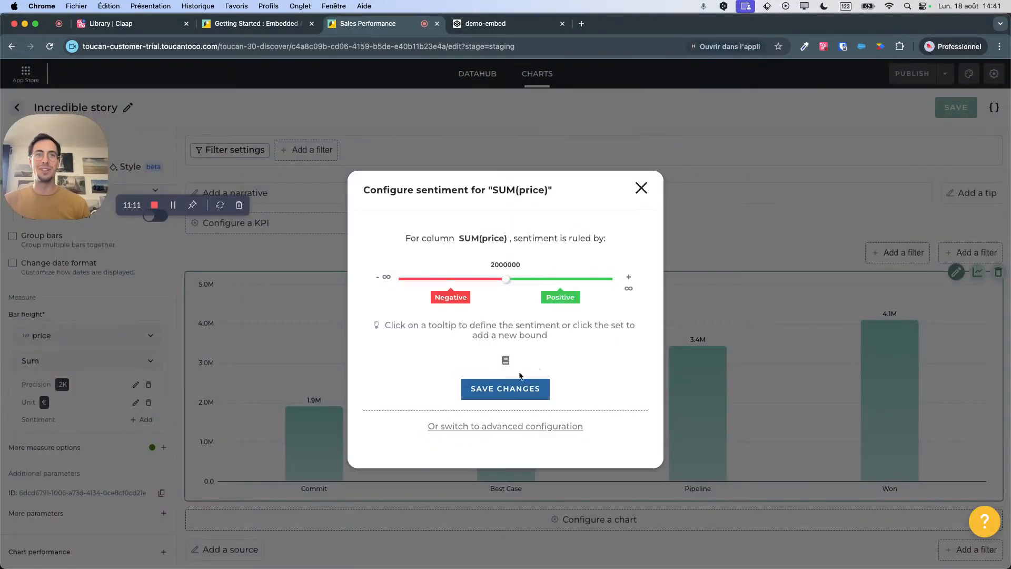
click(503, 392)
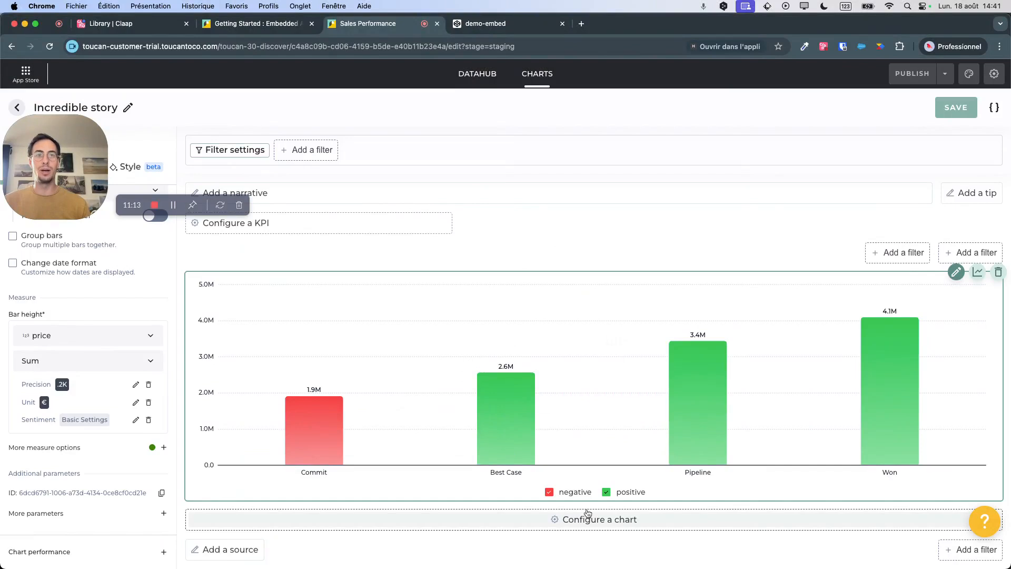
click(549, 493)
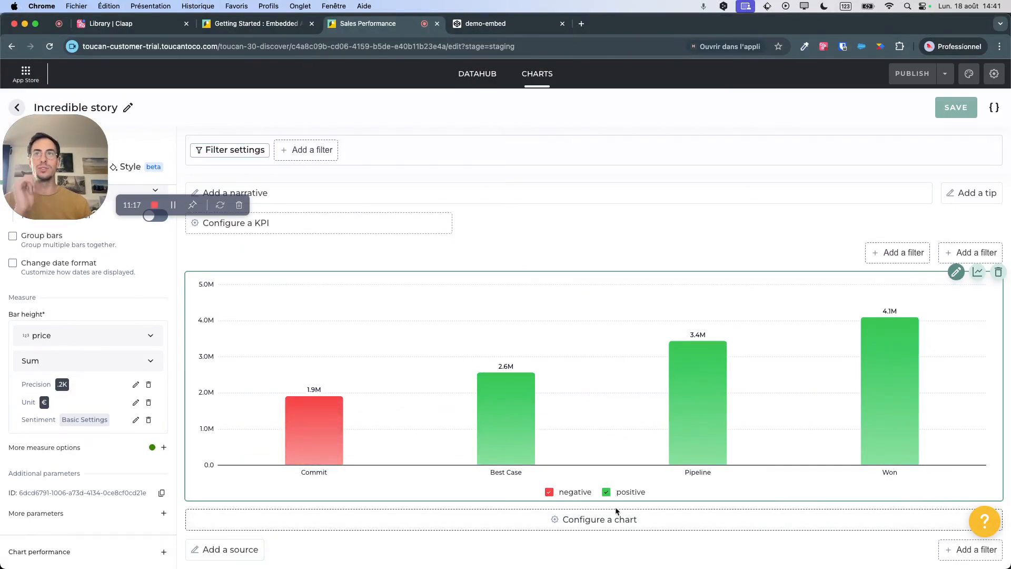
Add a KPI showing the sum of price with the text "total sales" and € as its unit.
click(274, 228)
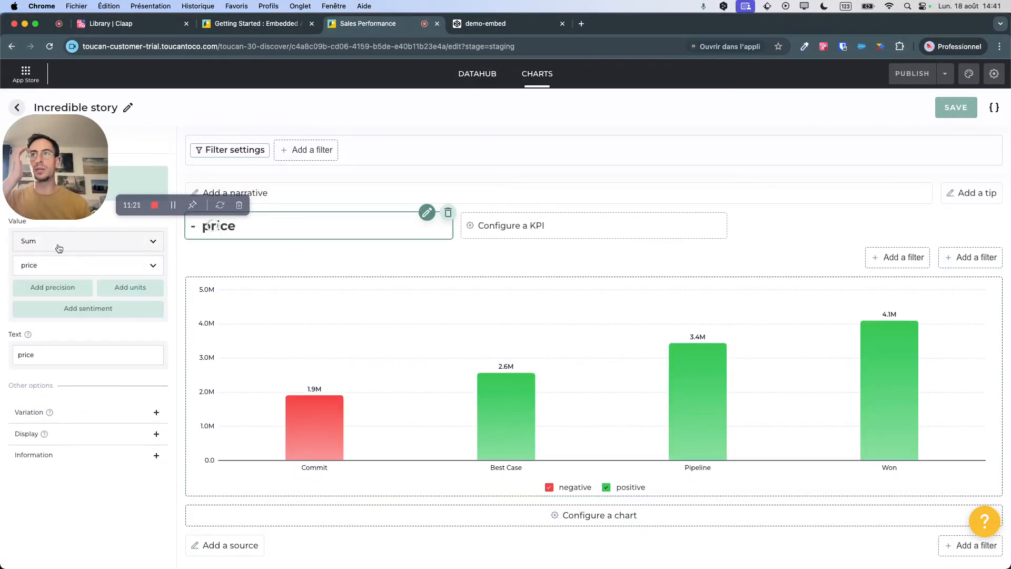
double_click(43, 355)
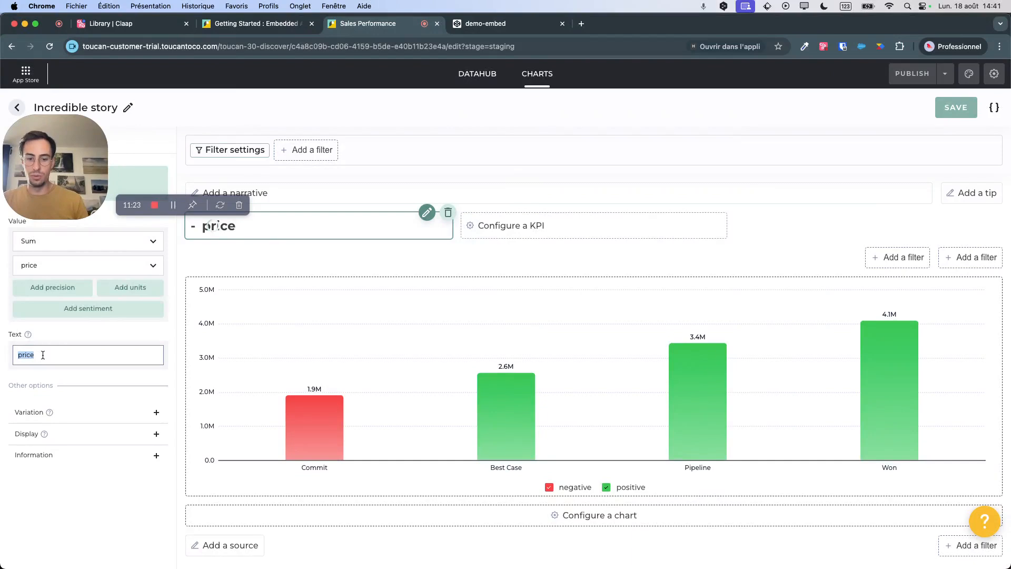
text(total sales)
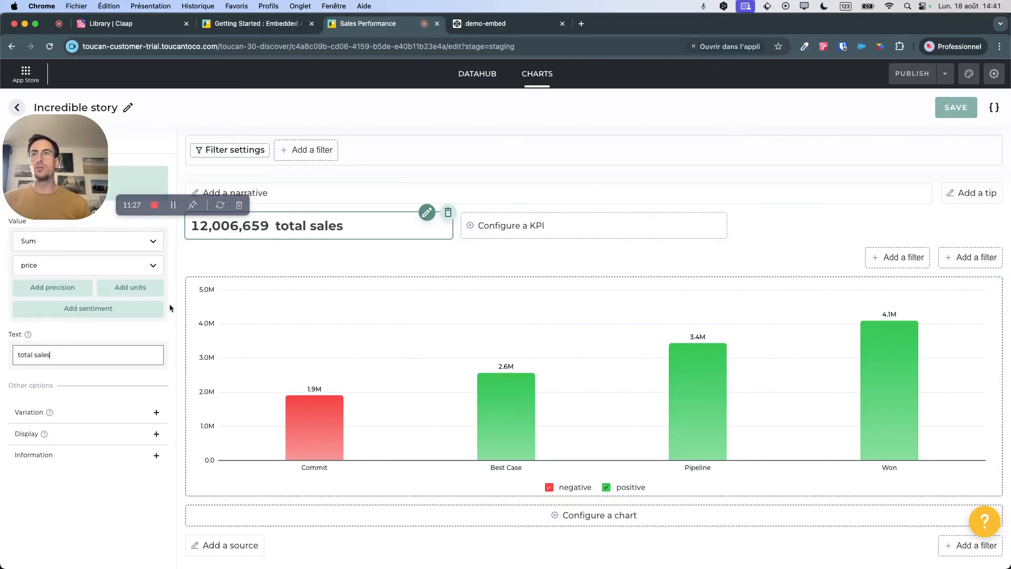
click(147, 292)
click(418, 306)
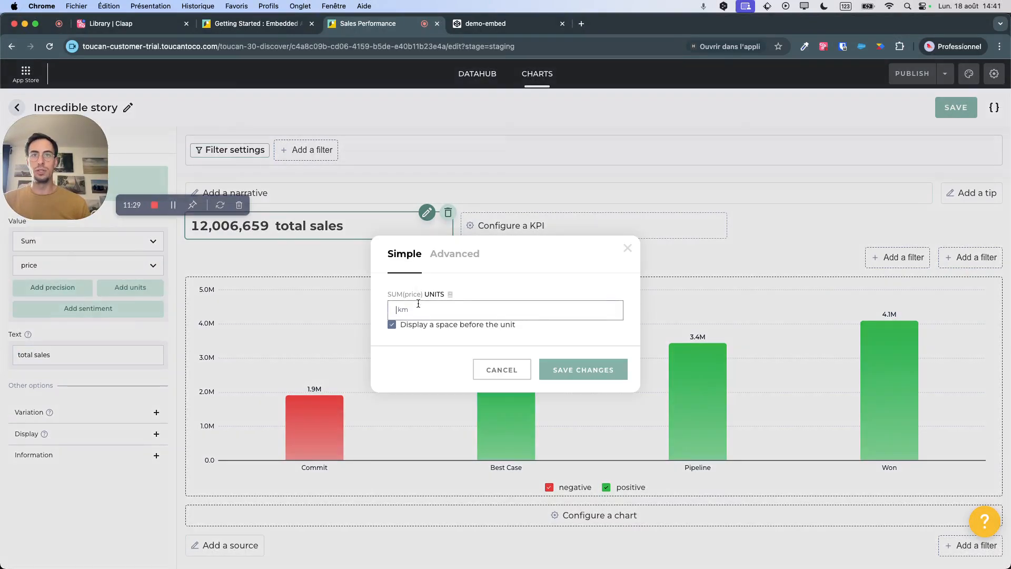
click(556, 369)
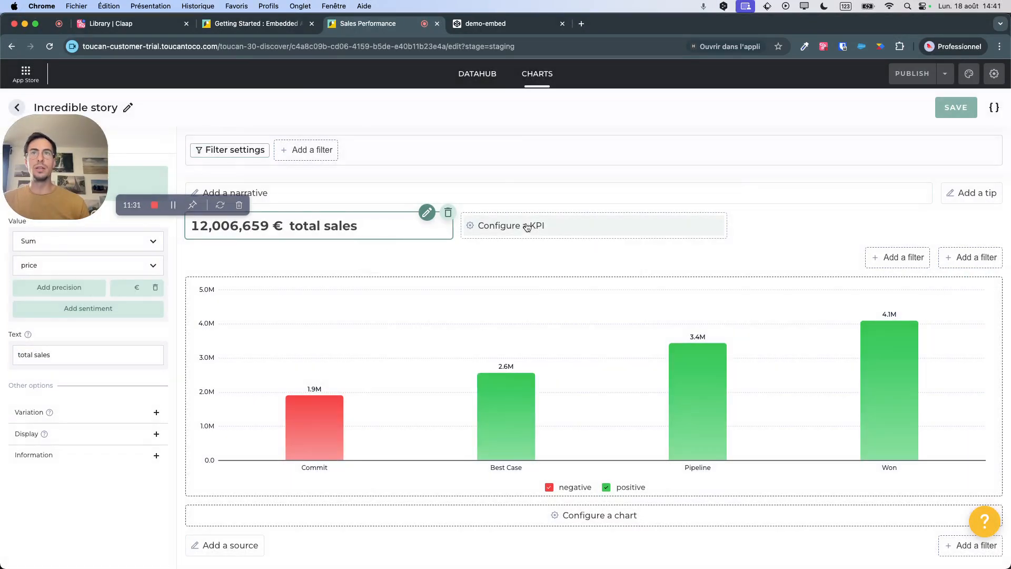
Try a second KPI showing the average price with the text "average sales", and remove it from the story.
click(516, 233)
click(84, 241)
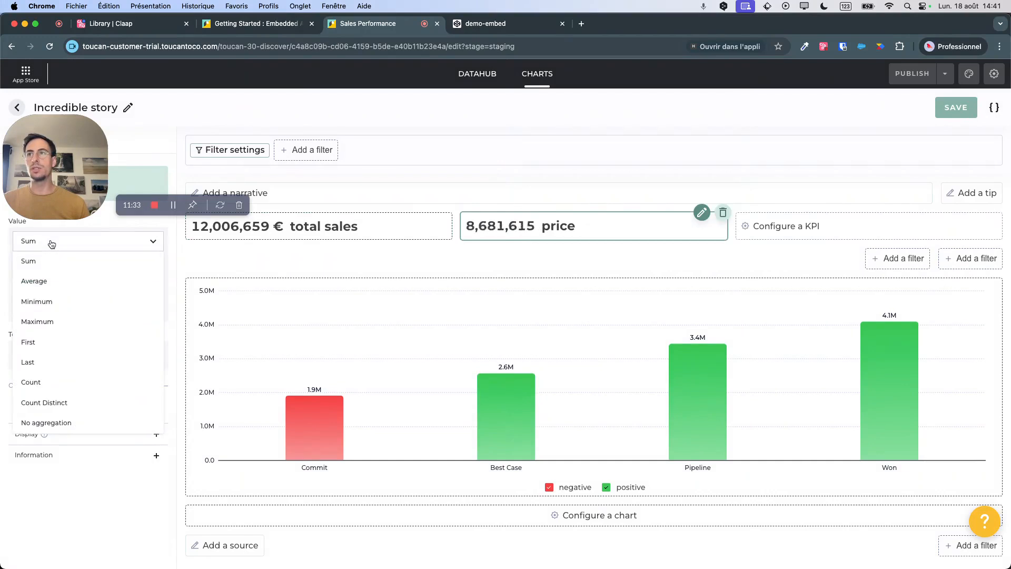
click(46, 281)
double_click(52, 361)
text(average sales)
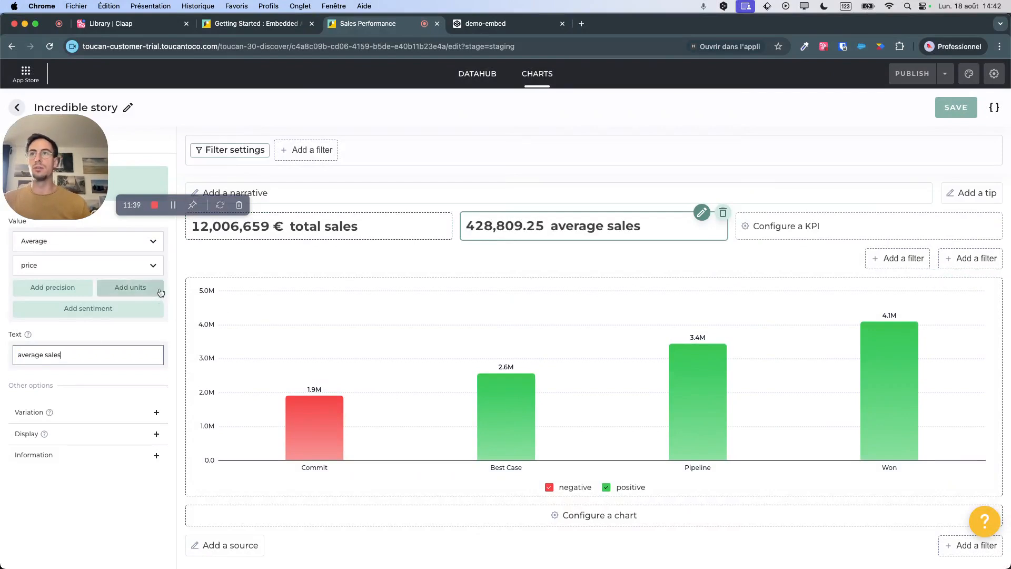
click(724, 213)
click(535, 347)
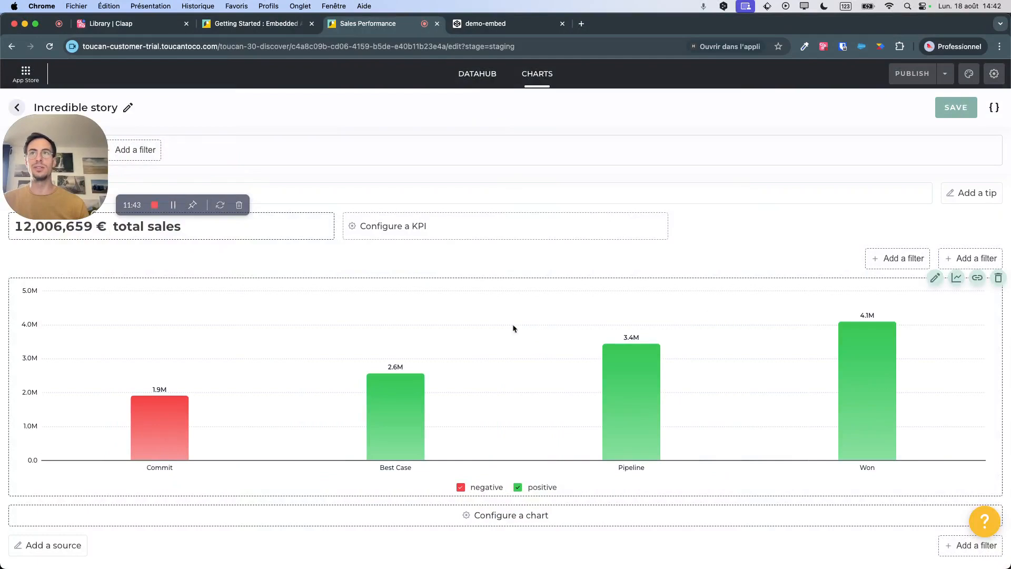
Add a Leaderboard chart from live_dataset with sales_email as the bar category and price as the bar height.
click(510, 516)
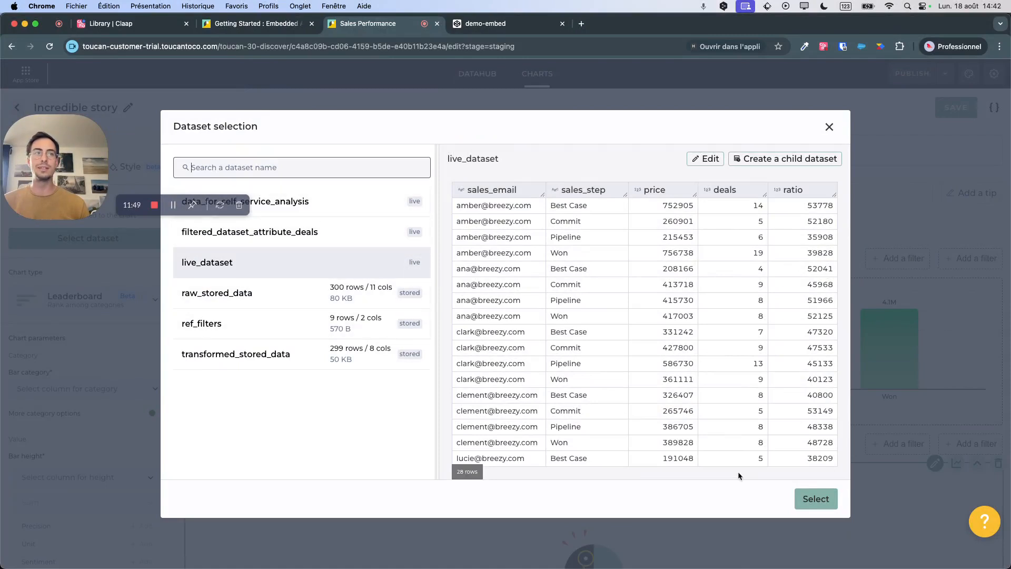
click(825, 503)
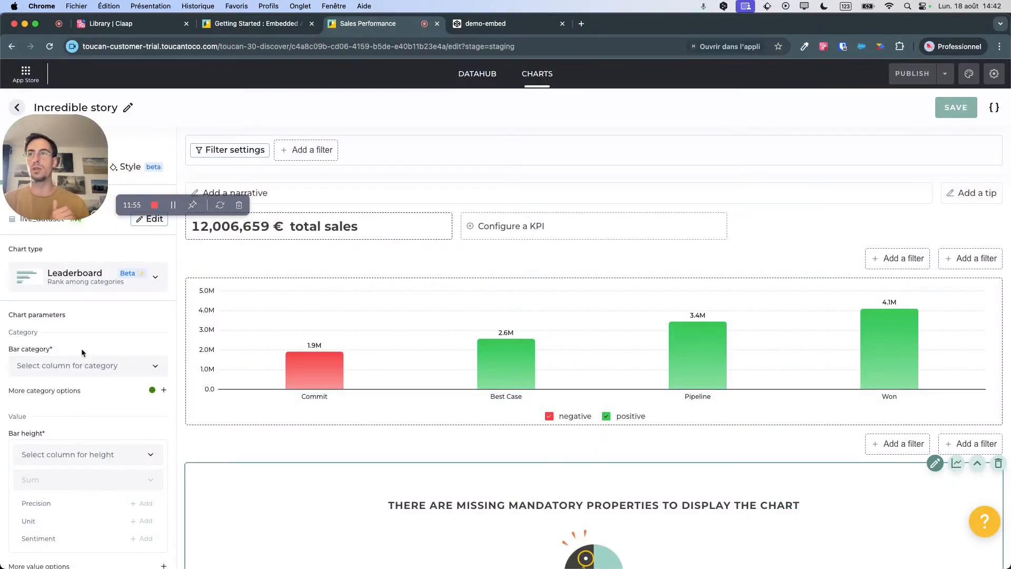
click(79, 365)
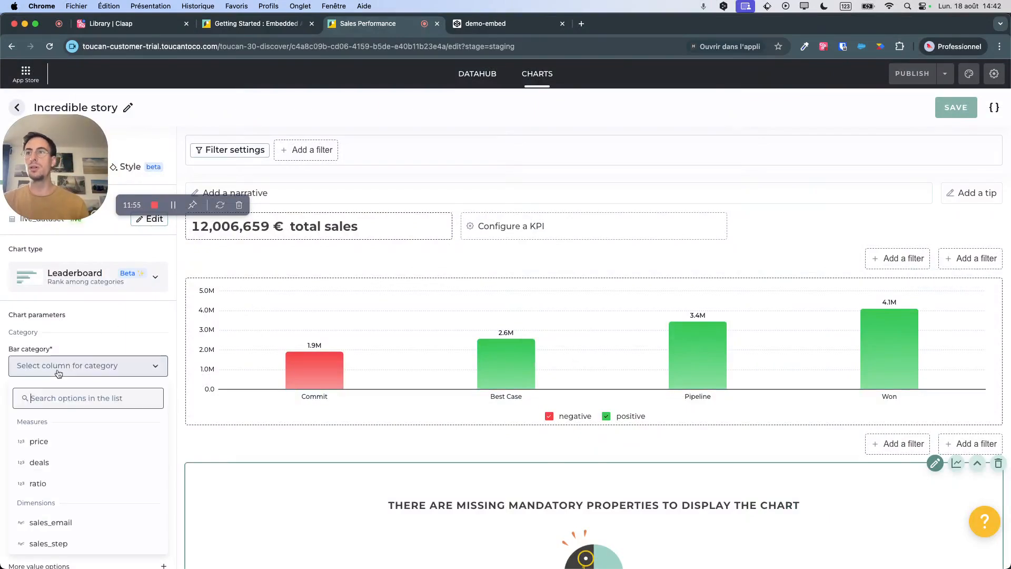
click(53, 522)
click(56, 454)
click(67, 327)
Set up a crossfilter on sales_step from the bar chart to the leaderboard and test it with the Pipeline and Best Case bars.
scroll(109, 376, down, 2)
scroll(554, 456, down, 3)
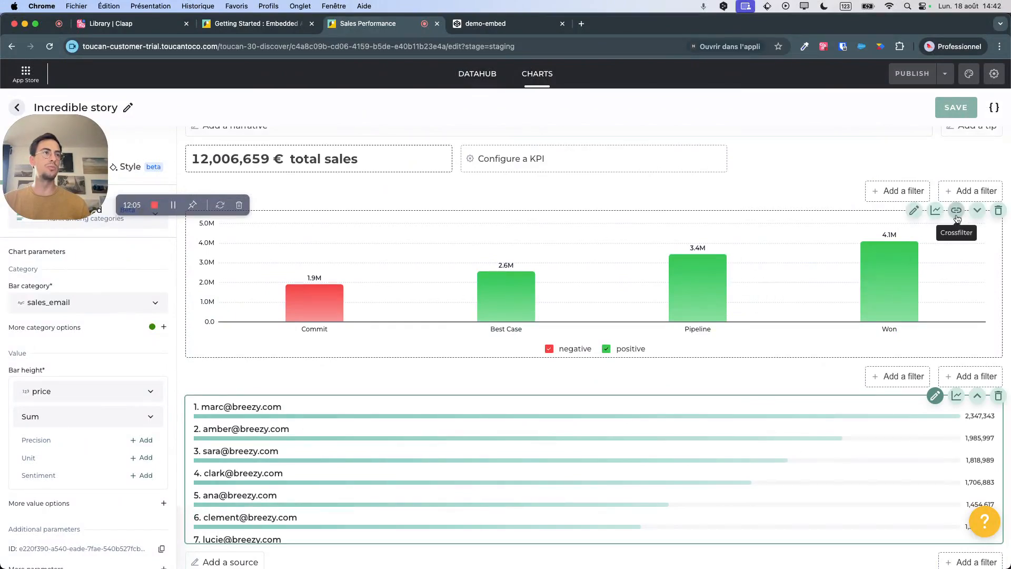
click(959, 214)
click(957, 212)
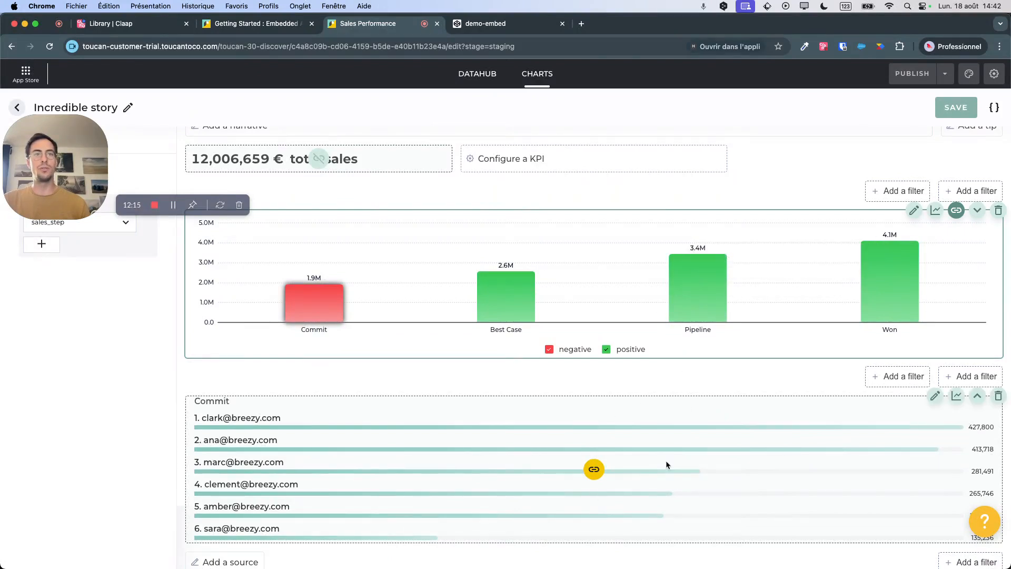
click(700, 277)
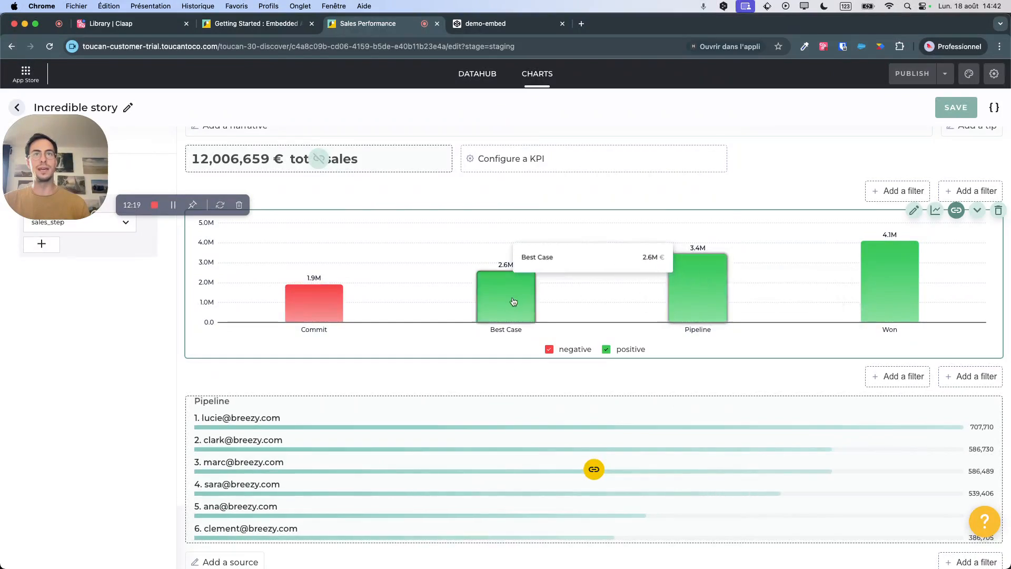
click(513, 301)
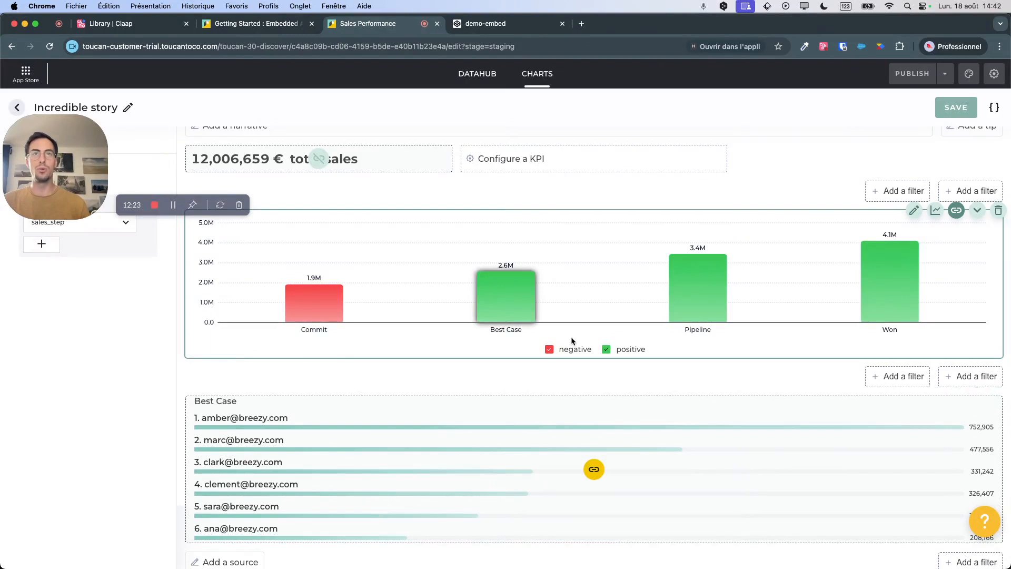
Add the Sales Steps checkboxes filter at the top of the story and apply it to the total sales KPI too.
scroll(733, 263, up, 2)
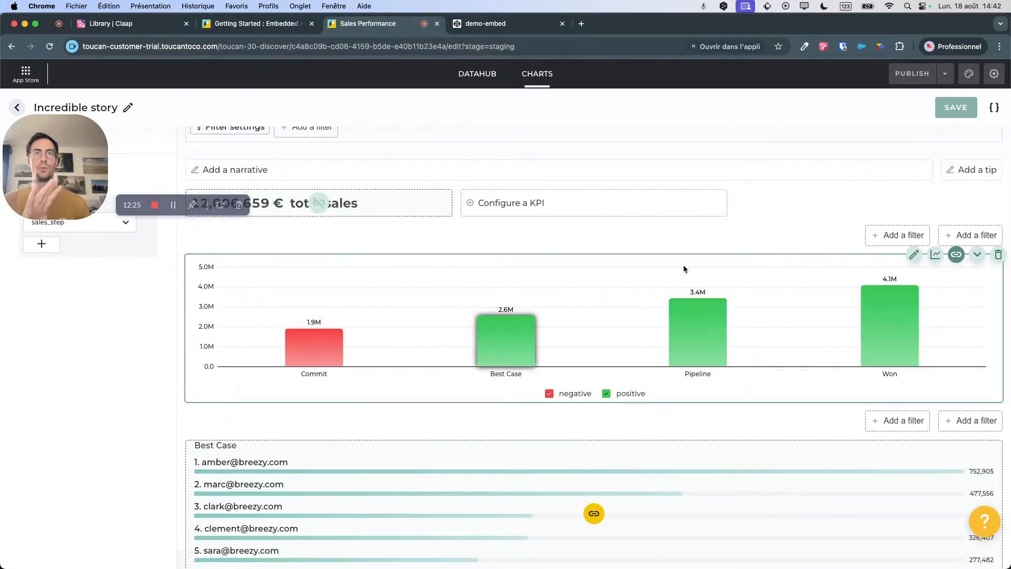
scroll(524, 310, up, 1)
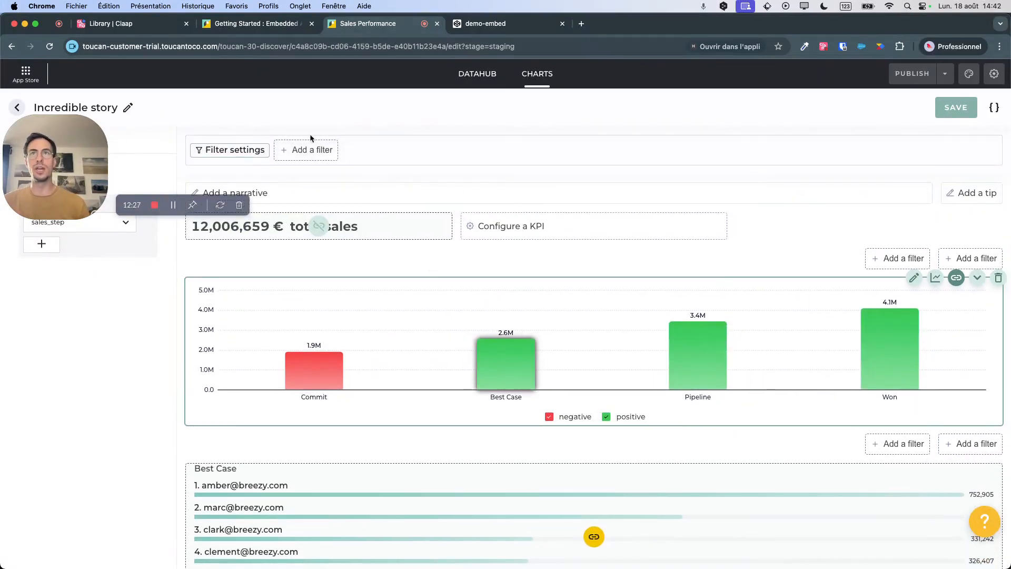
click(308, 150)
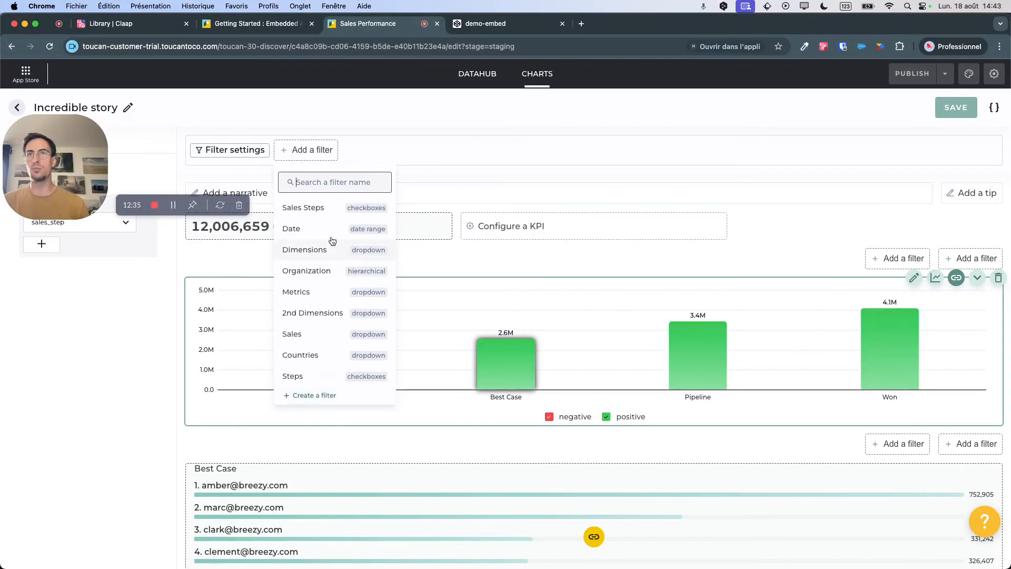
click(319, 208)
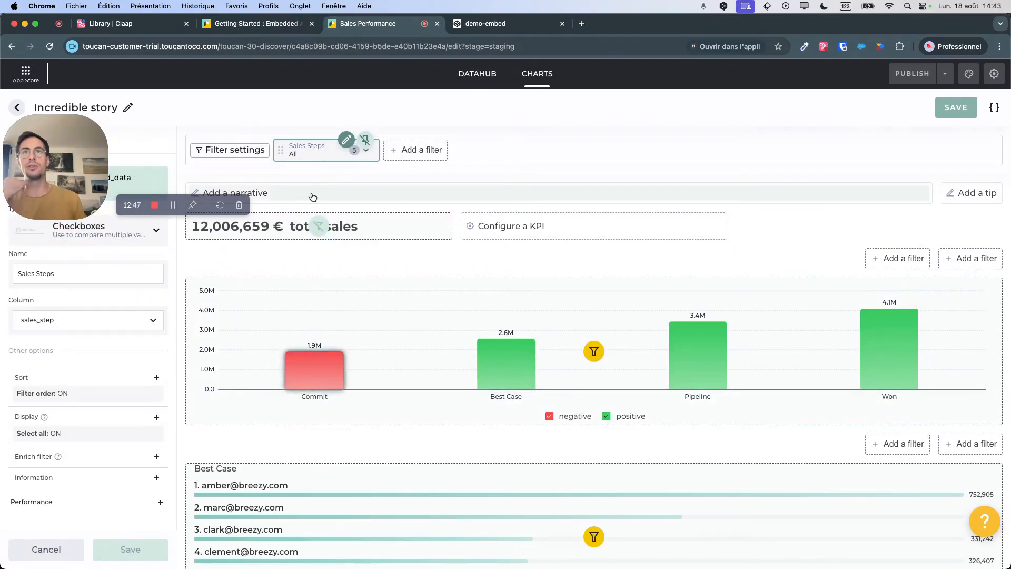
click(319, 228)
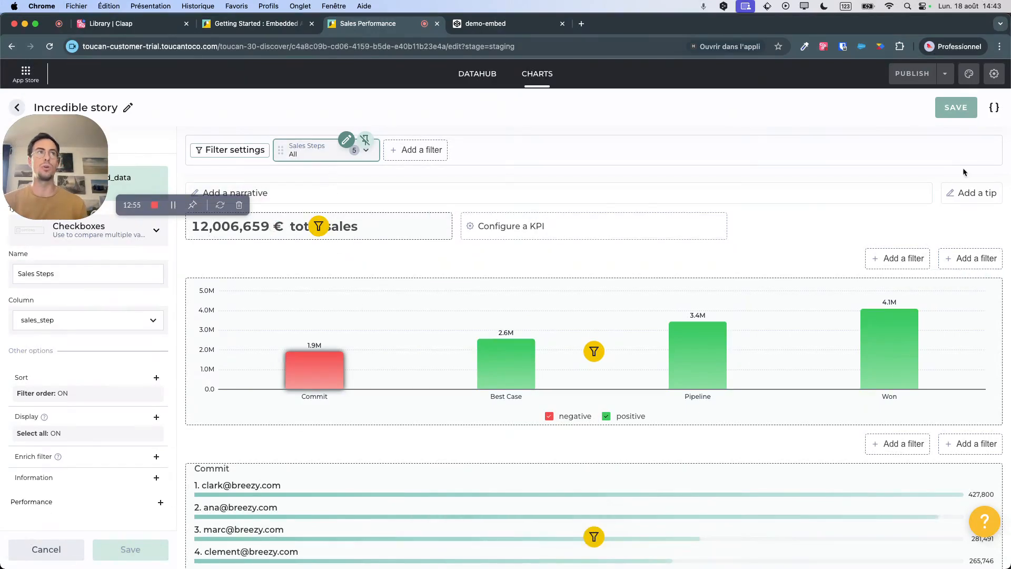
click(961, 115)
Add the narrative "Best sales by sales steps !" in 20px text and save the story.
click(616, 192)
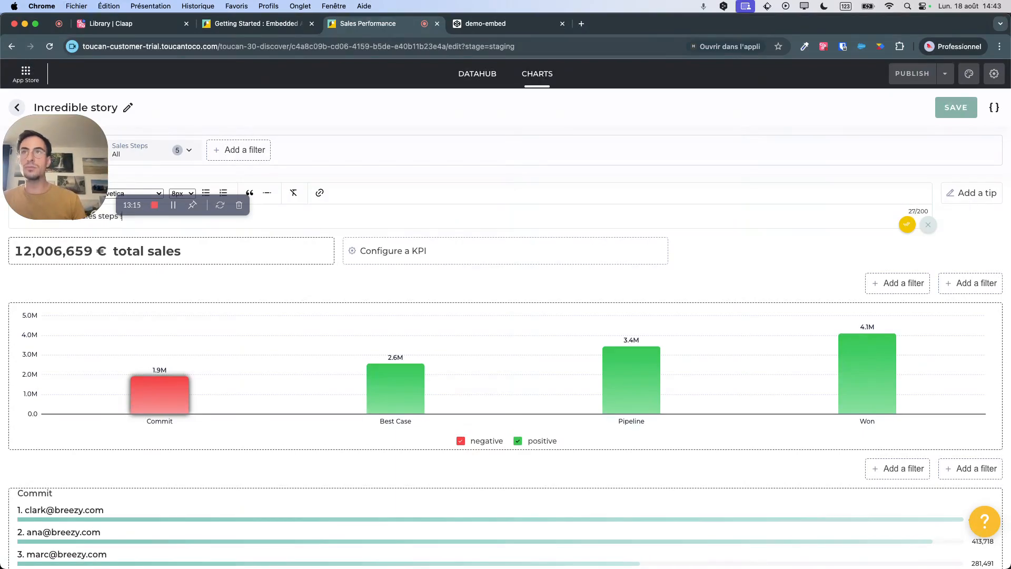
key(super+a)
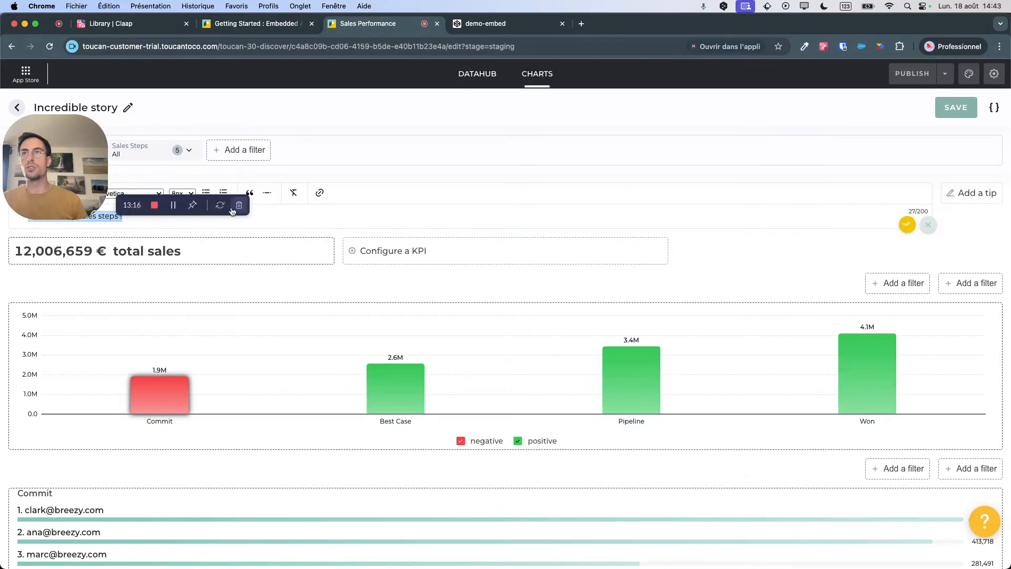
click(182, 192)
click(185, 262)
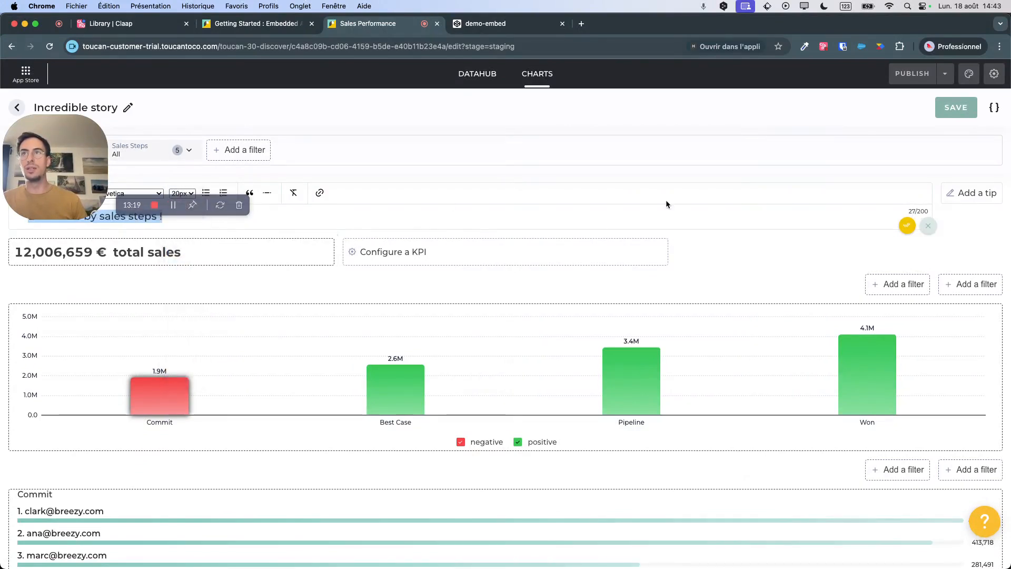
click(906, 225)
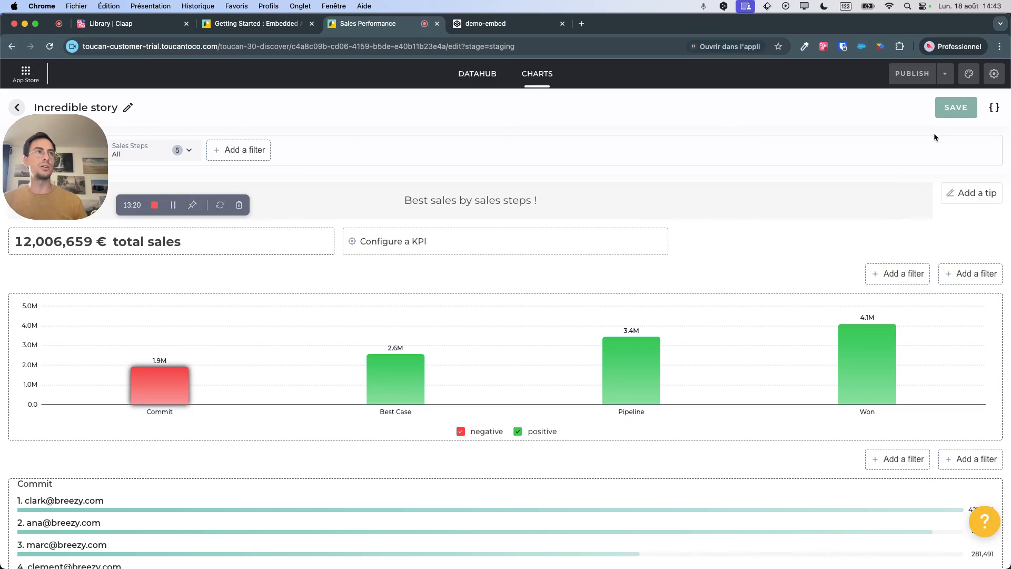
click(953, 112)
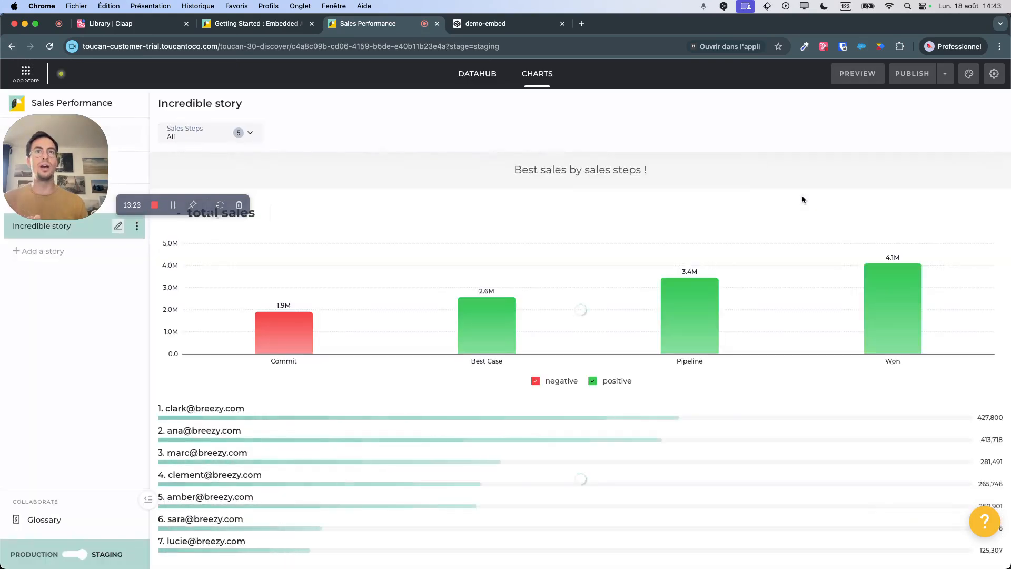
Publish the app with the new Demo chapter and Incredible story, and preview it in tablet format.
click(912, 79)
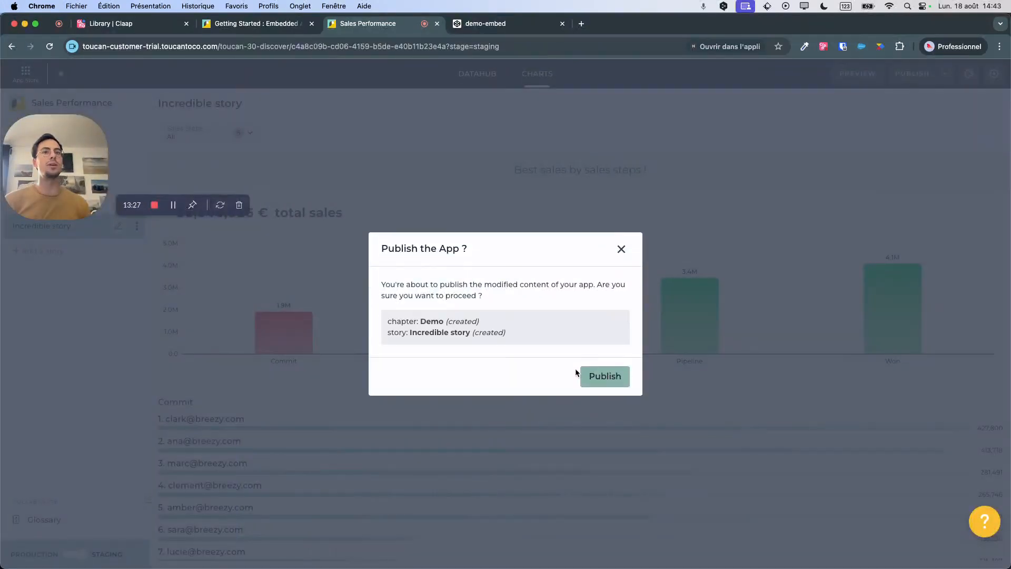
click(605, 378)
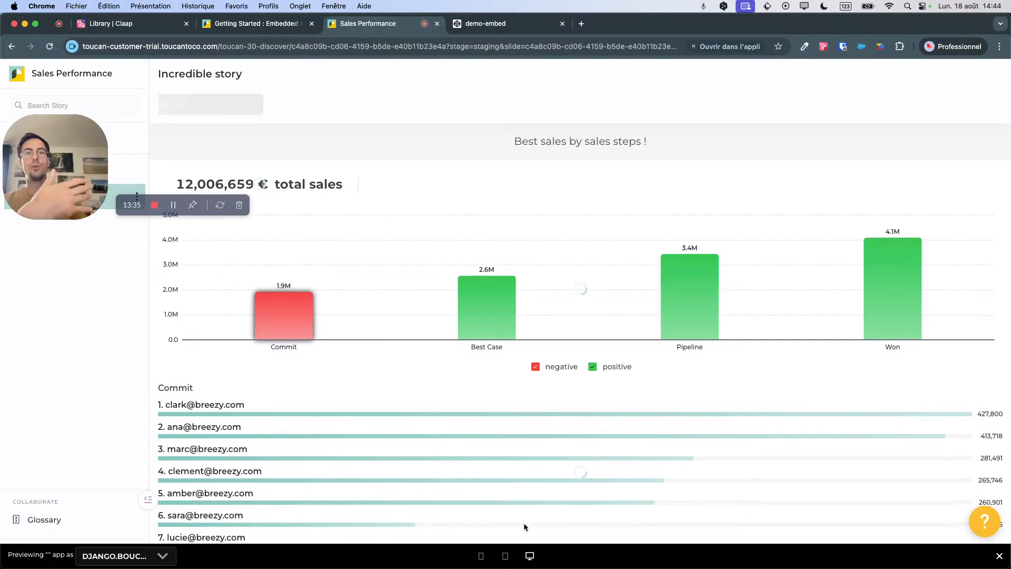
click(505, 556)
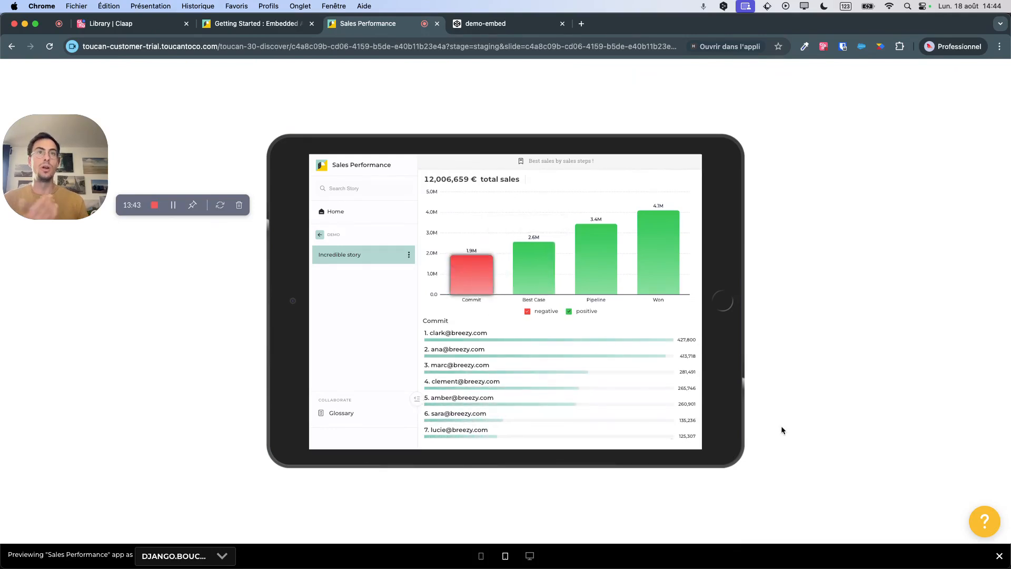
Exit the tablet preview, return to the app's home, switch from staging to production and open the Demo chapter's Incredible story.
click(999, 555)
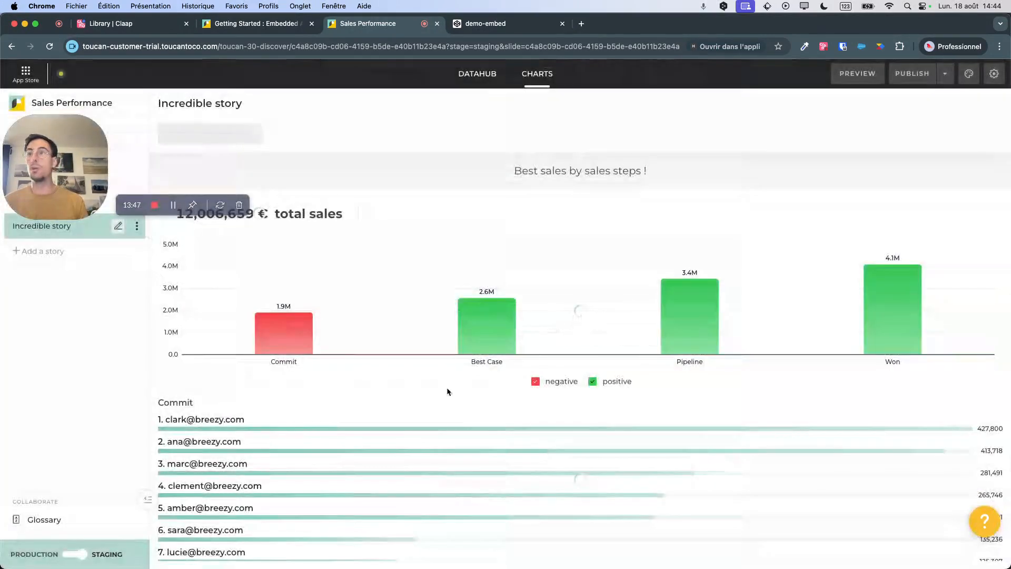
drag(54, 180, 59, 432)
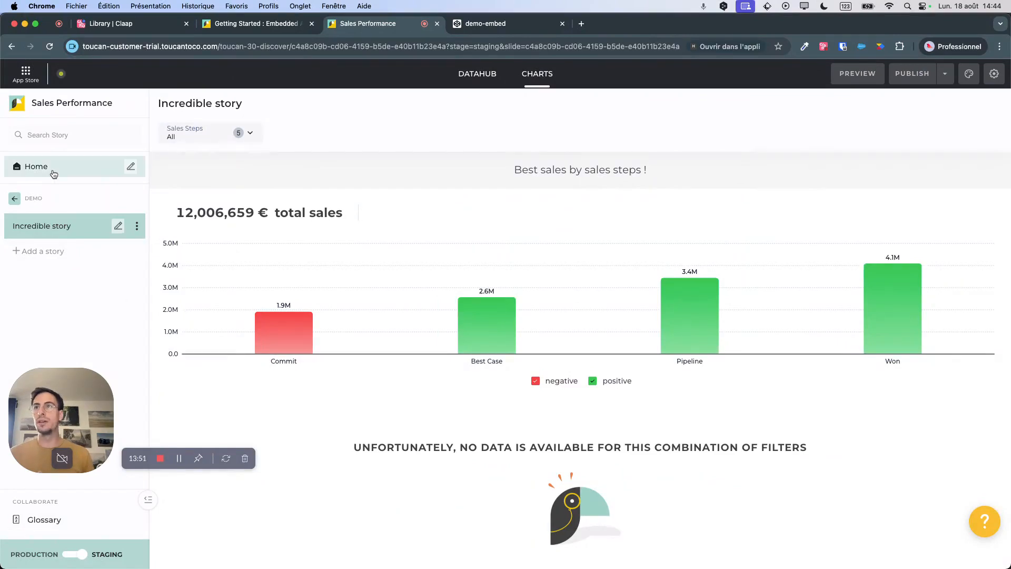
click(79, 175)
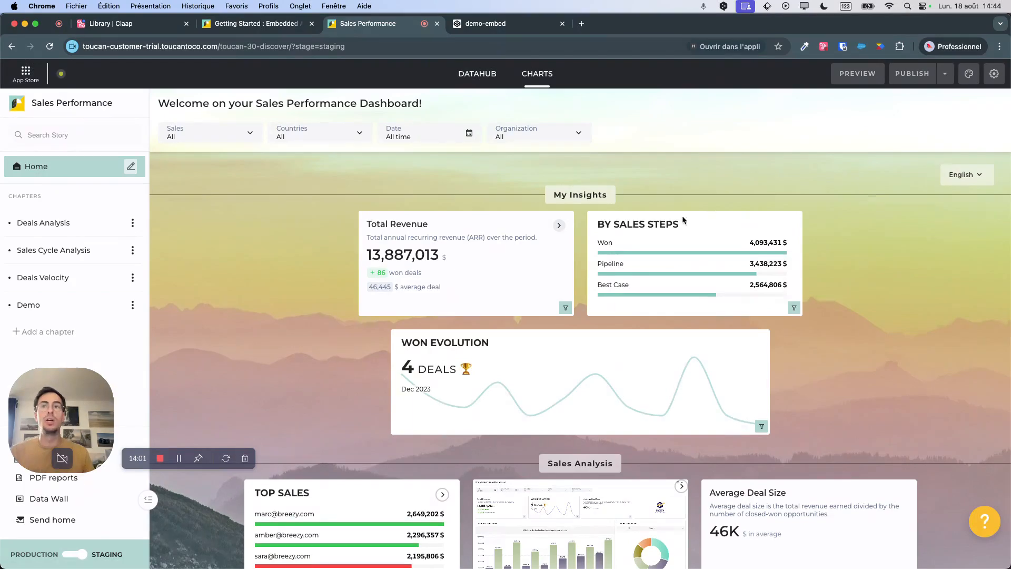
click(69, 557)
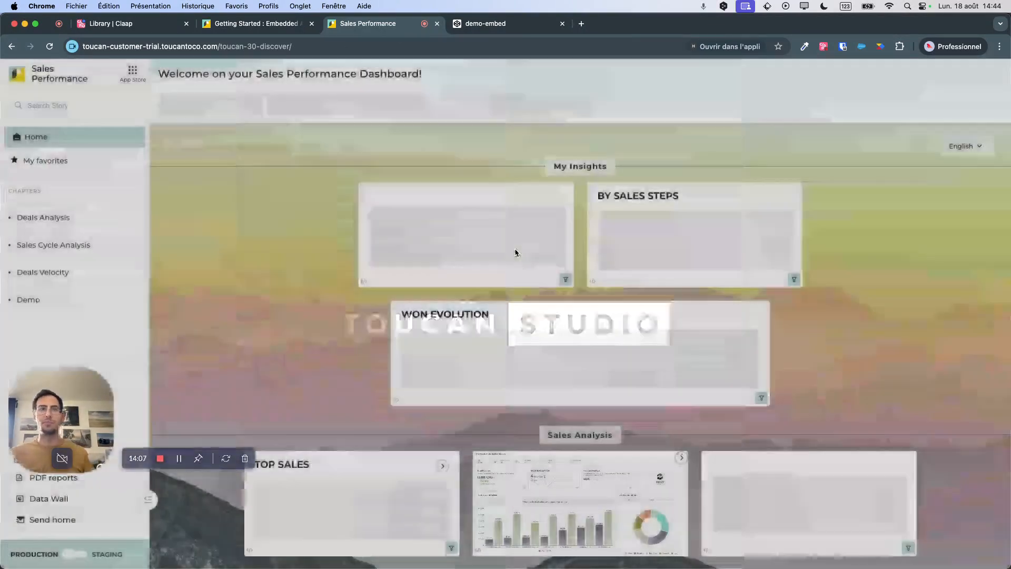
click(66, 299)
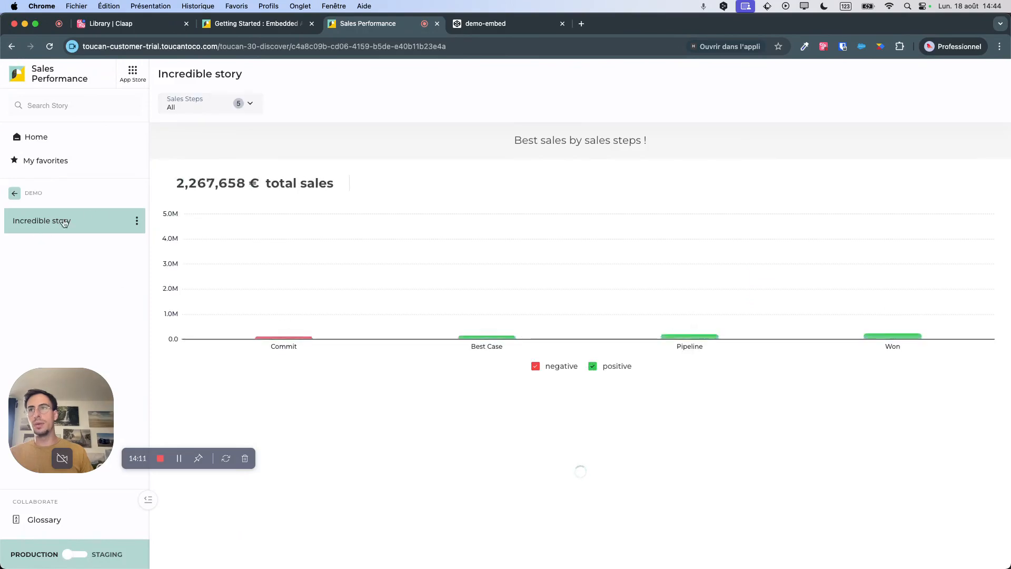
Generate an embed for Incredible story with the additional panel and story header enabled, and copy its HTML.
click(137, 223)
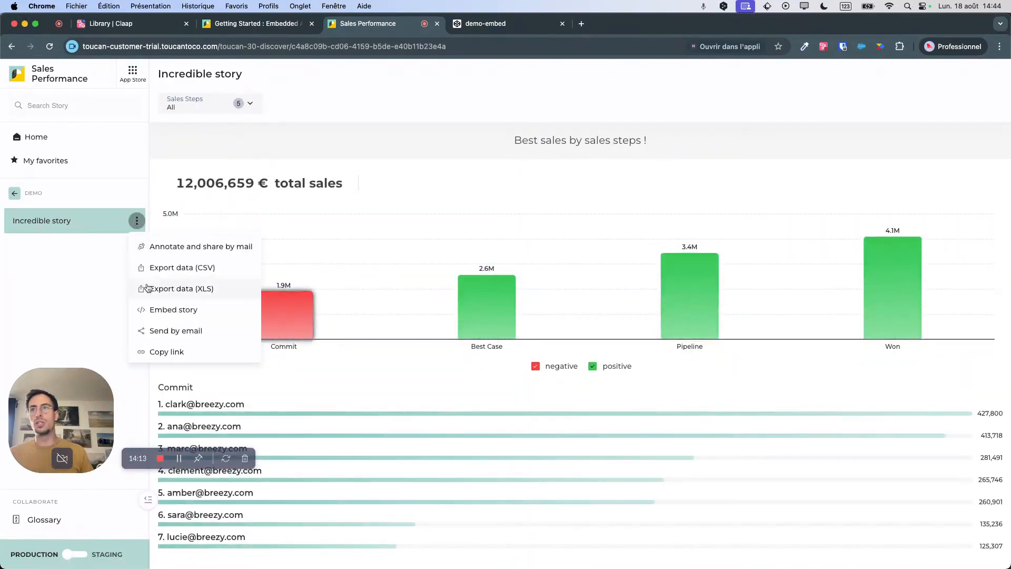
click(170, 311)
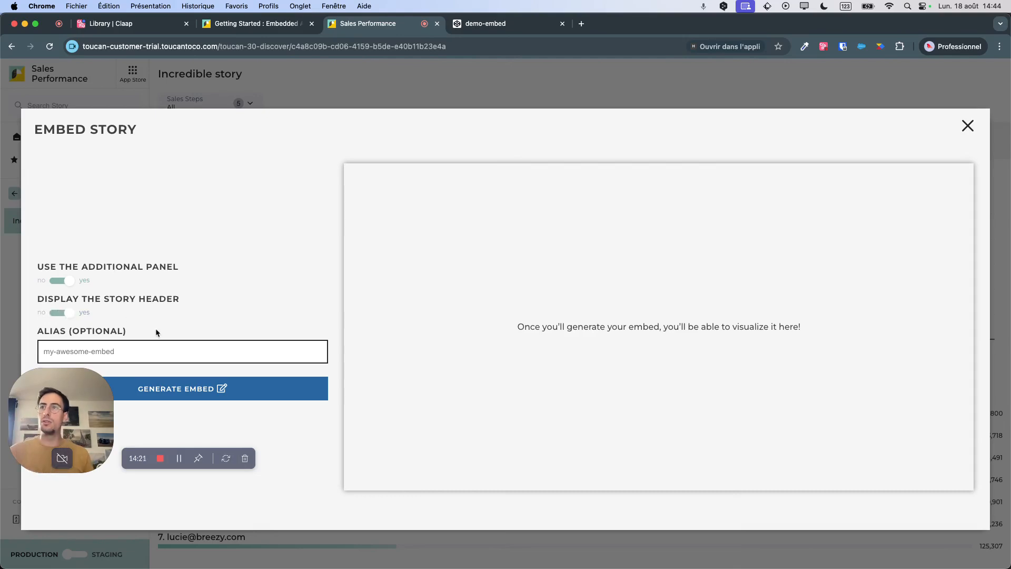
click(196, 394)
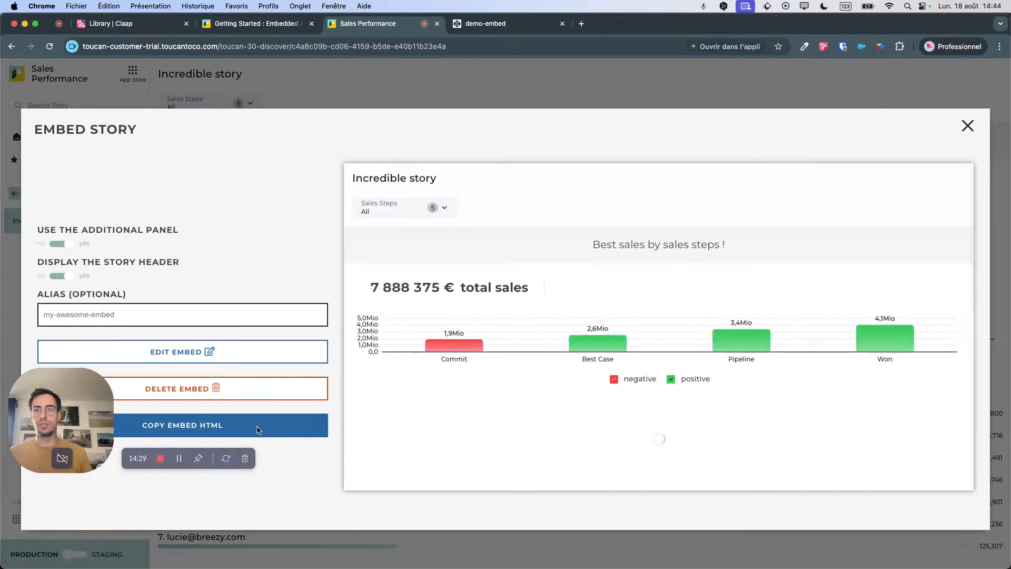
click(257, 430)
click(561, 340)
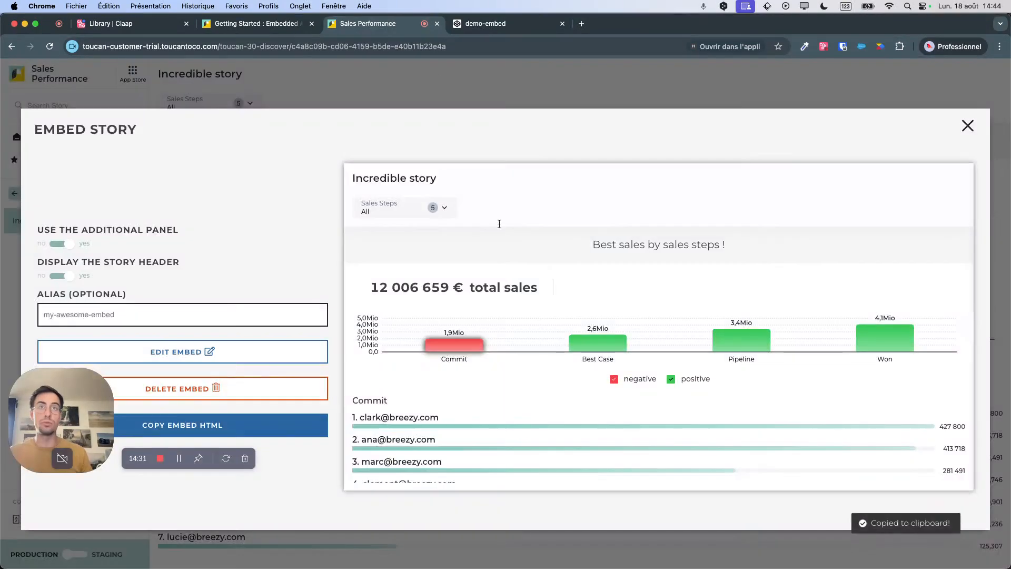
Switch to the demo-embed CodePen, paste the embed script inside the HTML body and replace INSERT_TOKEN_HERE with the embed token.
click(495, 23)
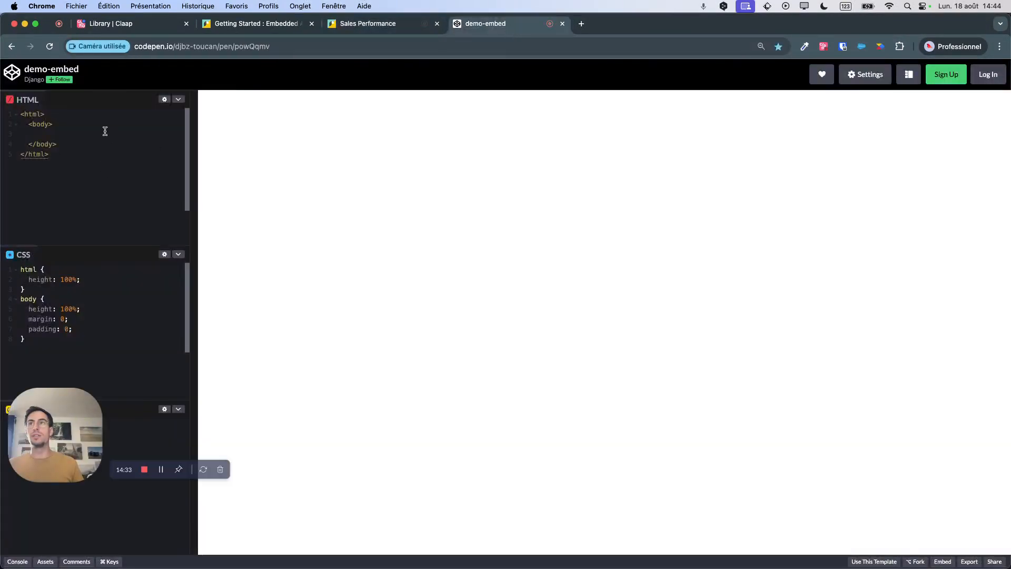
key(super+v)
double_click(114, 173)
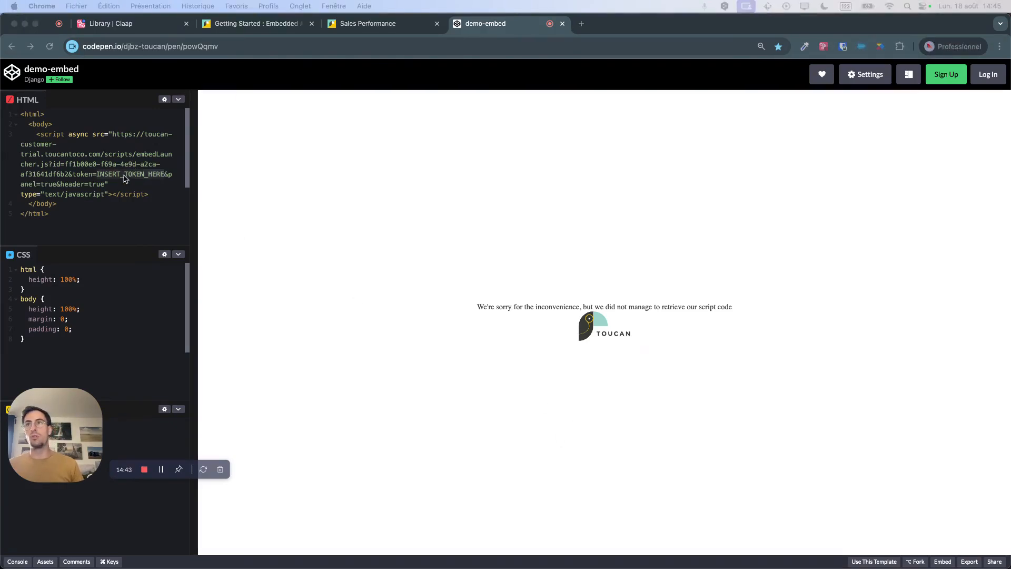
key(super+Tab)
key(super+v)
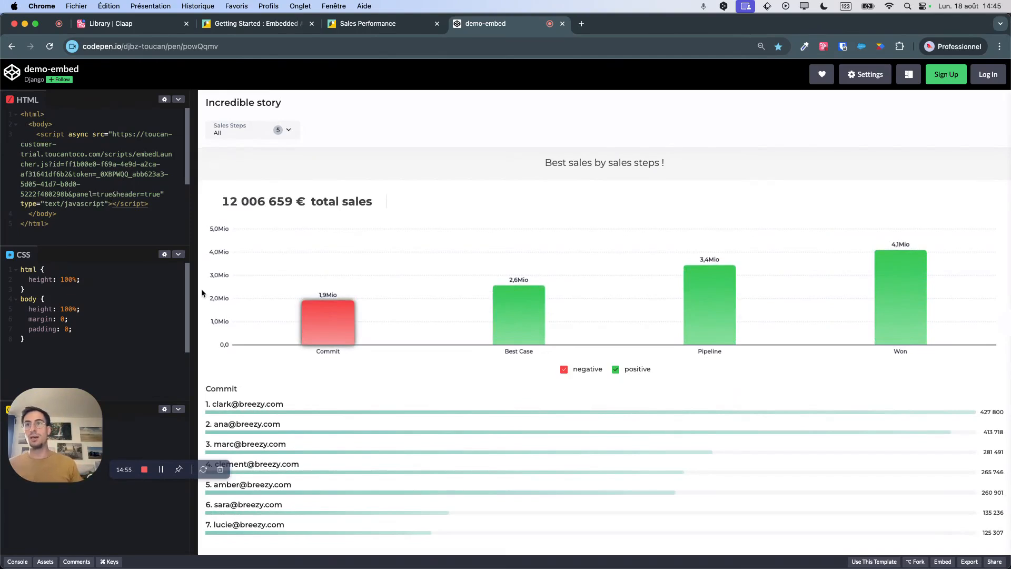
drag(196, 291, 277, 329)
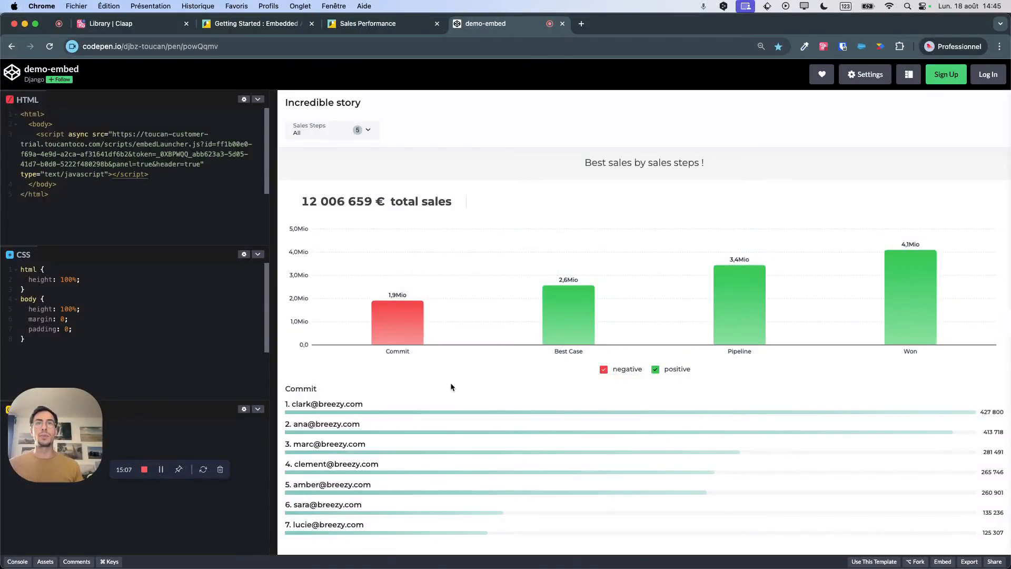
Return to Toucan, close the embed settings and preview the Sales Reporting PDF report from the app's home.
click(370, 23)
click(966, 125)
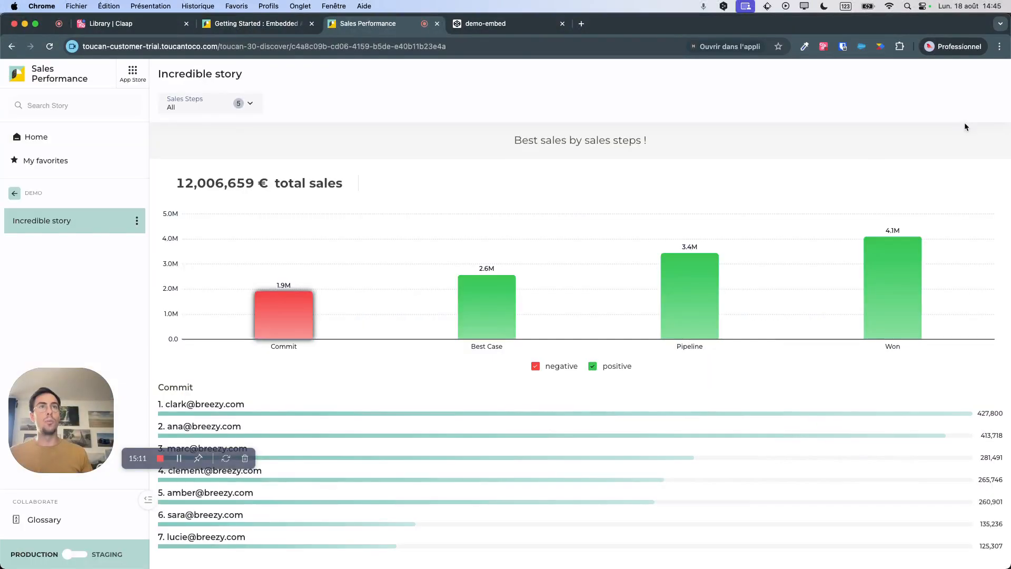
click(36, 138)
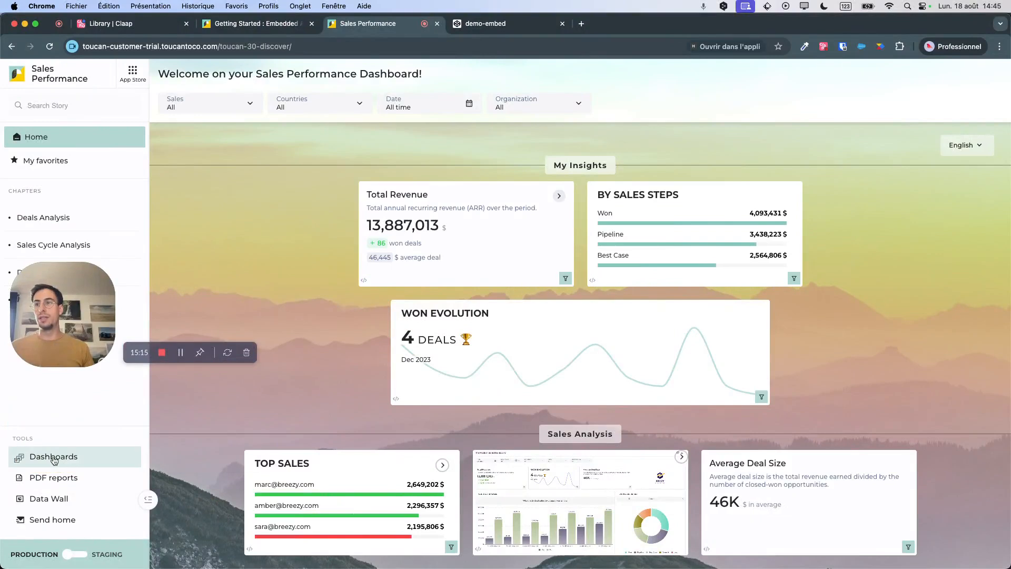
click(51, 478)
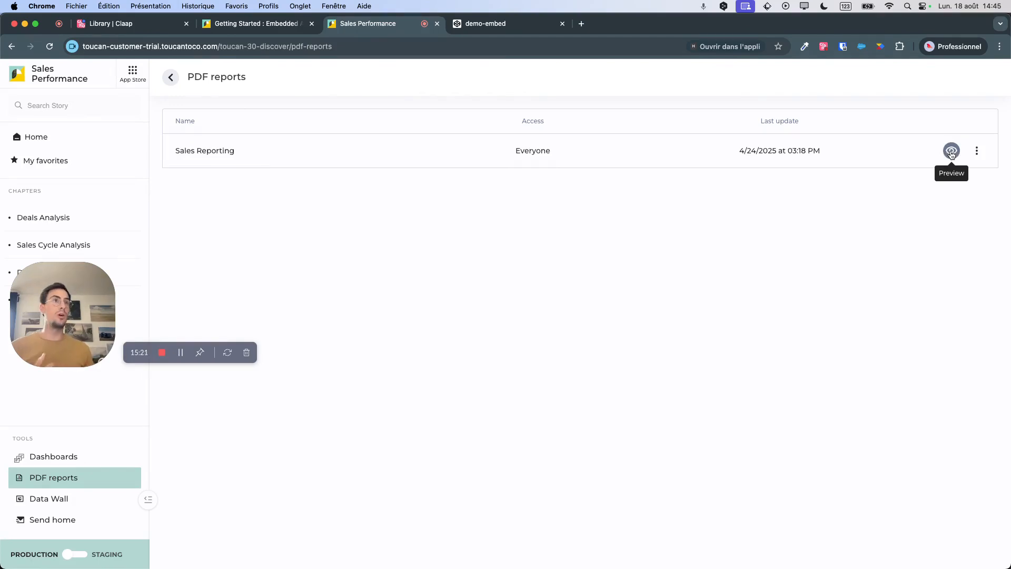
click(951, 153)
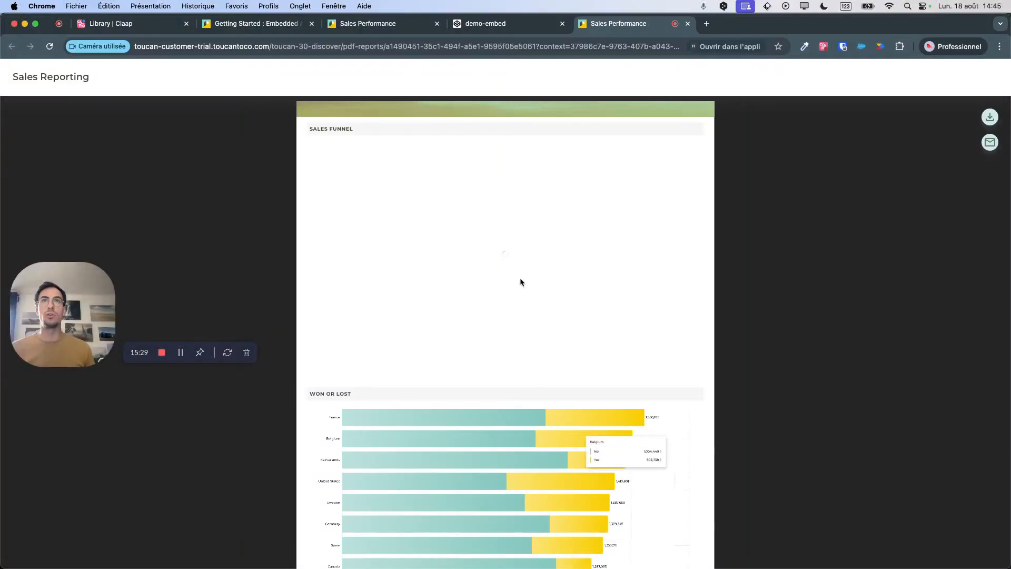
scroll(488, 335, down, 4)
scroll(489, 340, up, 5)
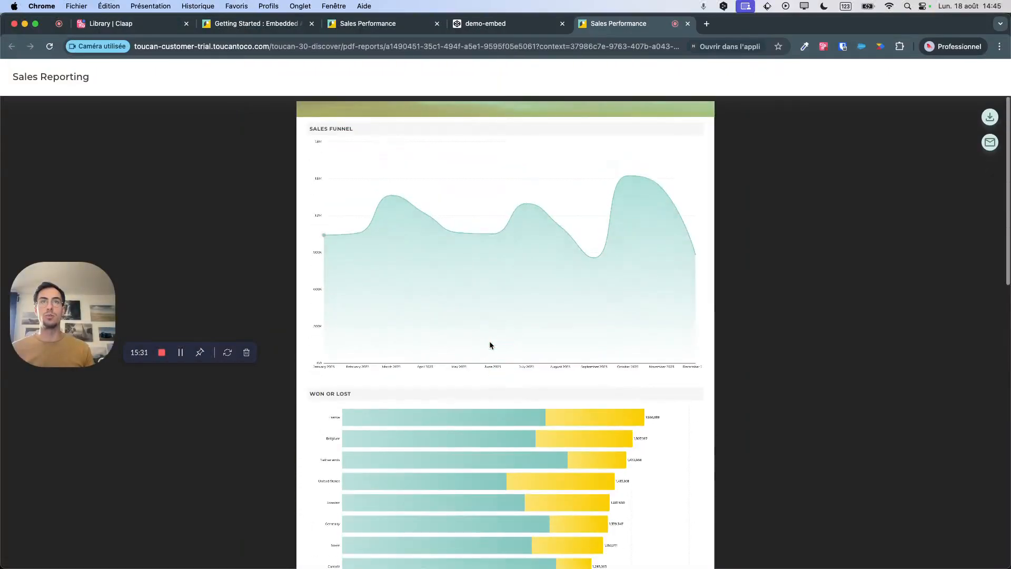
Go back to the app, open The Modern Sales Dashboard from the dashboards list and look through its charts.
click(398, 25)
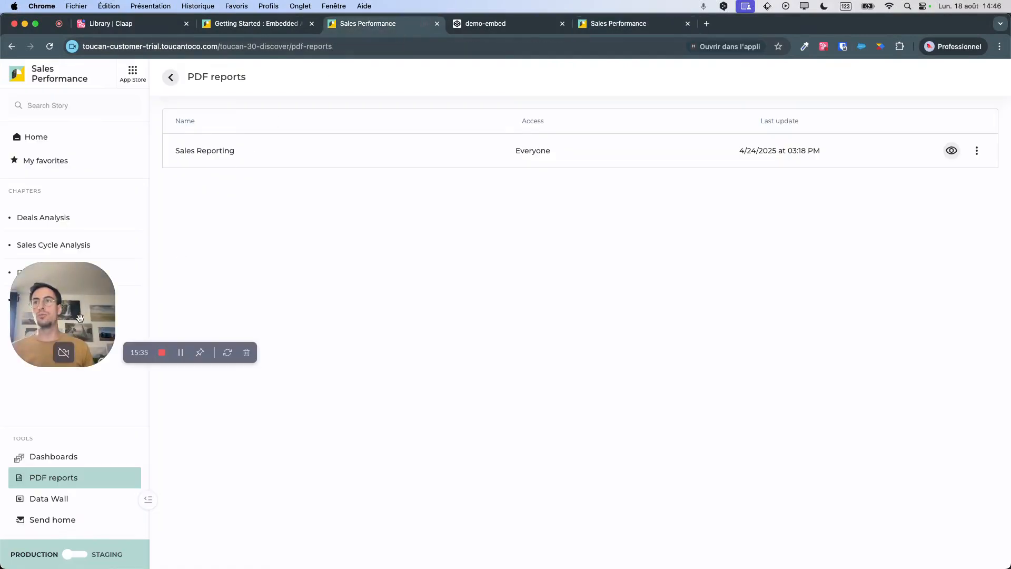
drag(78, 315, 73, 367)
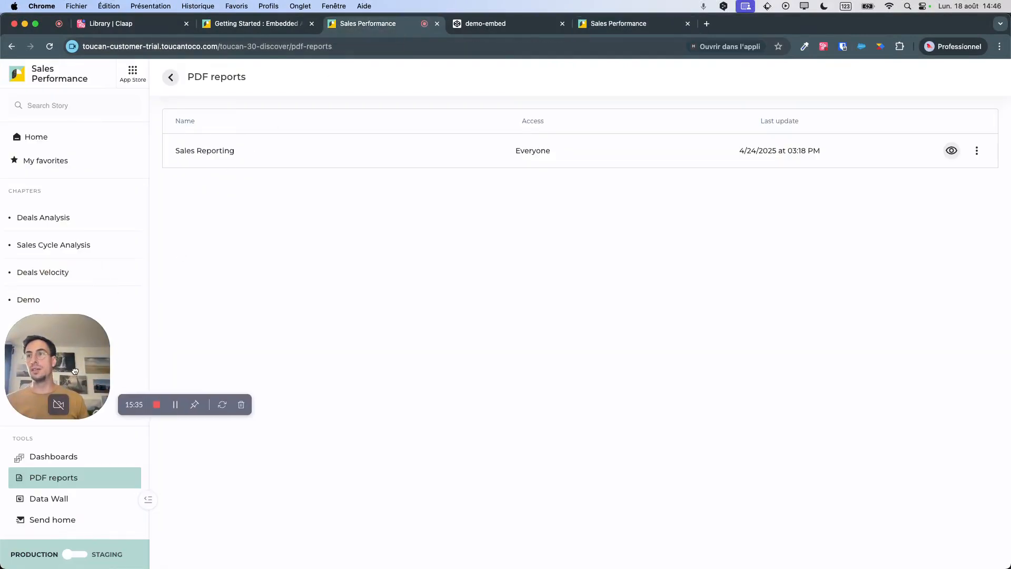
click(53, 461)
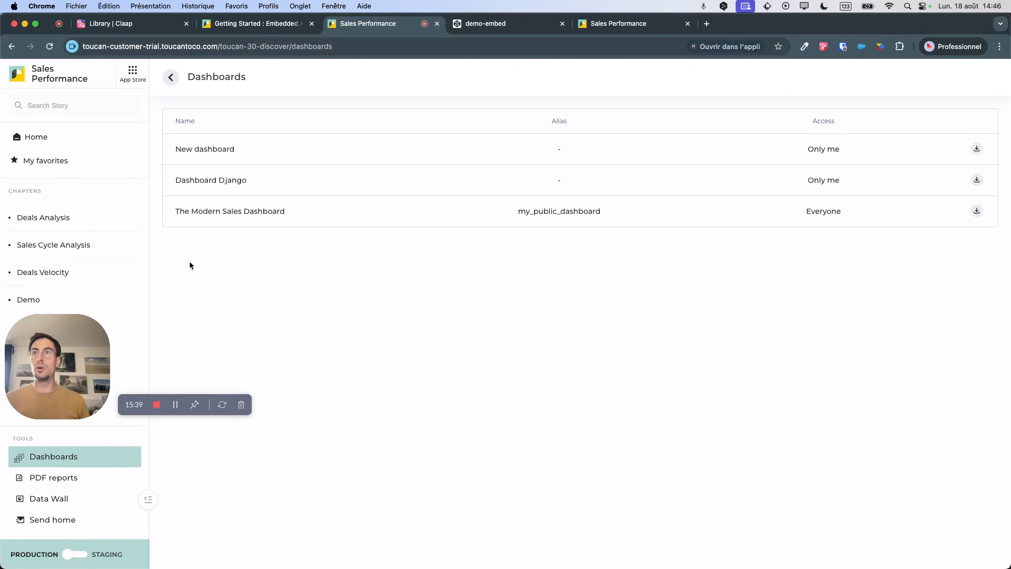
click(208, 215)
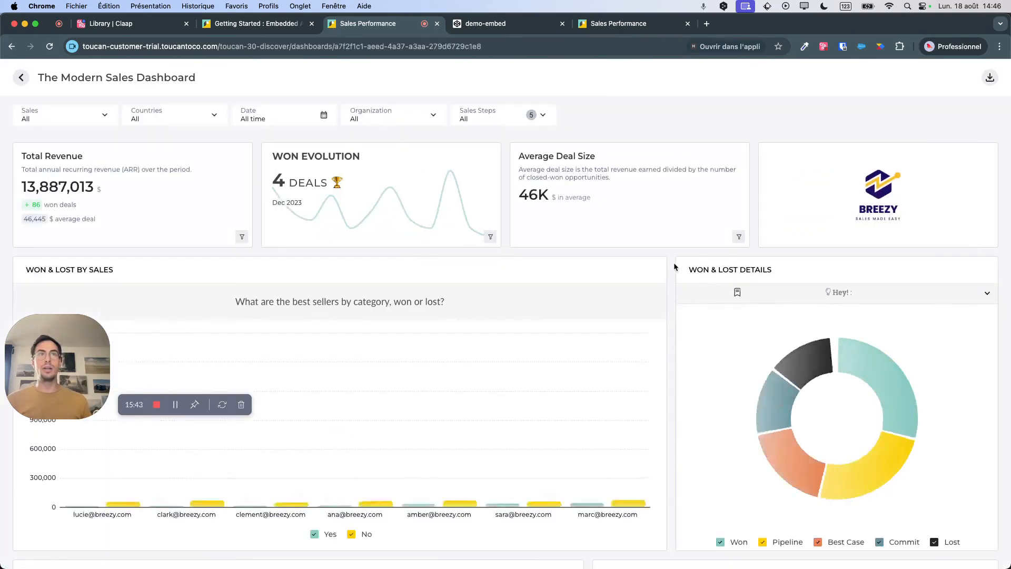
scroll(679, 266, down, 5)
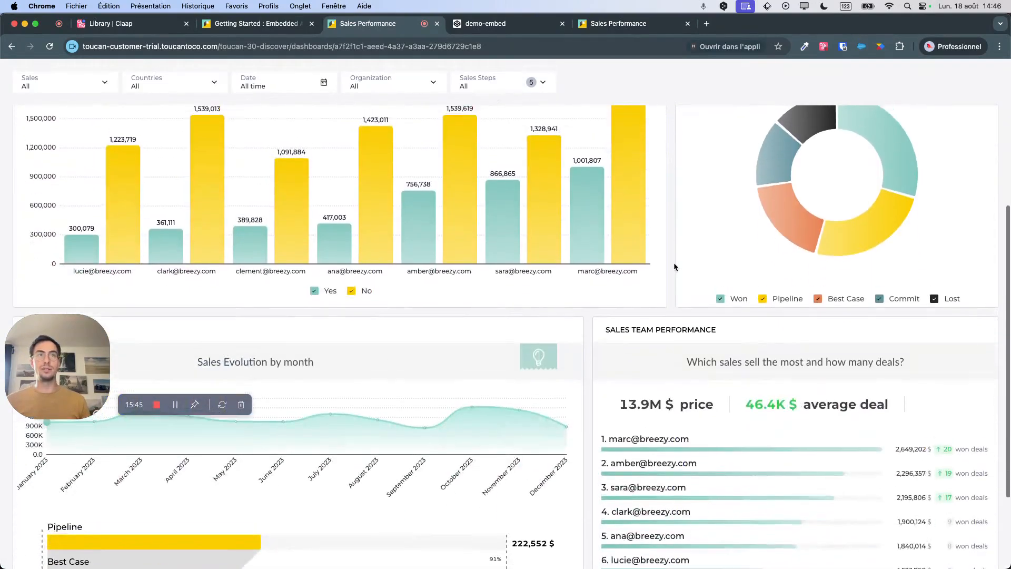
scroll(674, 265, up, 5)
Search Google for "toucan toco saas" in a new browser tab, open the Toucan website and go to its demo dashboard page.
key(super+t)
text(toucan toco.)
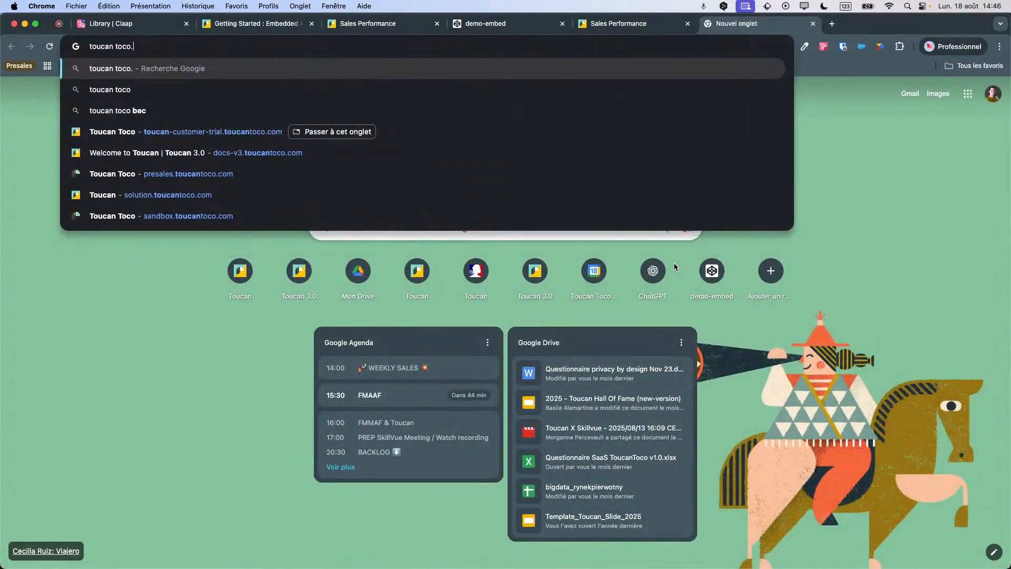
text(saas)
key(Return)
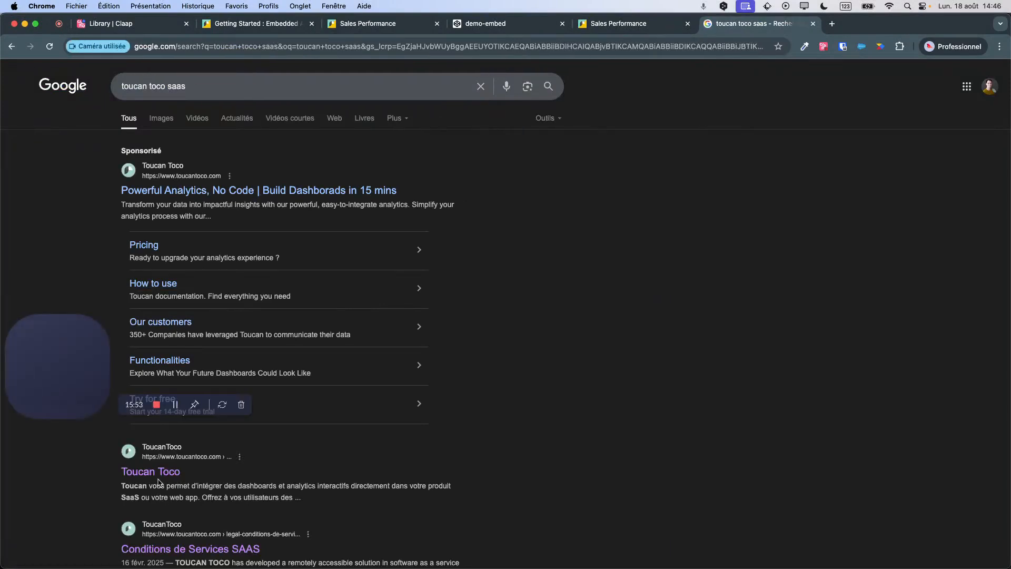
click(153, 472)
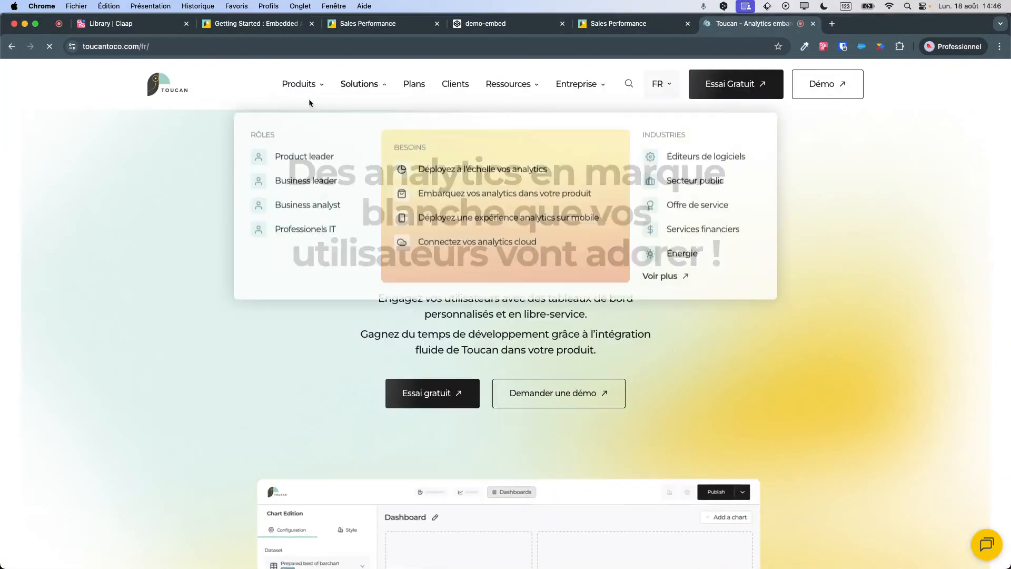
mouse_move(302, 85)
click(384, 298)
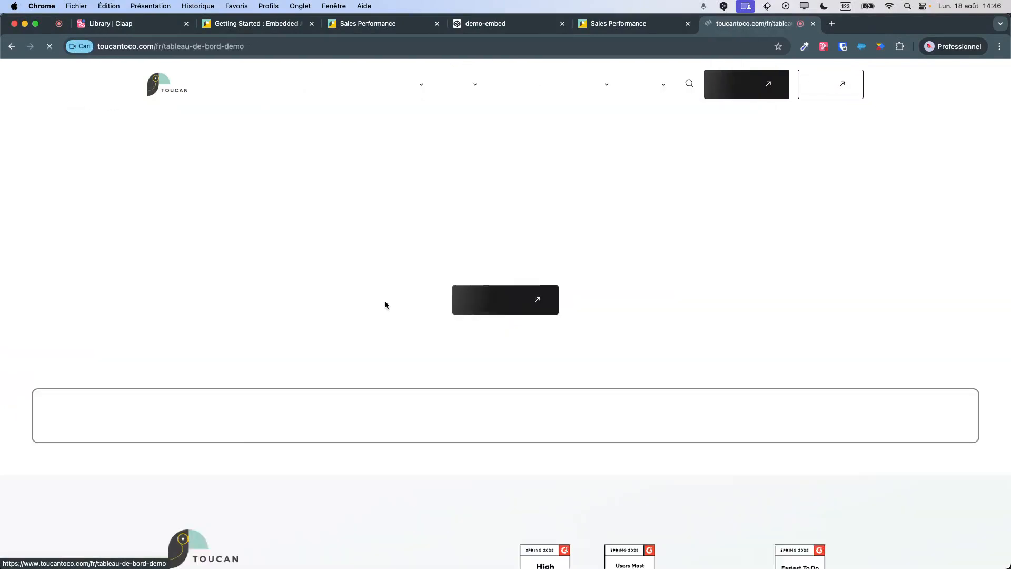
Examine the embedded Modern Sales Dashboard on the Toucan website, from the KPI cards down to the sales funnel and team performance.
drag(353, 155, 542, 199)
click(561, 238)
scroll(564, 243, down, 1)
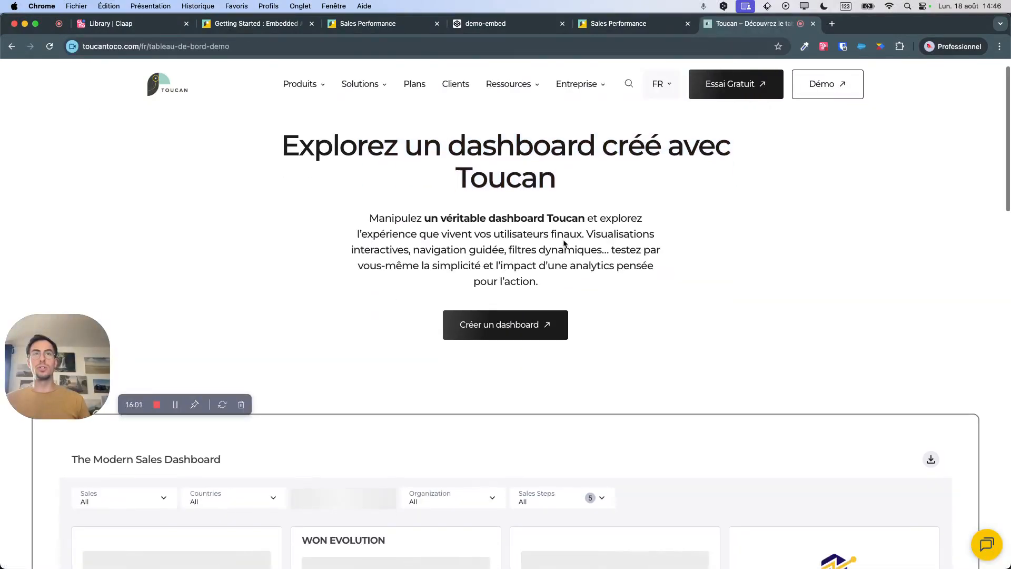
scroll(563, 244, down, 2)
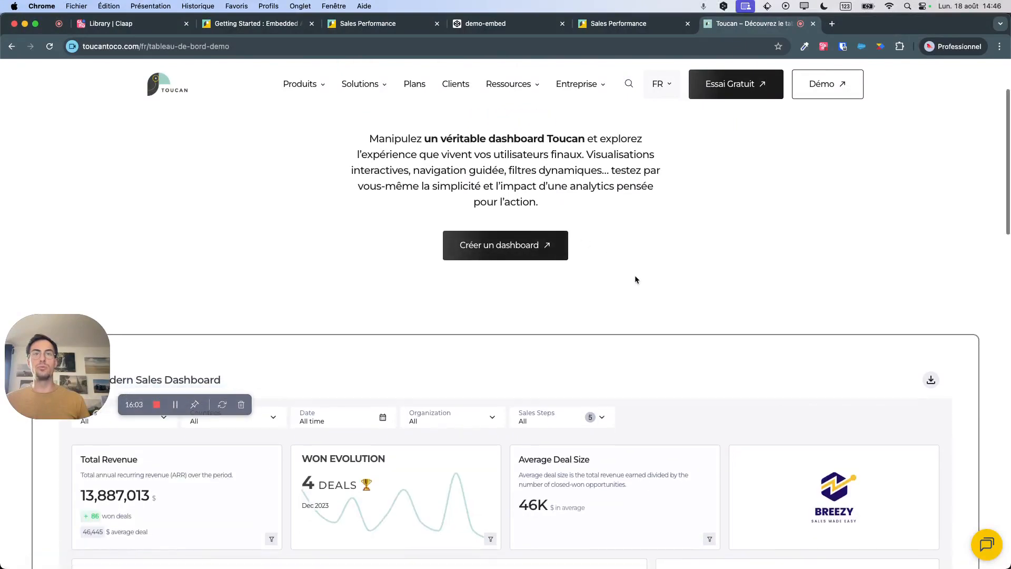
scroll(635, 278, down, 5)
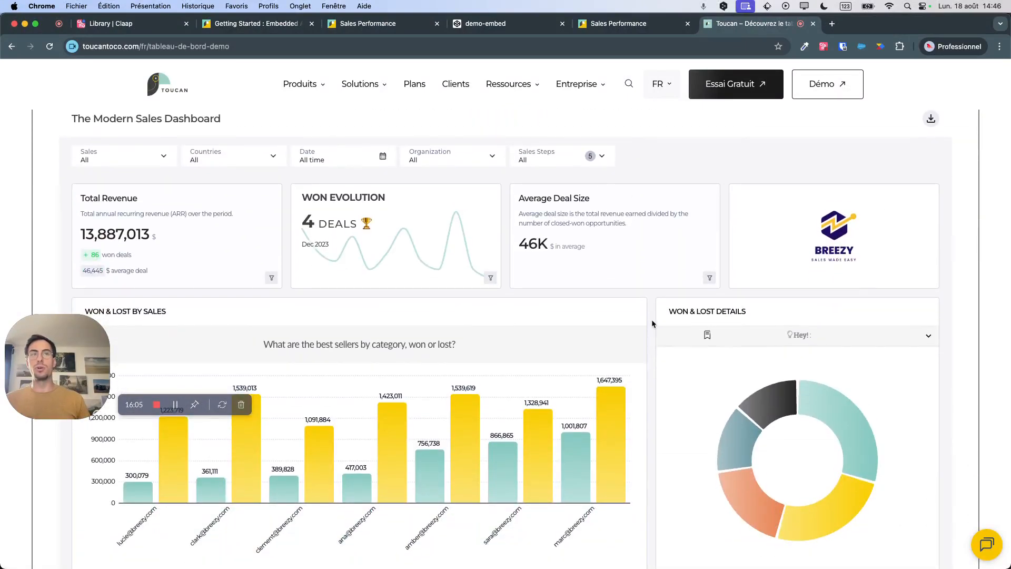
scroll(651, 323, down, 7)
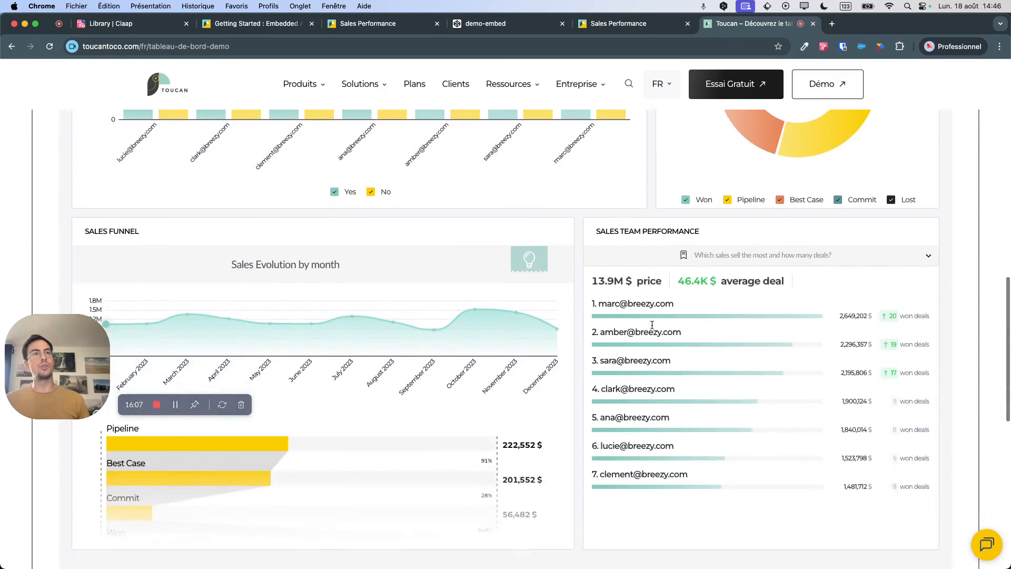
scroll(576, 335, down, 3)
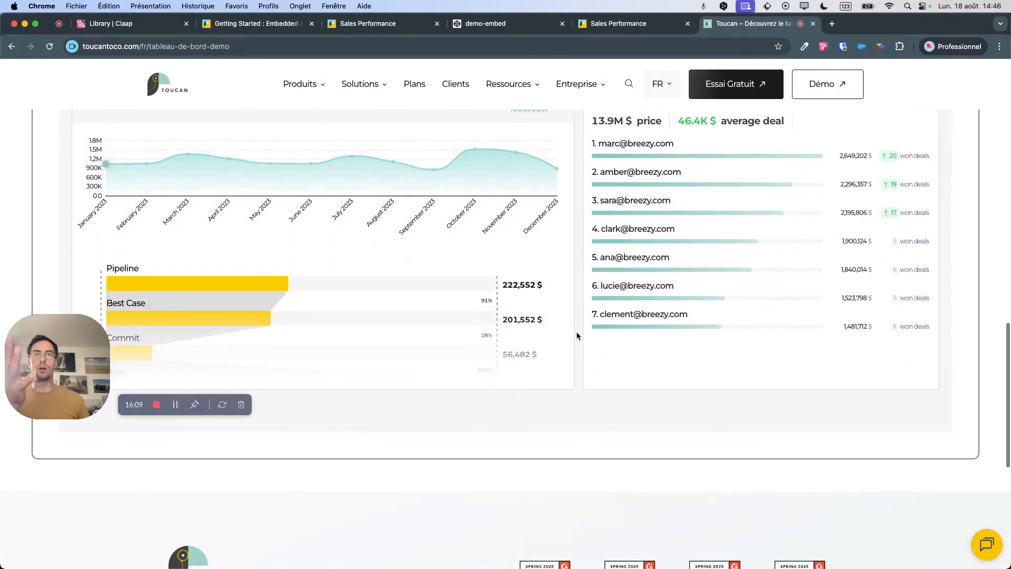
scroll(577, 335, up, 15)
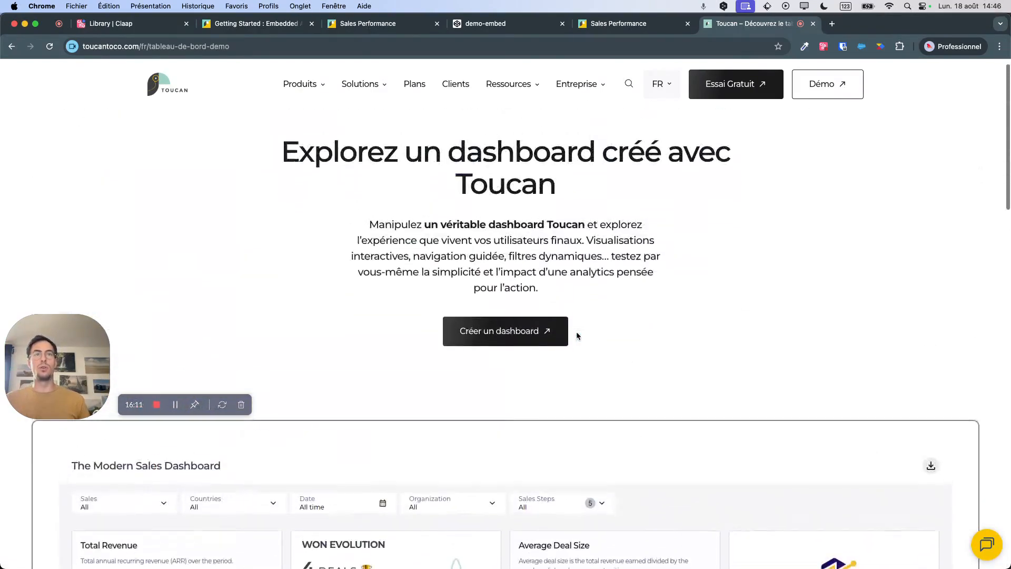
scroll(577, 336, up, 1)
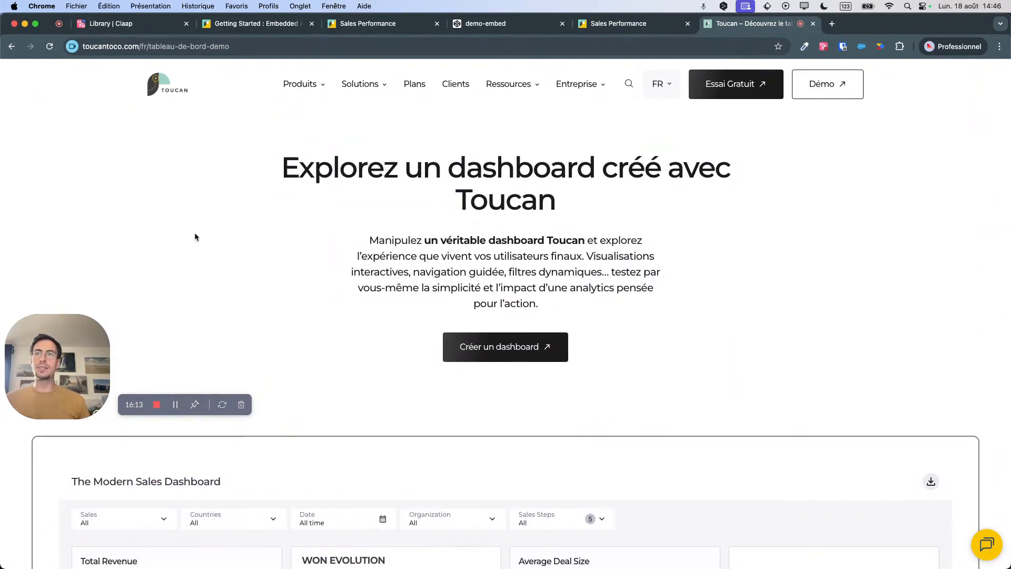